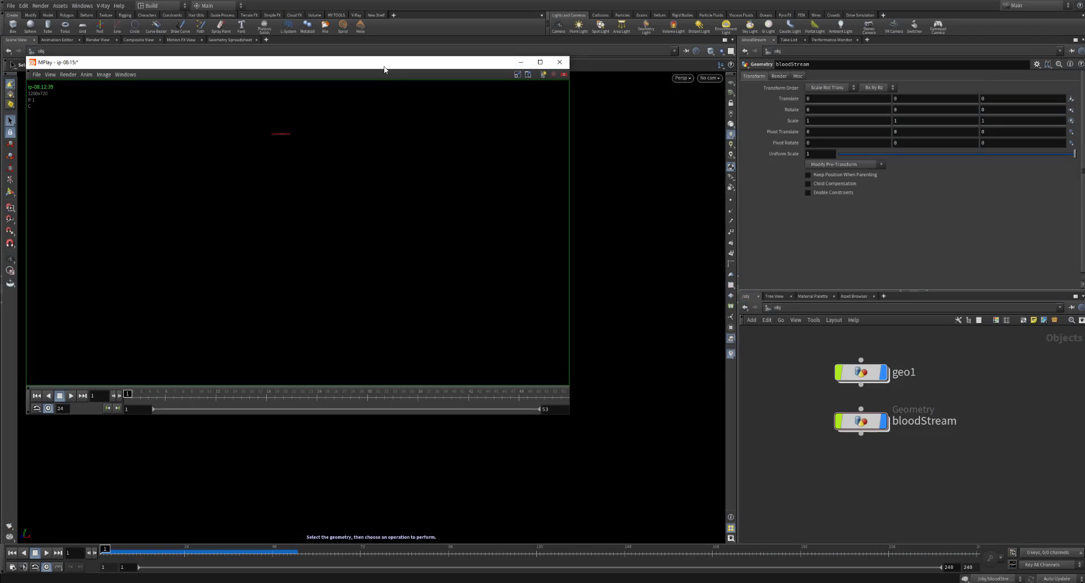
Play back the rendered blood stream sequence in MPlay, stop it and minimise the player window
mouse_move(387, 66)
left_mouse_down()
mouse_move(436, 65)
mouse_move(381, 65)
mouse_move(393, 74)
left_mouse_up()
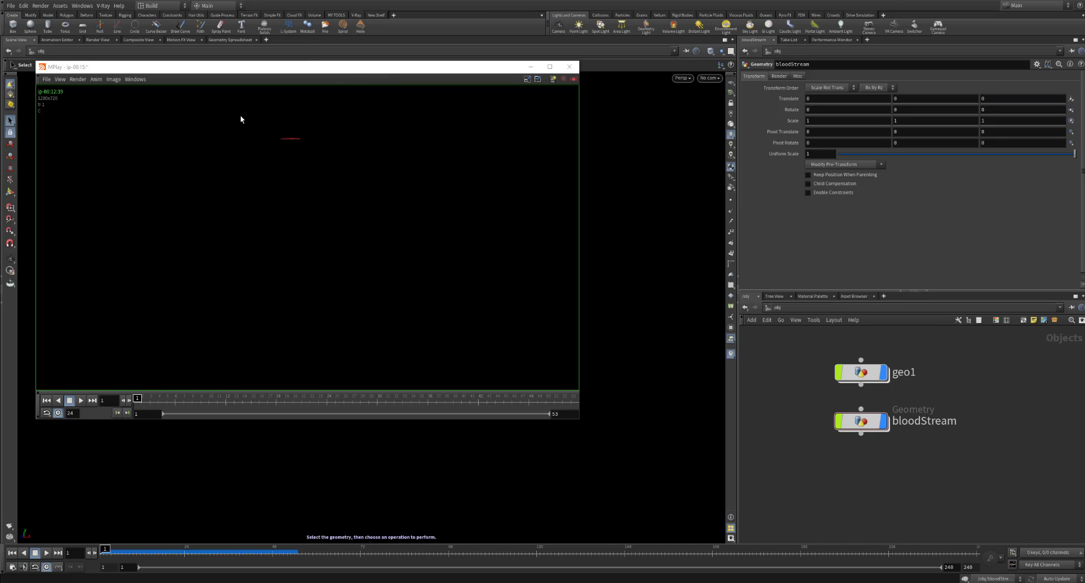
left_click(81, 400)
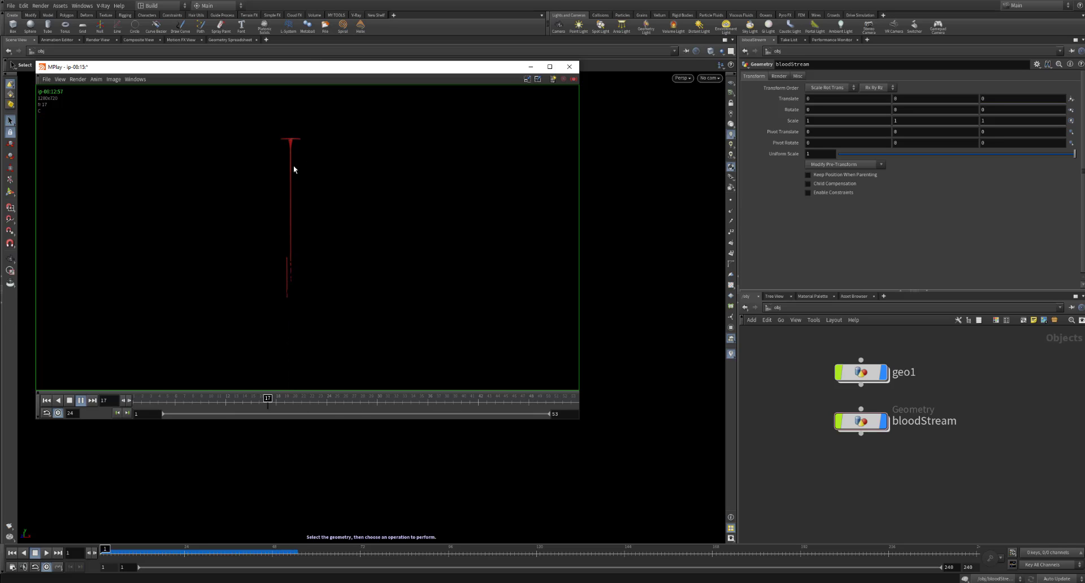
left_click(82, 402)
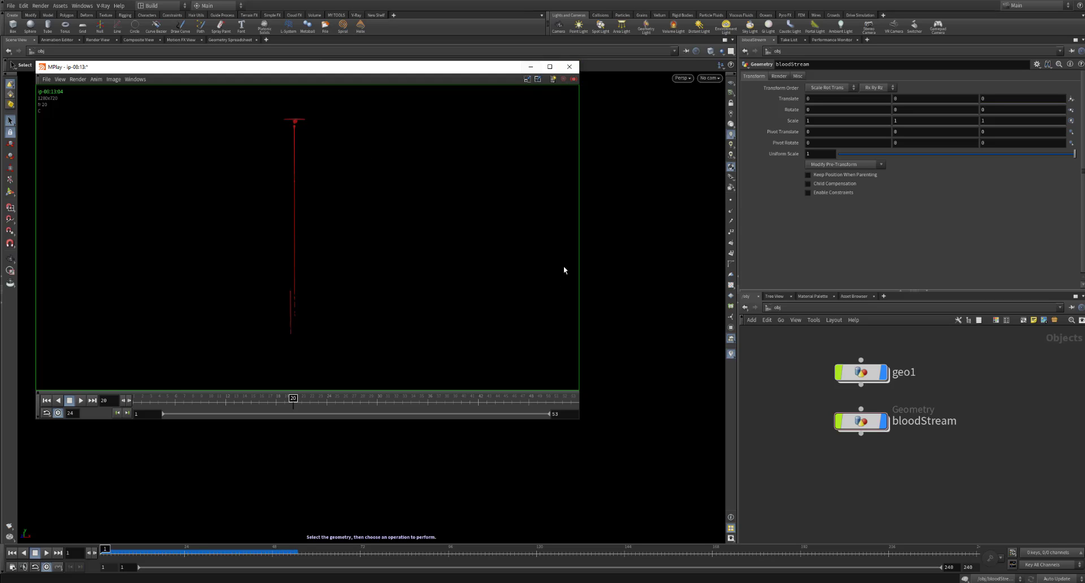
left_click(535, 68)
Enter the bloodStream object, examine its node chain back to the surface grid, and bring up the MPlay render for comparison
double_click(861, 421)
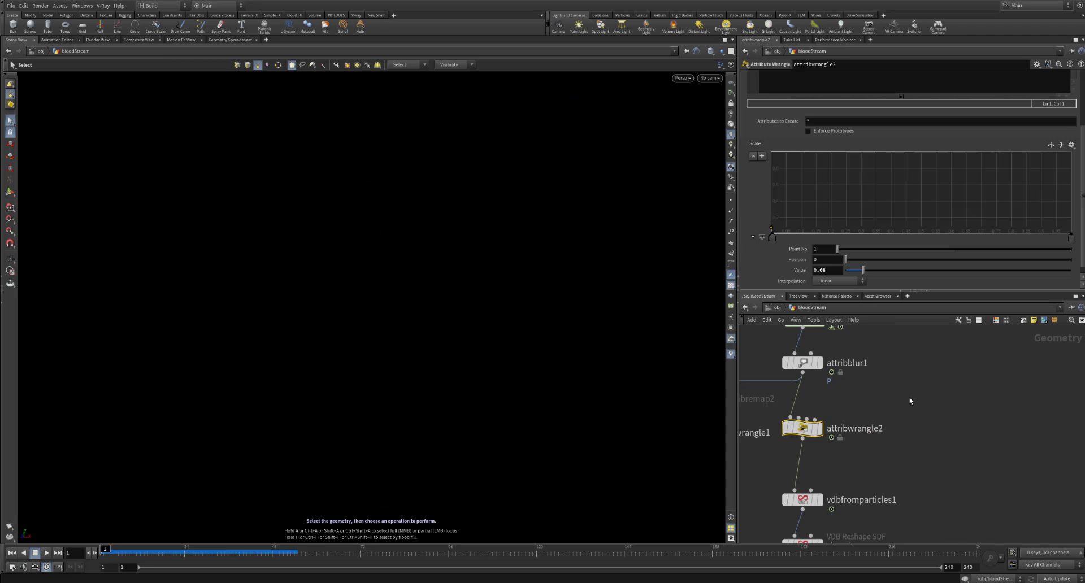
scroll(909, 398, "down", 3)
middle_click_drag(908, 356, 955, 416)
middle_click_drag(955, 349, 923, 467)
middle_click_drag(953, 367, 945, 475)
middle_click_drag(957, 385, 1016, 408)
scroll(949, 408, "up", 3)
scroll(1016, 408, "down", 2)
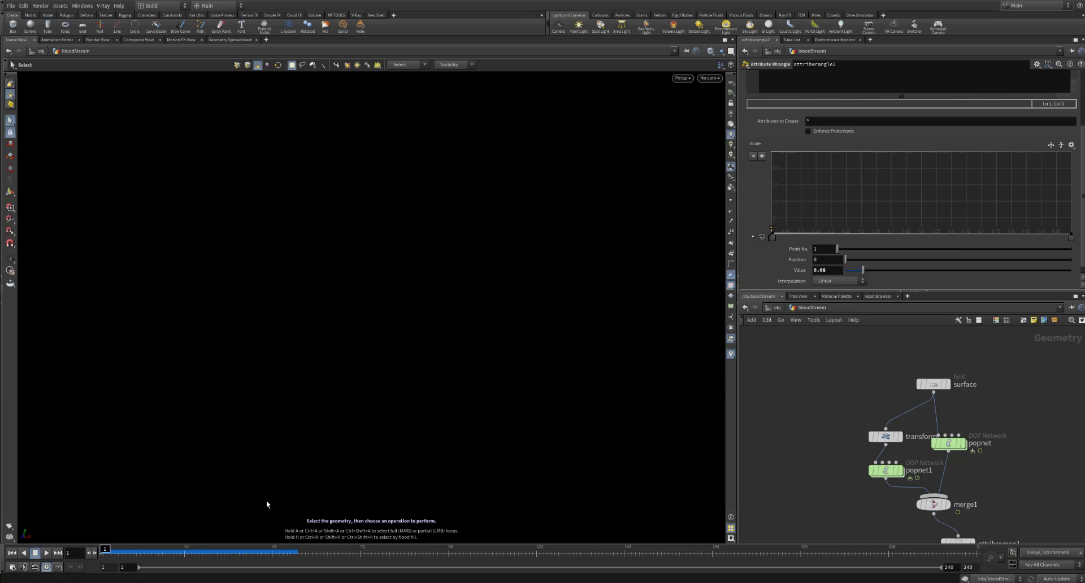
left_click(690, 582)
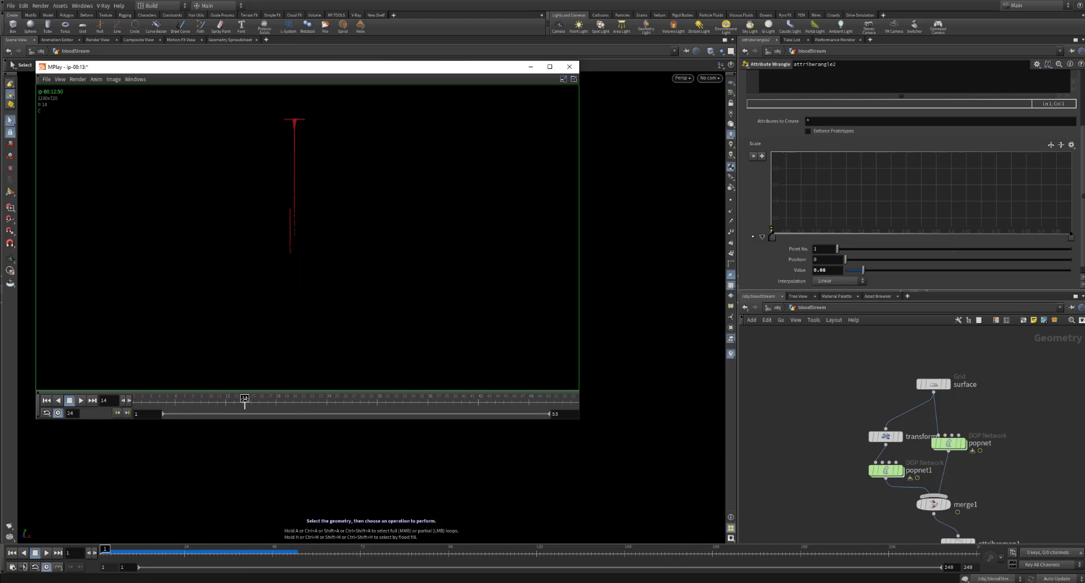
Inspect the two POP networks, then display the surface grid and frame it in the viewport
left_click(948, 443)
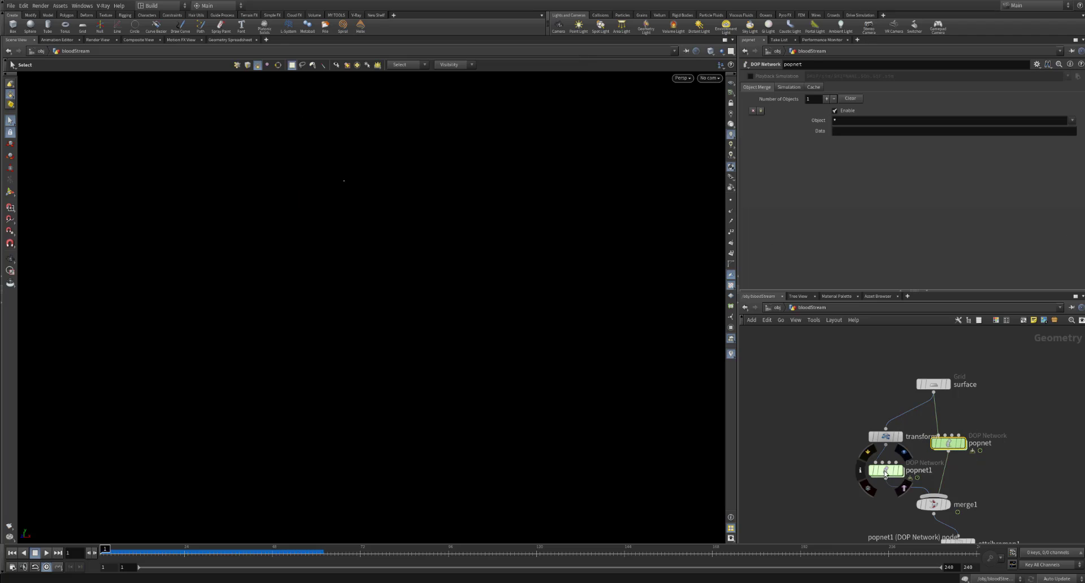
left_click(886, 471)
scroll(971, 380, "down", 1)
mouse_move(970, 433)
middle_mouse_down()
mouse_move(971, 380)
mouse_move(971, 432)
middle_mouse_up()
scroll(971, 380, "up", 2)
left_click(939, 359)
left_click(922, 359)
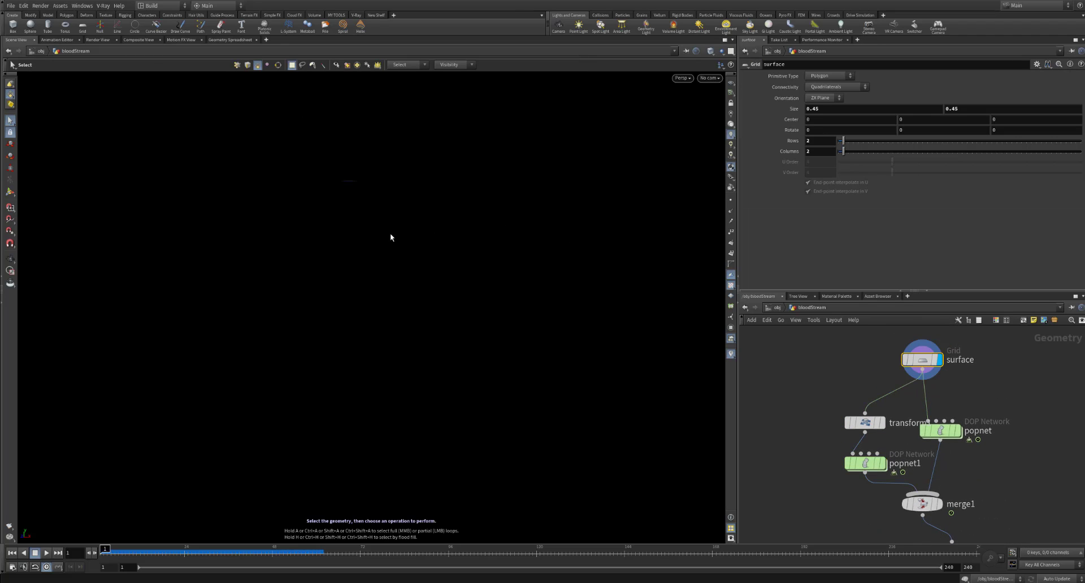
key("space+g")
right_click_drag(518, 361, 462, 322, "alt")
left_click_drag(463, 322, 452, 348, "alt")
middle_click_drag(452, 348, 375, 267, "alt")
Display the transform node below the surface grid and inspect its uniform scale
middle_click_drag(978, 402, 963, 338)
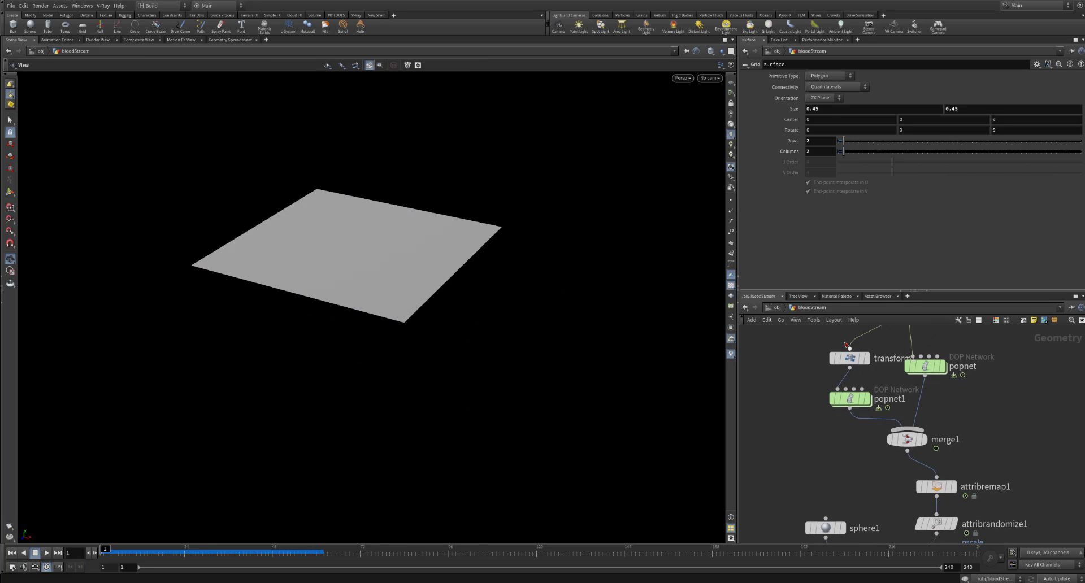
middle_click_drag(819, 337, 821, 356)
left_click(873, 357)
left_click(852, 377)
middle_click_drag(940, 357, 919, 397)
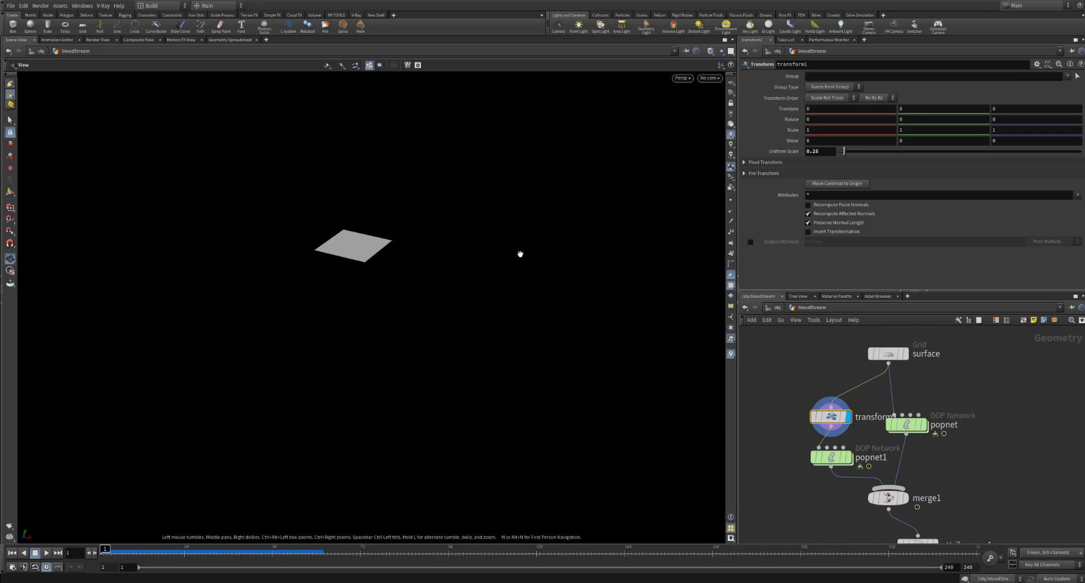
middle_click_drag(904, 396, 879, 381)
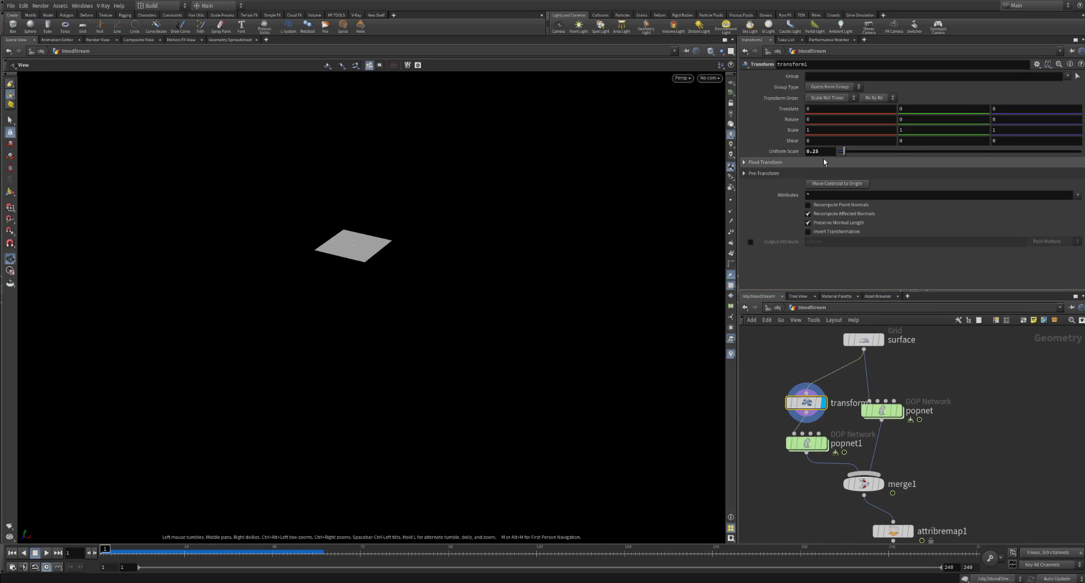
double_click(812, 152)
mouse_move(933, 439)
middle_mouse_down()
mouse_move(942, 374)
mouse_move(947, 437)
middle_mouse_up()
Display the popnet1 network and play its particle simulation, then stop playback
mouse_move(831, 416)
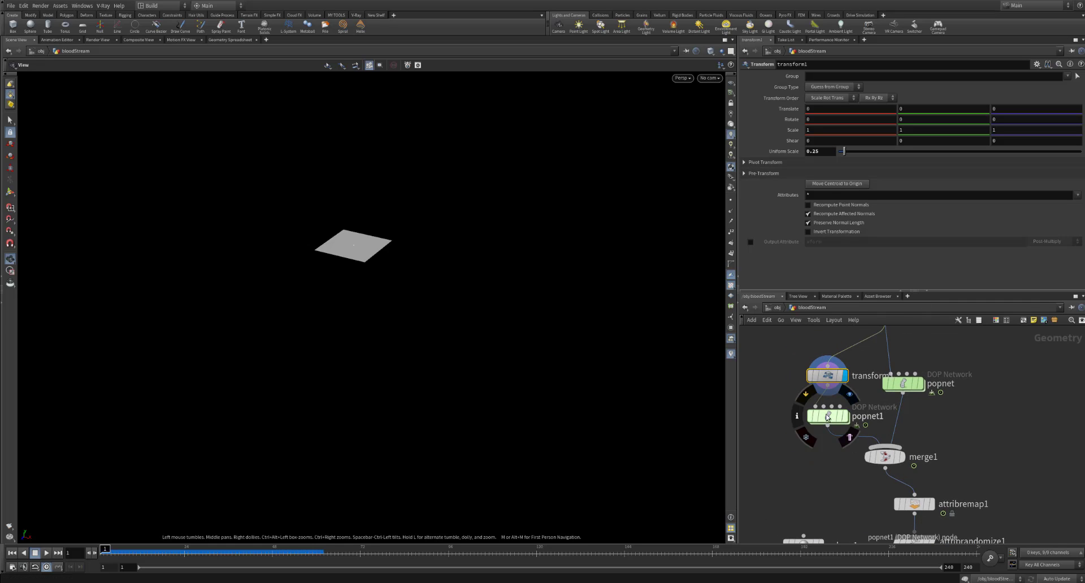
left_click(845, 418)
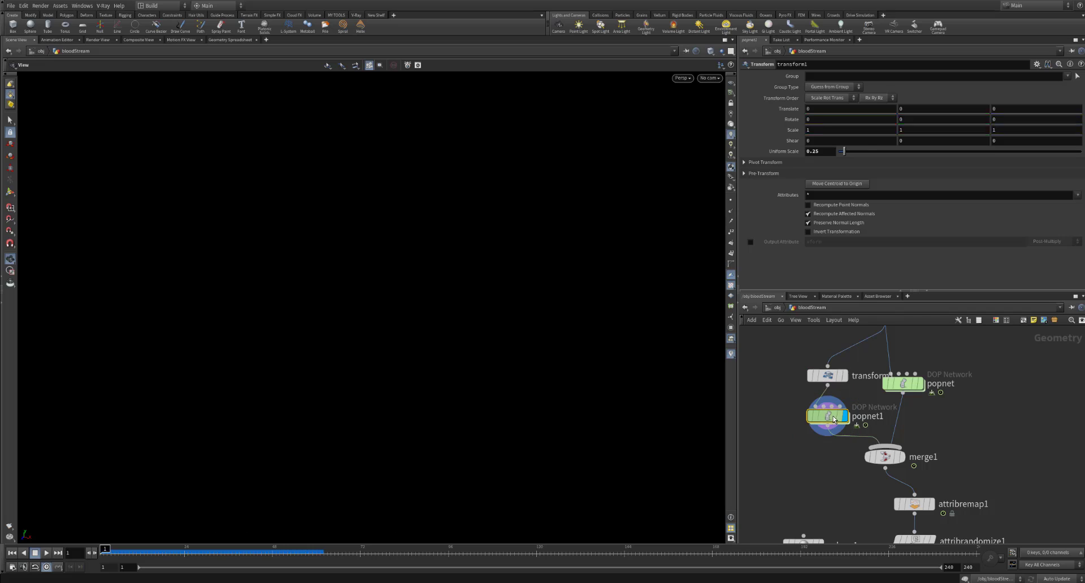
left_click(819, 414)
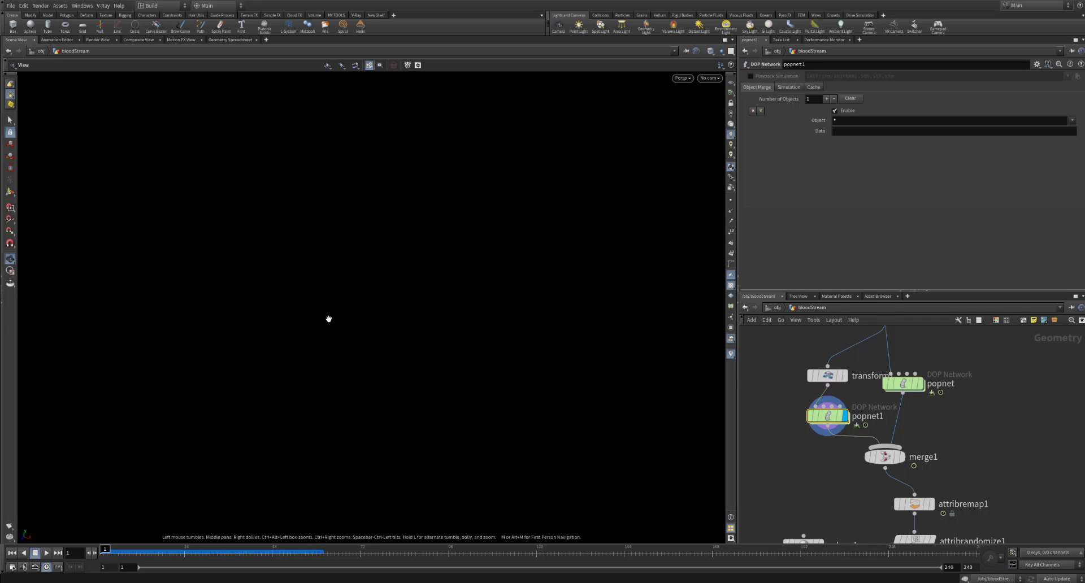
key("Up")
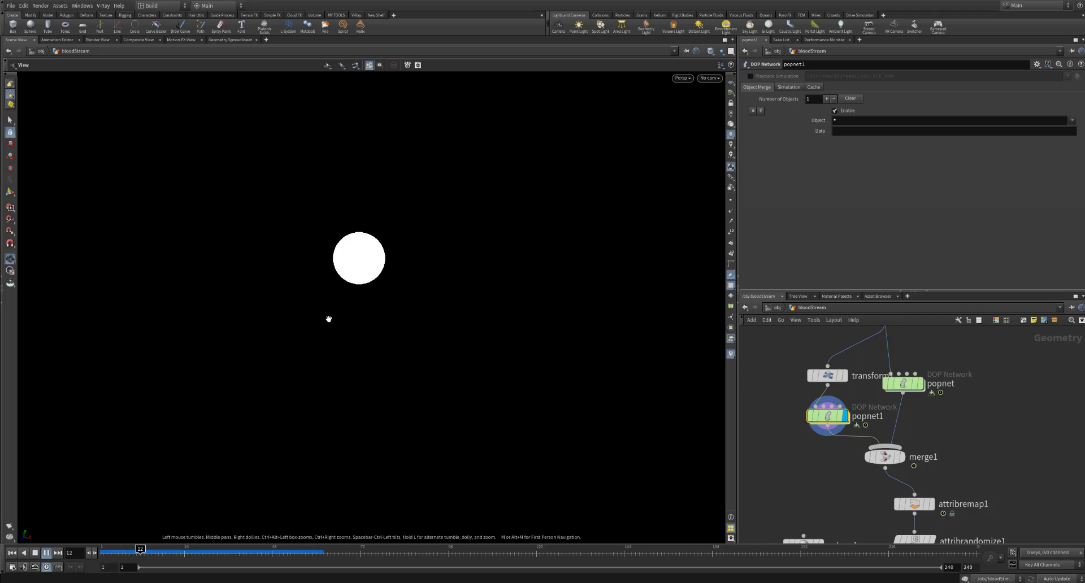
key("Up")
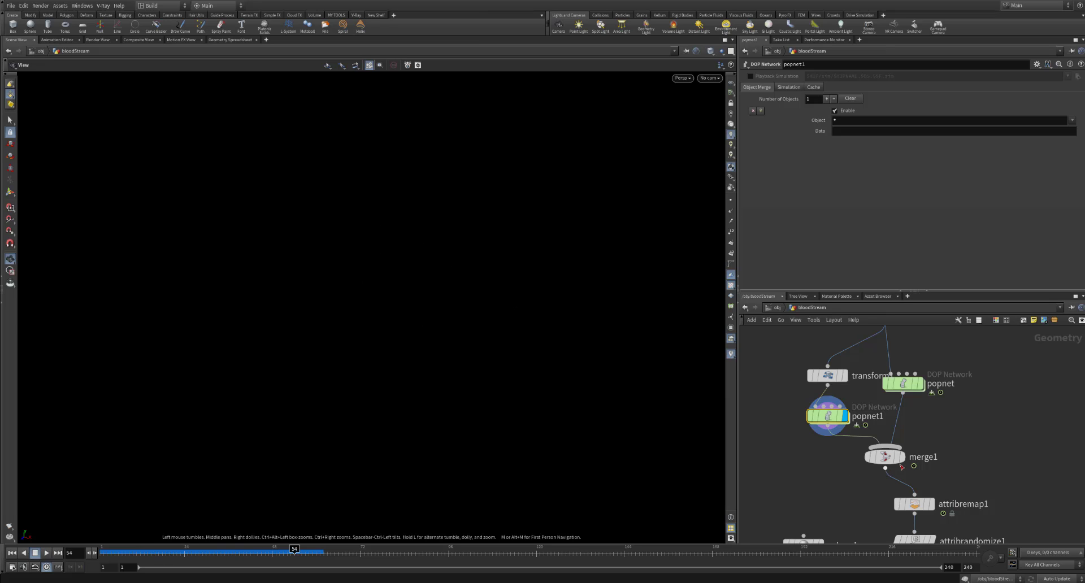
Display the merge1 node and then the popnet network, and return the timeline to the first frame
left_click(884, 458)
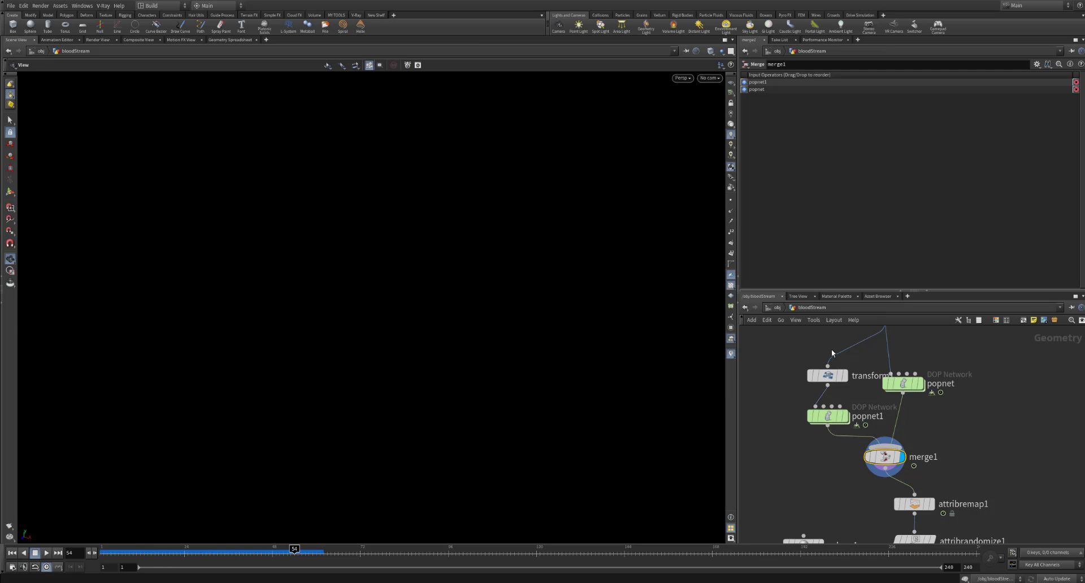
middle_click_drag(932, 358, 923, 410)
left_click(909, 434)
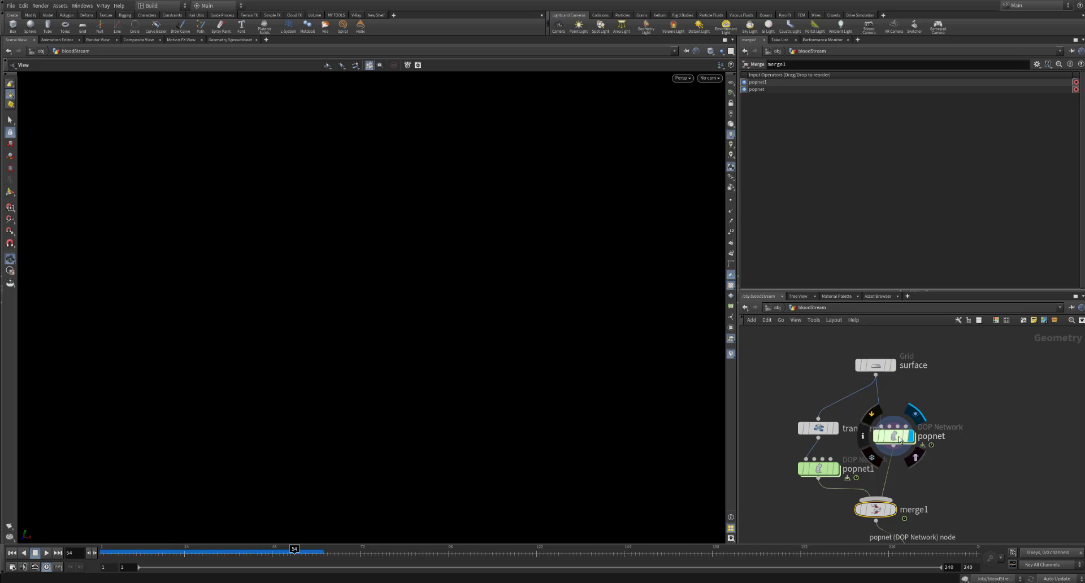
mouse_move(880, 383)
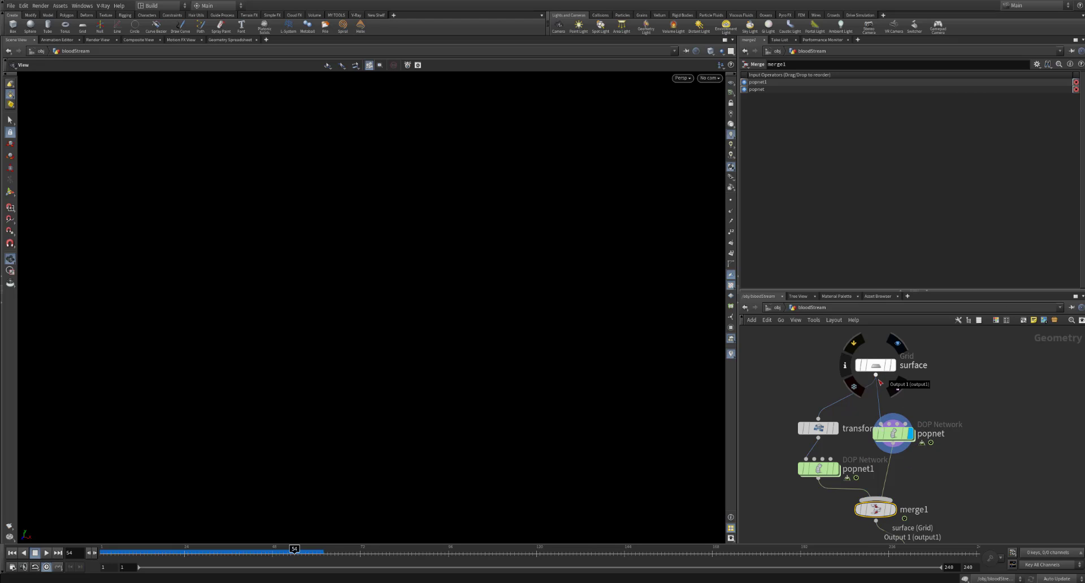
key("ctrl+Up")
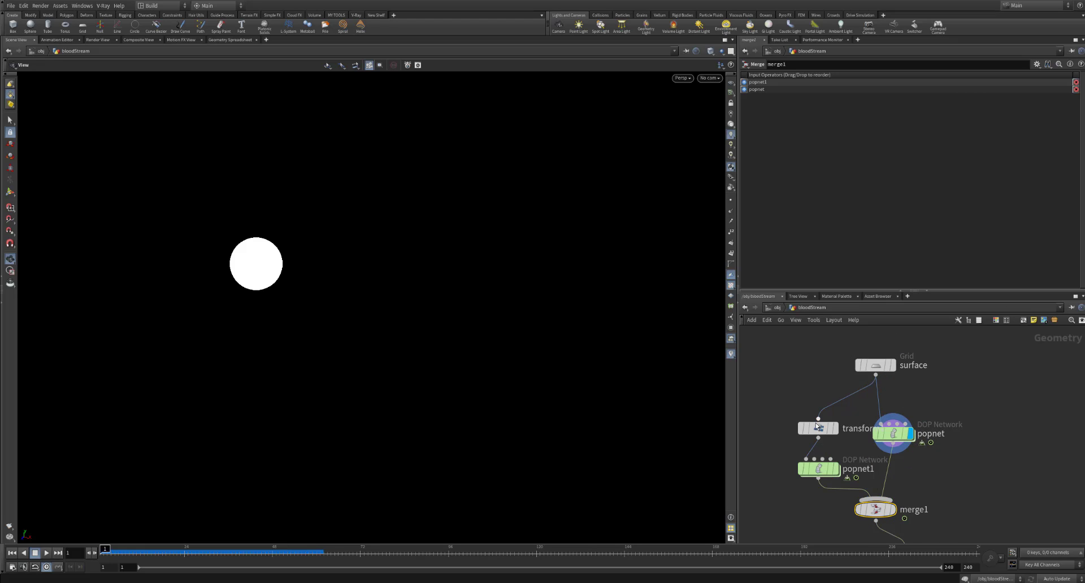
mouse_move(804, 412)
mouse_move(931, 484)
middle_mouse_down()
mouse_move(947, 478)
mouse_move(953, 447)
mouse_move(941, 475)
middle_mouse_up()
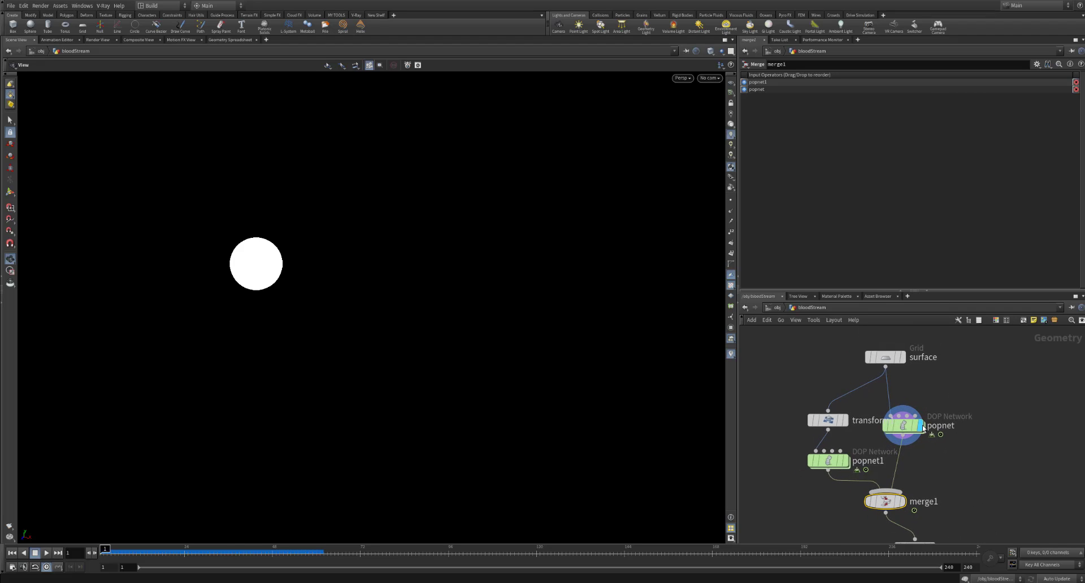
Display the surface grid and popnet in turn, then enter popnet and show the birth settings of its source_first_input node
mouse_move(901, 428)
left_click(904, 360)
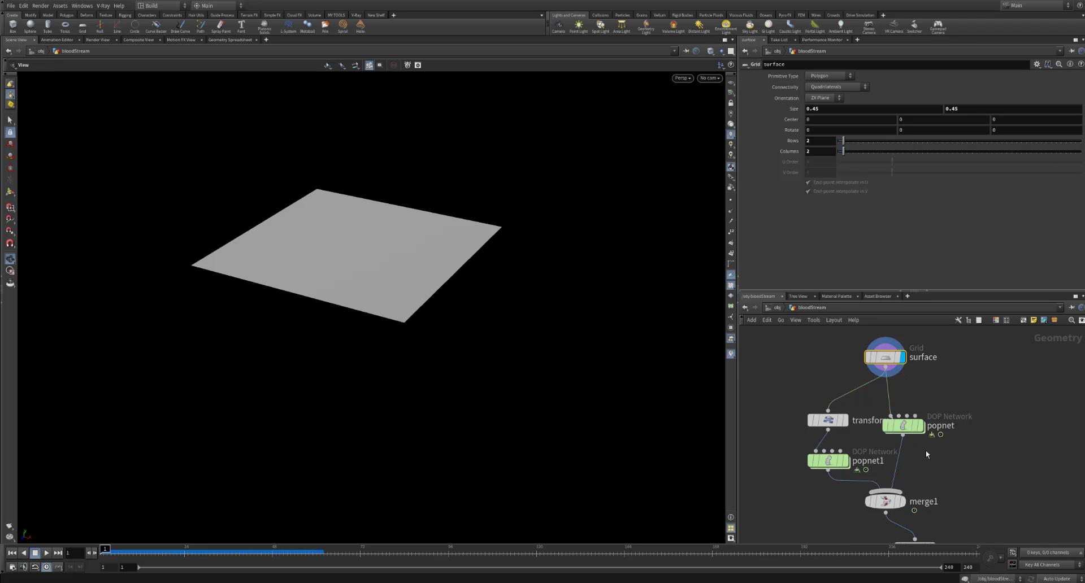
left_click(922, 426)
double_click(904, 426)
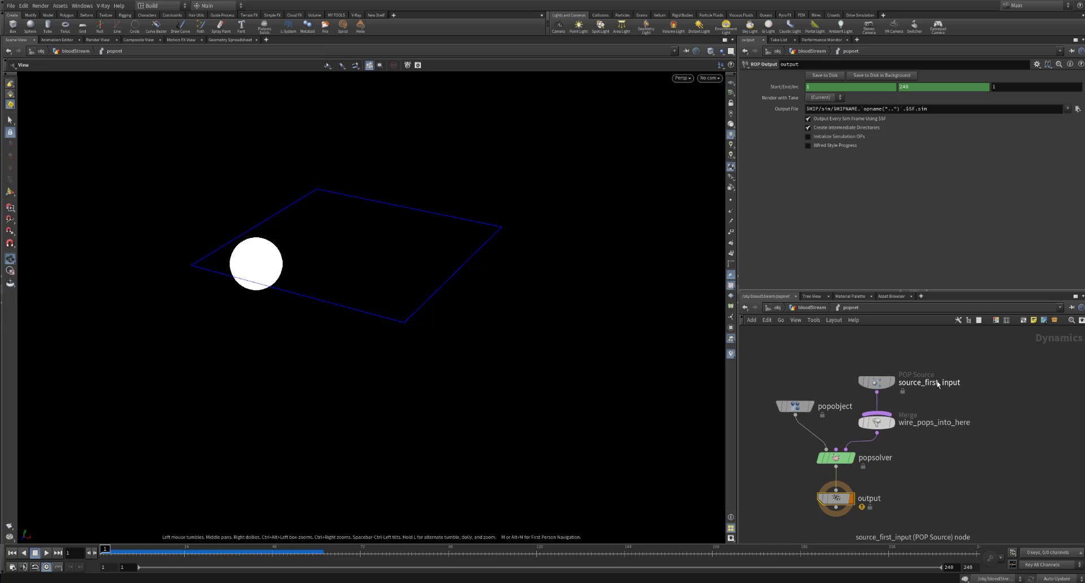
left_click(876, 382)
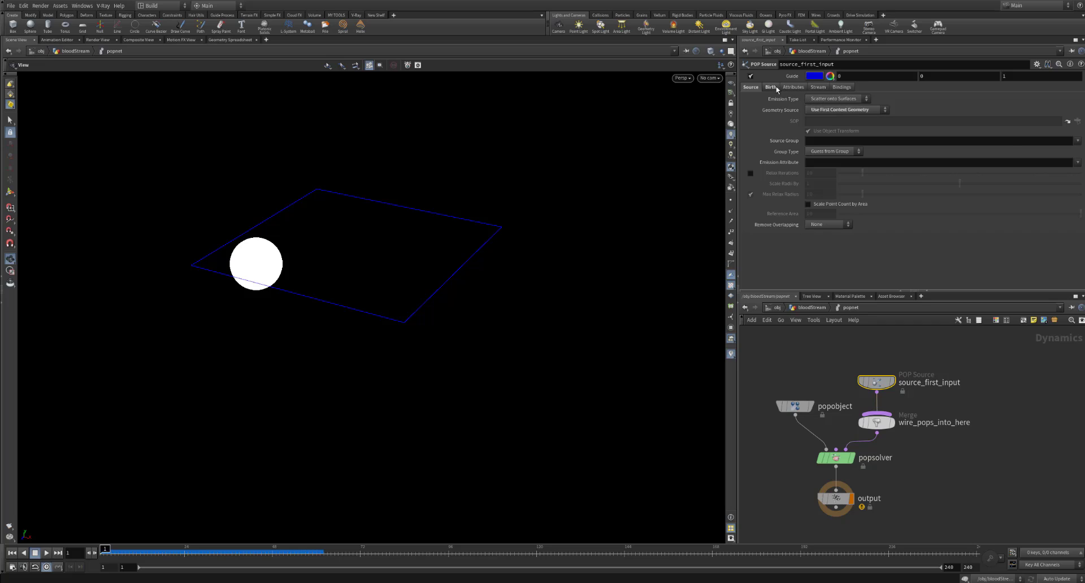
left_click(771, 87)
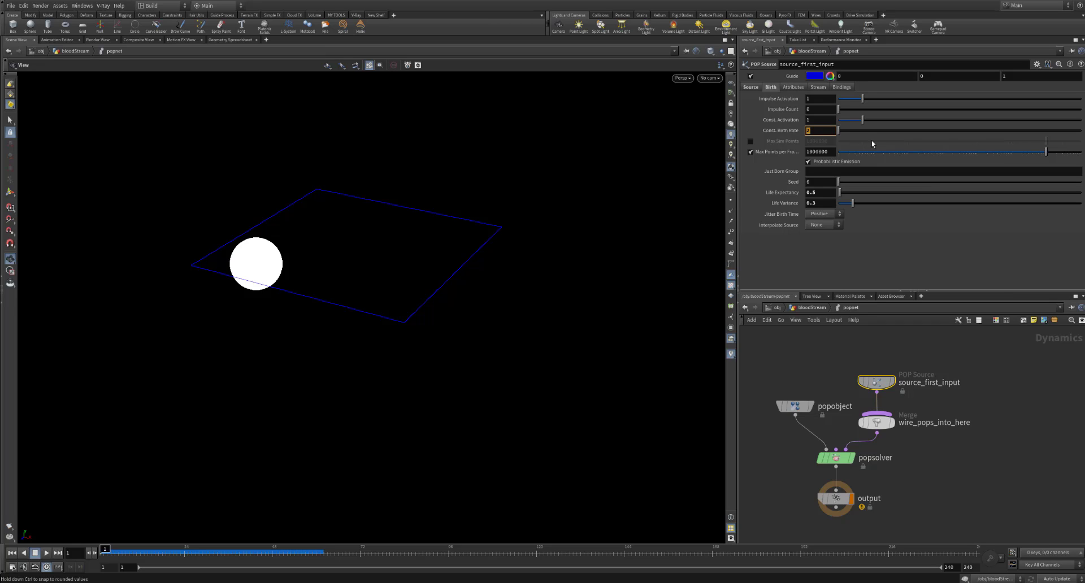
Scrub and play popnet's simulation to examine the effect of its constant birth rate and life expectancy
mouse_move(131, 554)
left_mouse_down()
mouse_move(225, 554)
mouse_move(146, 555)
left_mouse_up()
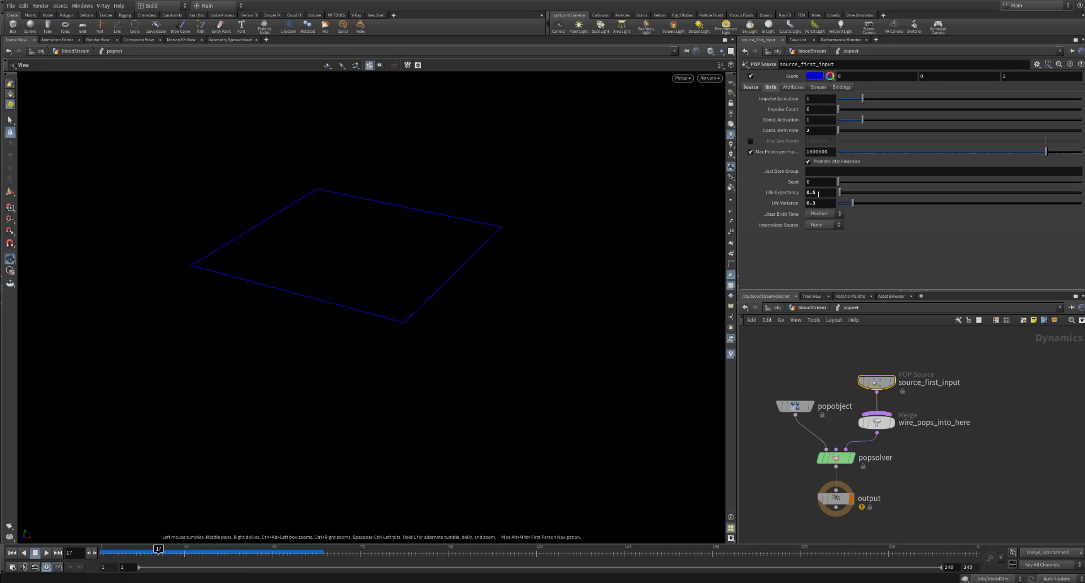
left_click(813, 193)
left_click(46, 553)
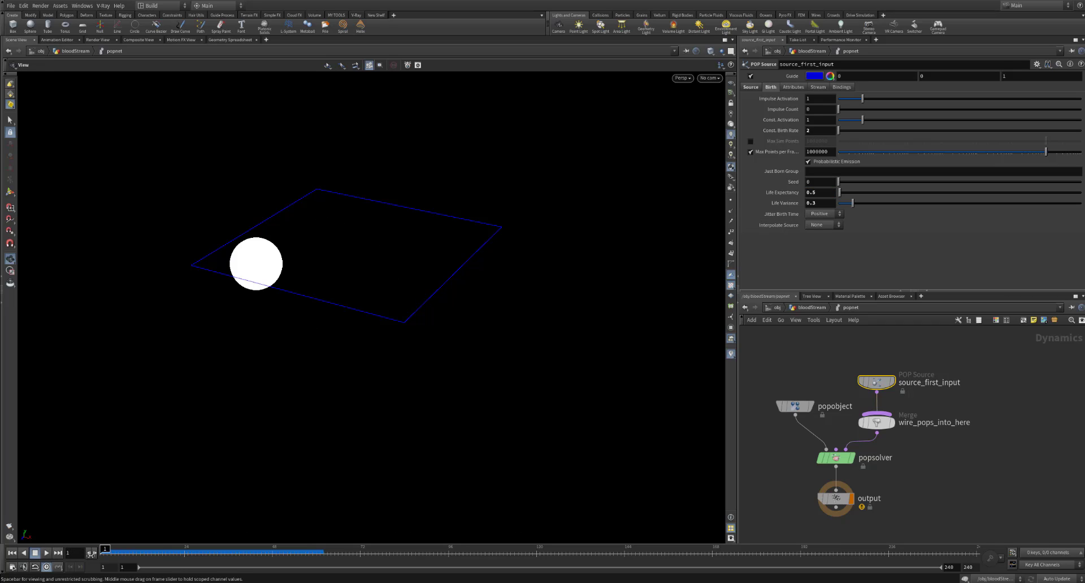
left_click(47, 553)
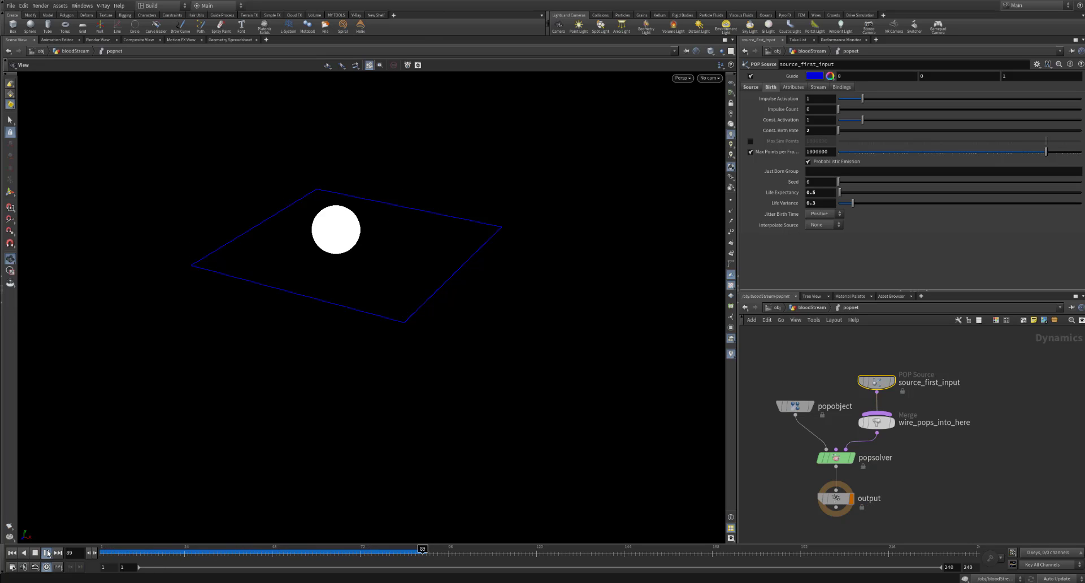
Return to the bloodStream network, enter popnet1 and inspect the birth settings of its source_first_input node
left_click(812, 307)
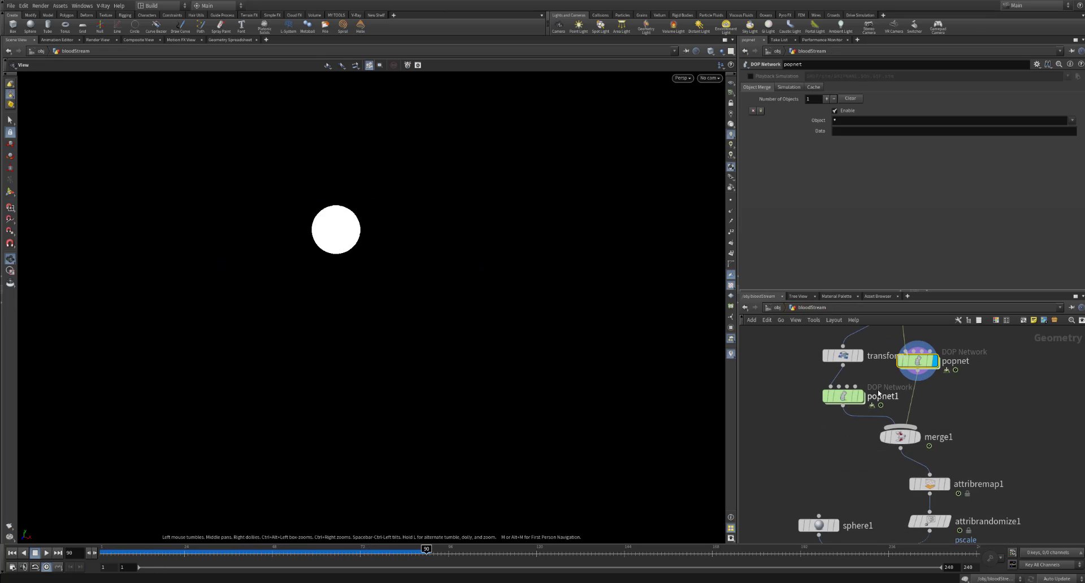
left_click(843, 399)
double_click(843, 398)
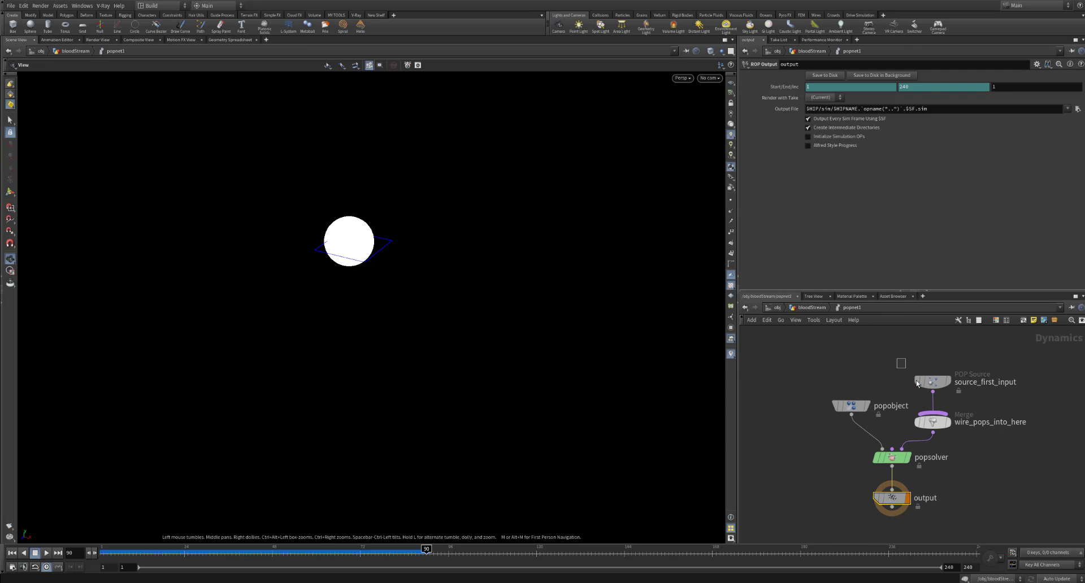
left_click(931, 382)
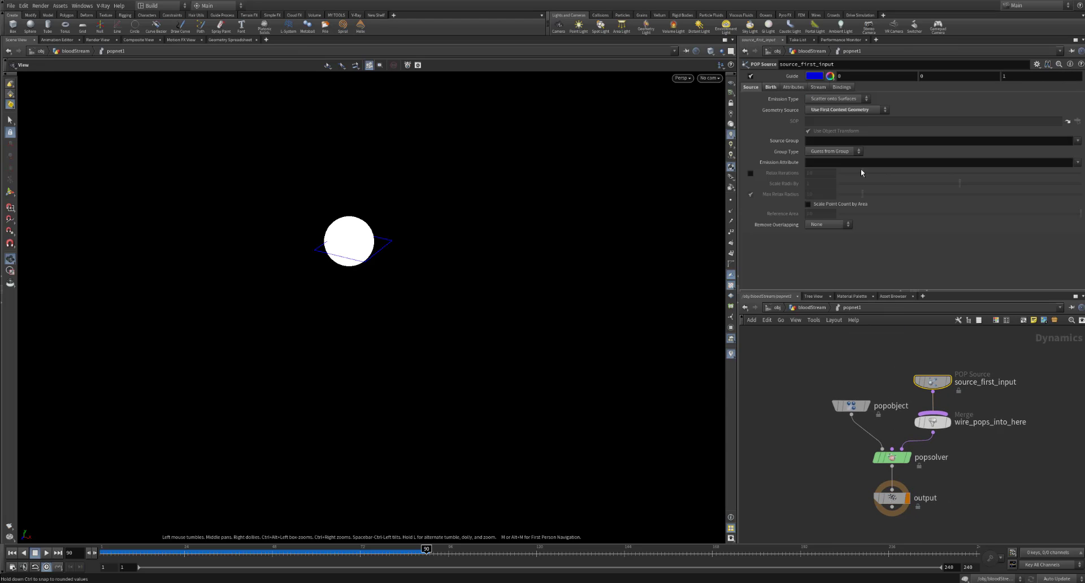
right_click(770, 88)
left_click(786, 99)
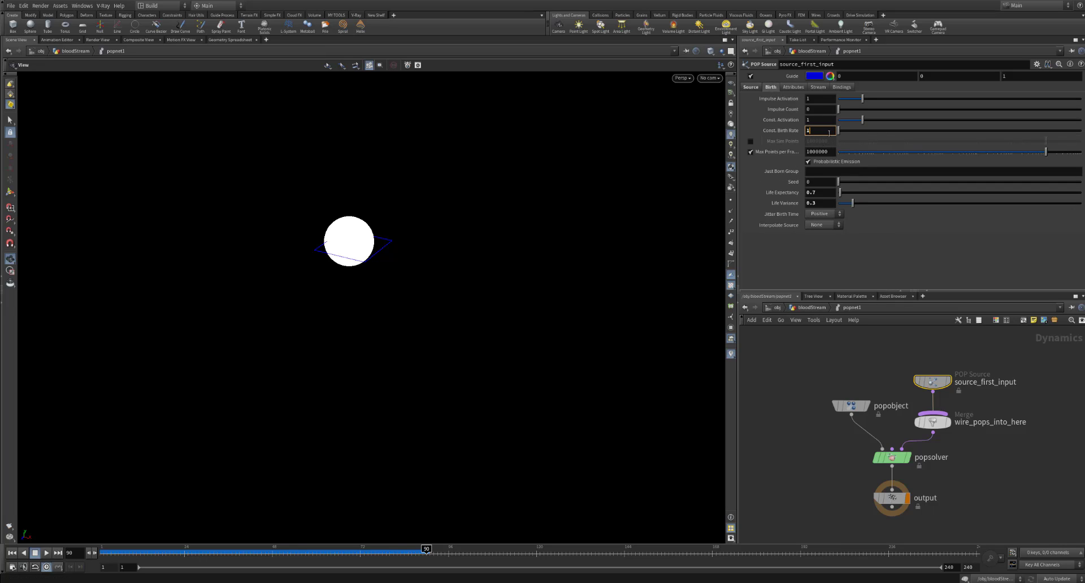
left_click(799, 382)
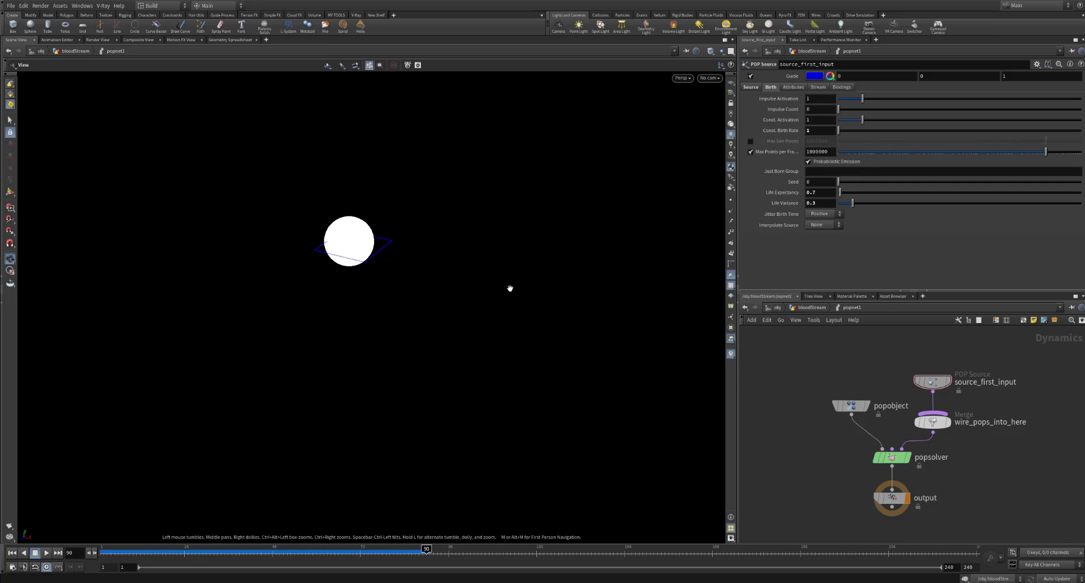
Play popnet1's particle simulation from the first frame, then stop it
key("ctrl+Up")
key("Up")
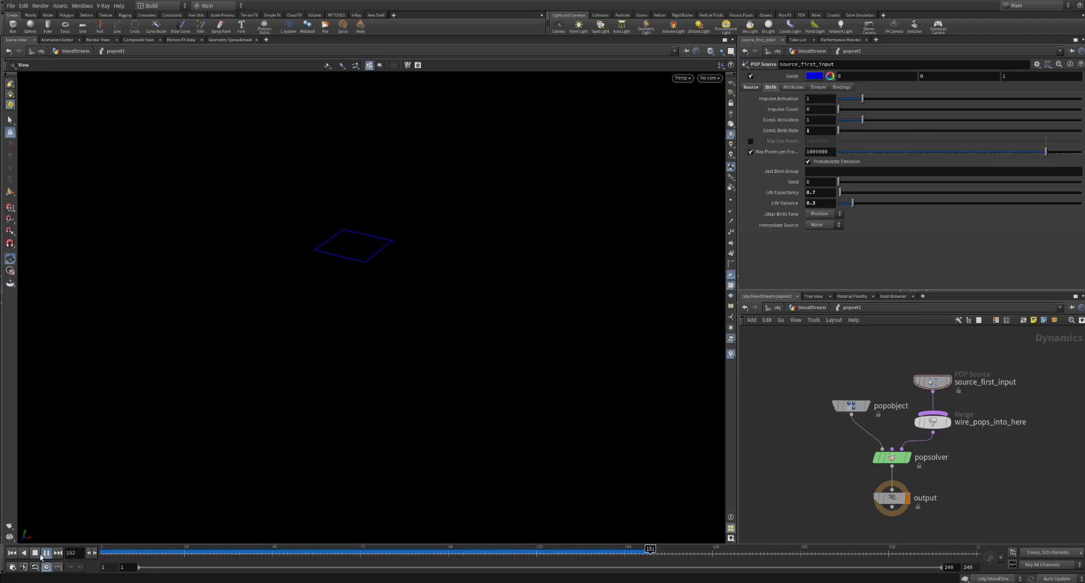
left_click(45, 553)
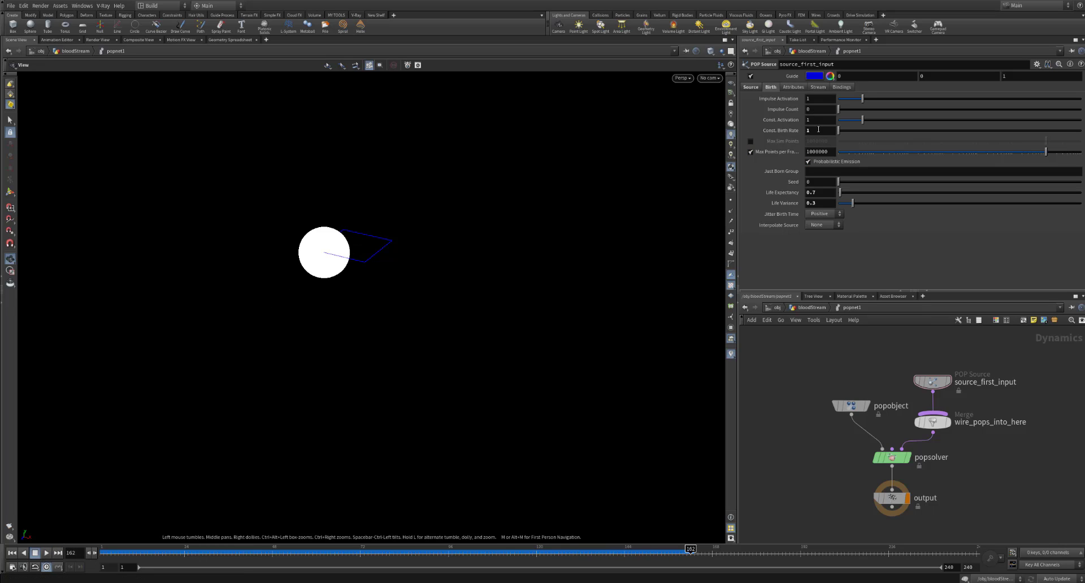
Return to the bloodStream network and display the merge node that combines popnet and popnet1
left_click(812, 194)
middle_click_drag(510, 326, 530, 328)
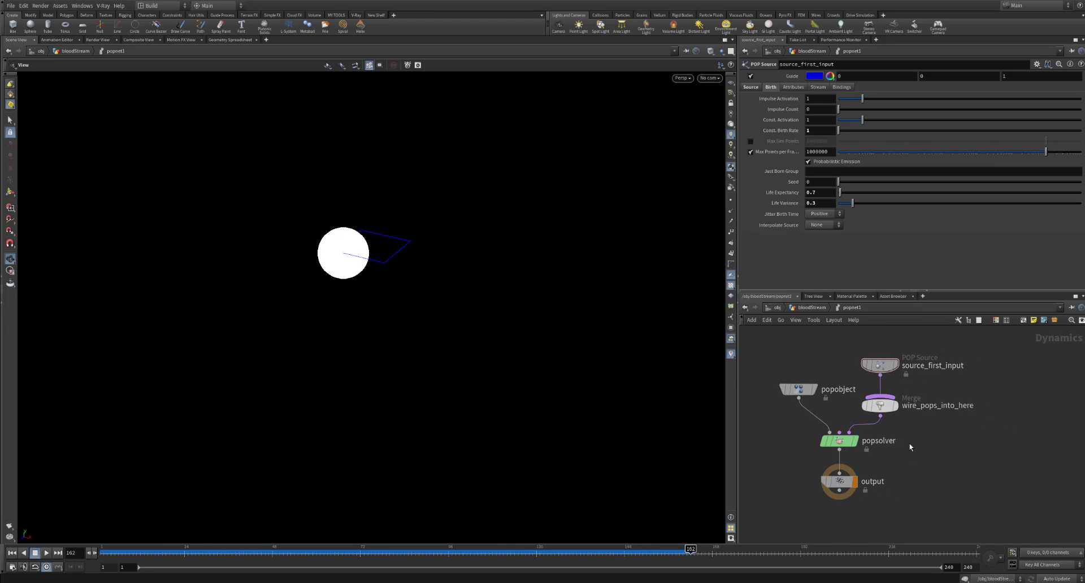
left_click(814, 307)
middle_click_drag(928, 441, 900, 426)
left_click(866, 407)
left_click(852, 408)
Rename the merge node as source
middle_click_drag(912, 465, 938, 417)
double_click(905, 412)
type("source")
key("Return")
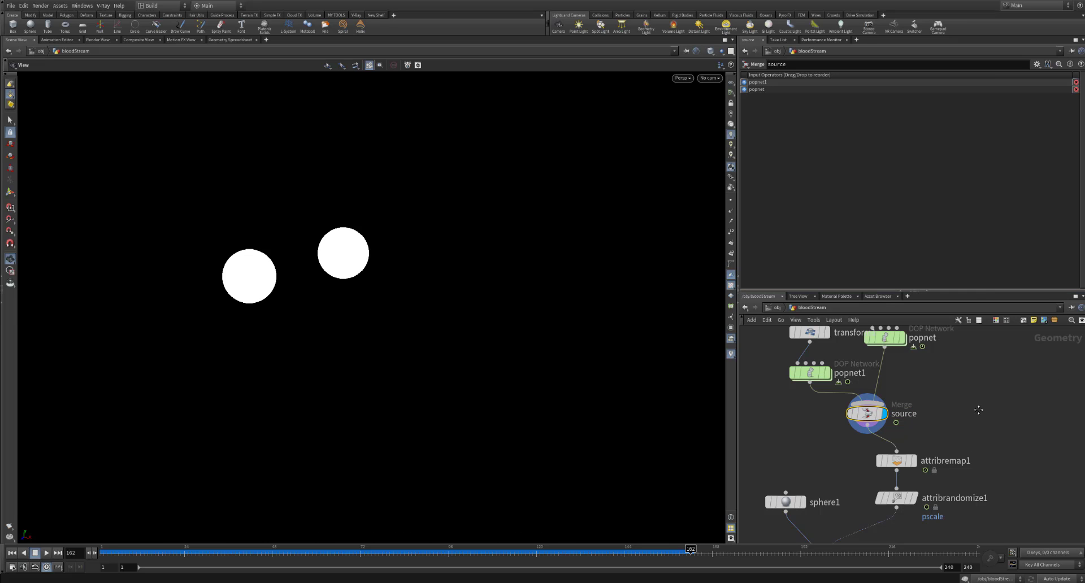
Show attribremap1's settings, then review the particle display modes in the viewport's geometry display options, choosing Discs
scroll(978, 405, "down", 3)
left_click(937, 384)
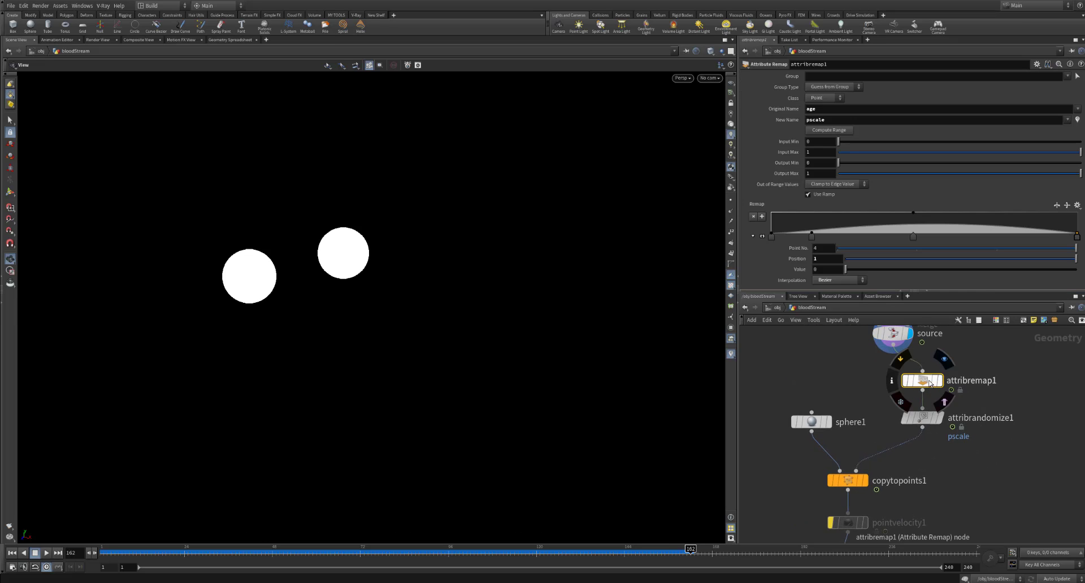
key("d")
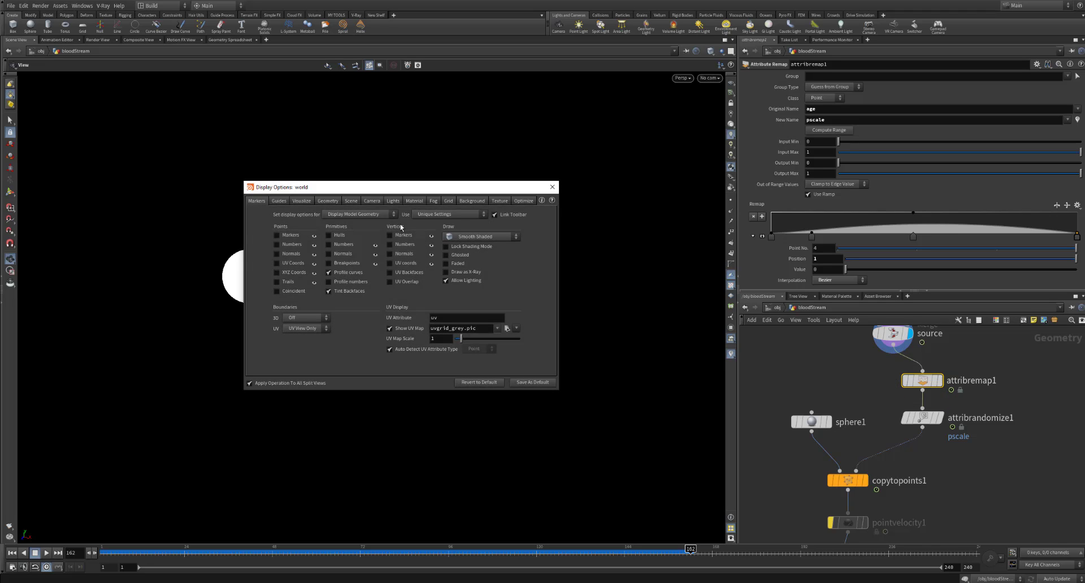
left_click(328, 201)
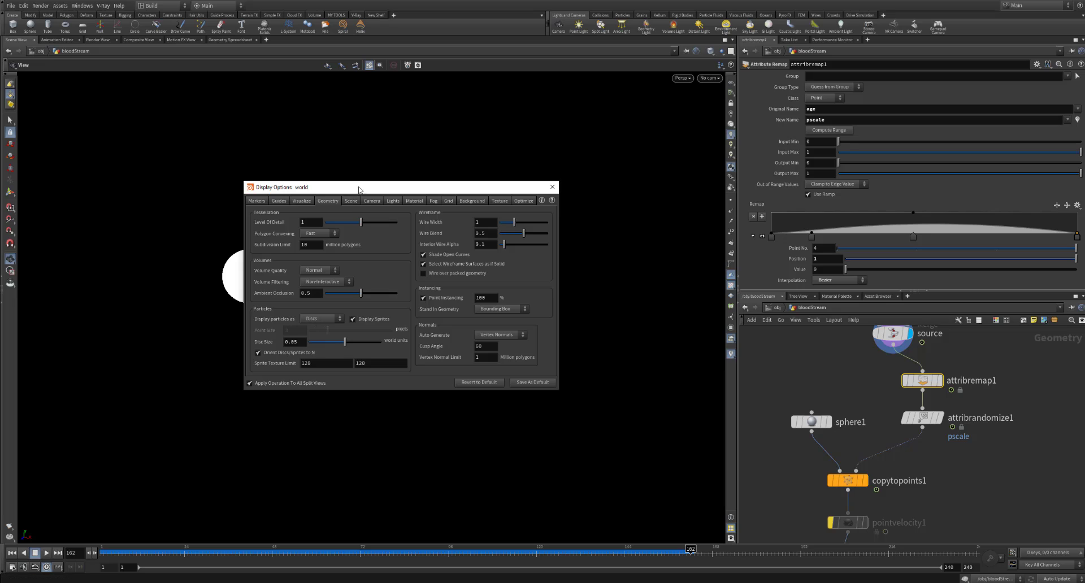
left_click_drag(360, 187, 538, 171)
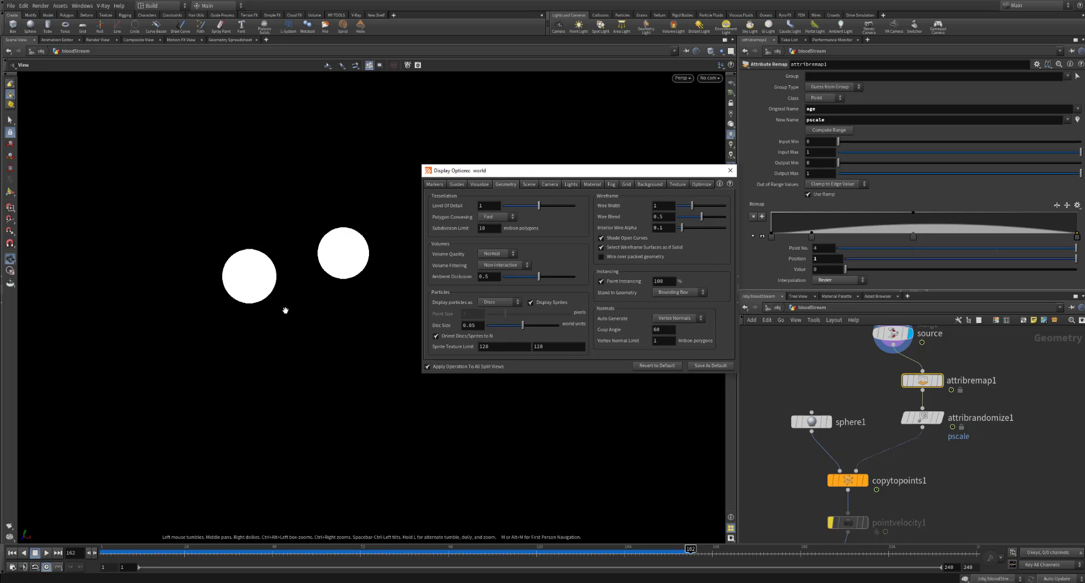
left_click_drag(513, 177, 486, 179)
left_click(473, 304)
left_click(463, 312)
left_click(472, 304)
left_click(468, 338)
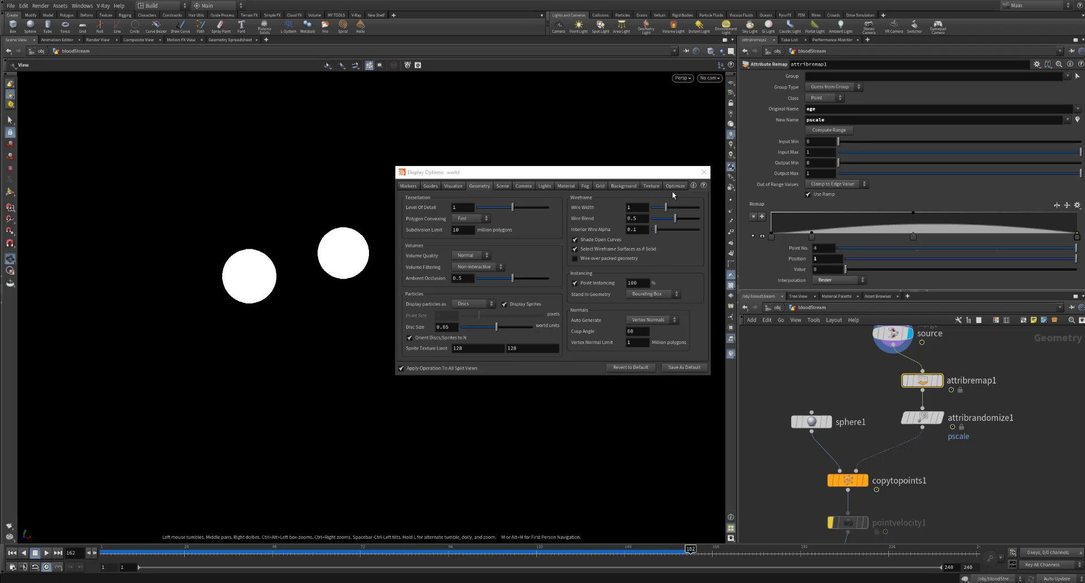
left_click(703, 172)
Examine attribremap1's original attribute, age, and display the node's result in the viewport
middle_click_drag(926, 320, 865, 318)
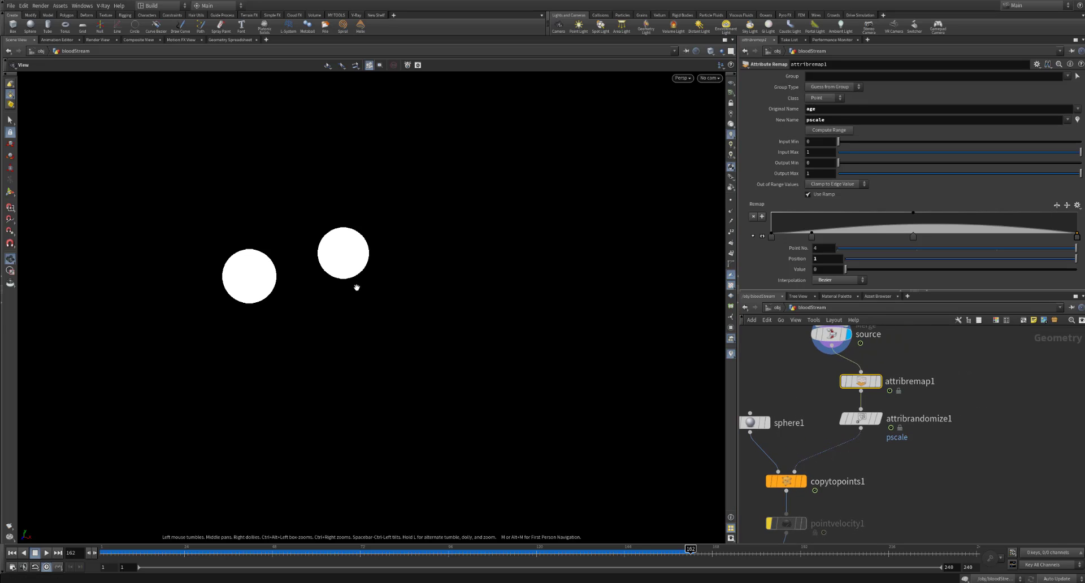
middle_click_drag(860, 381, 855, 357)
middle_click_drag(941, 461, 1003, 453)
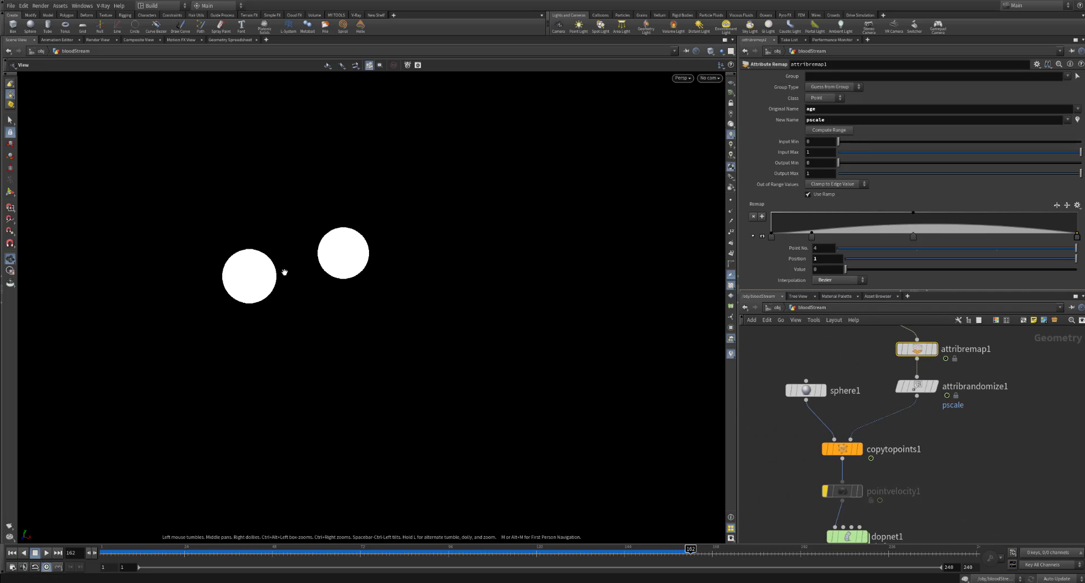
middle_click_drag(986, 405, 987, 440)
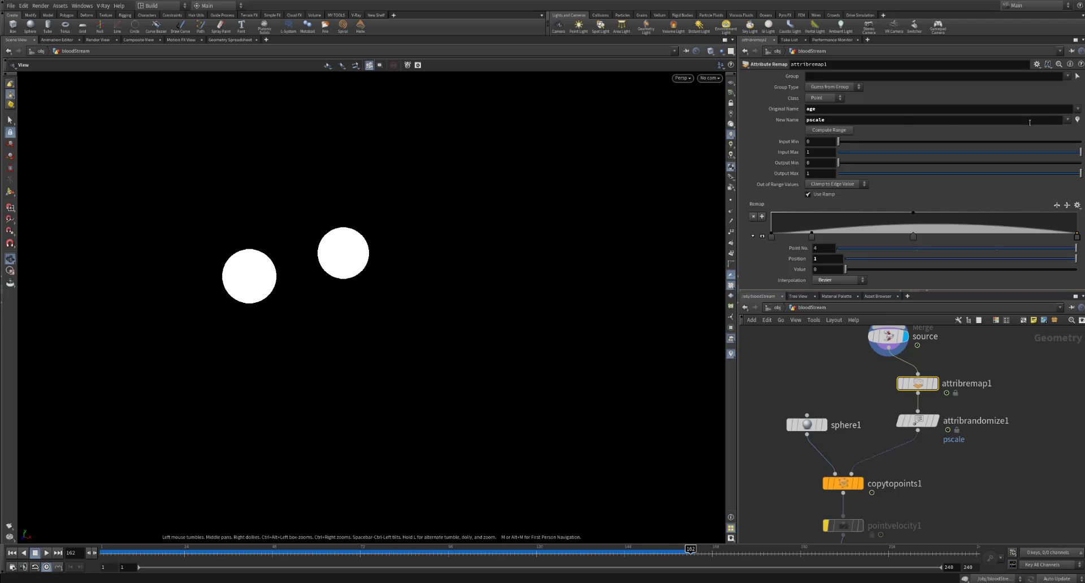
double_click(812, 109)
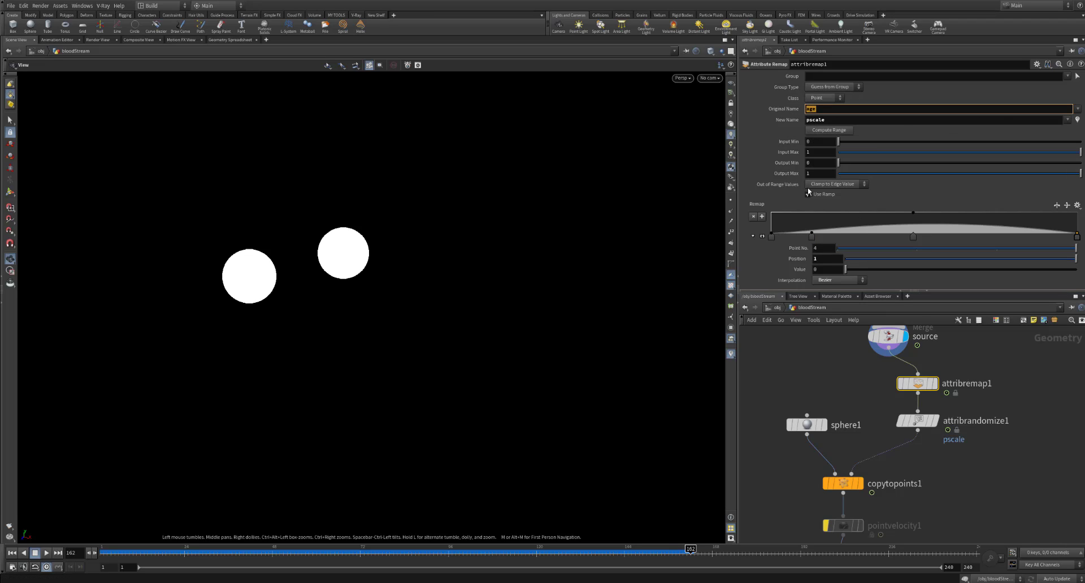
mouse_move(933, 386)
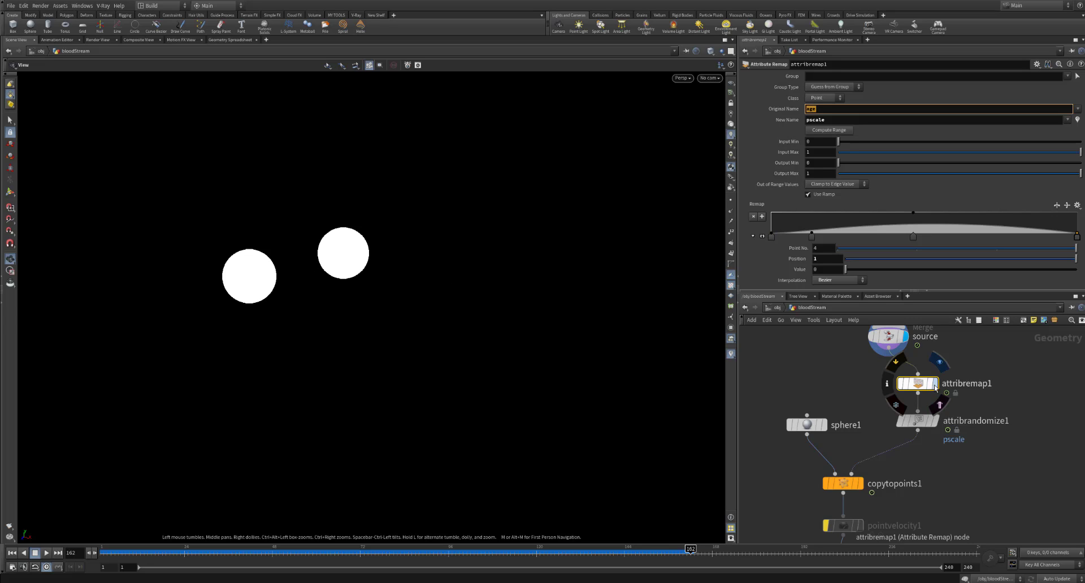
left_click(935, 385)
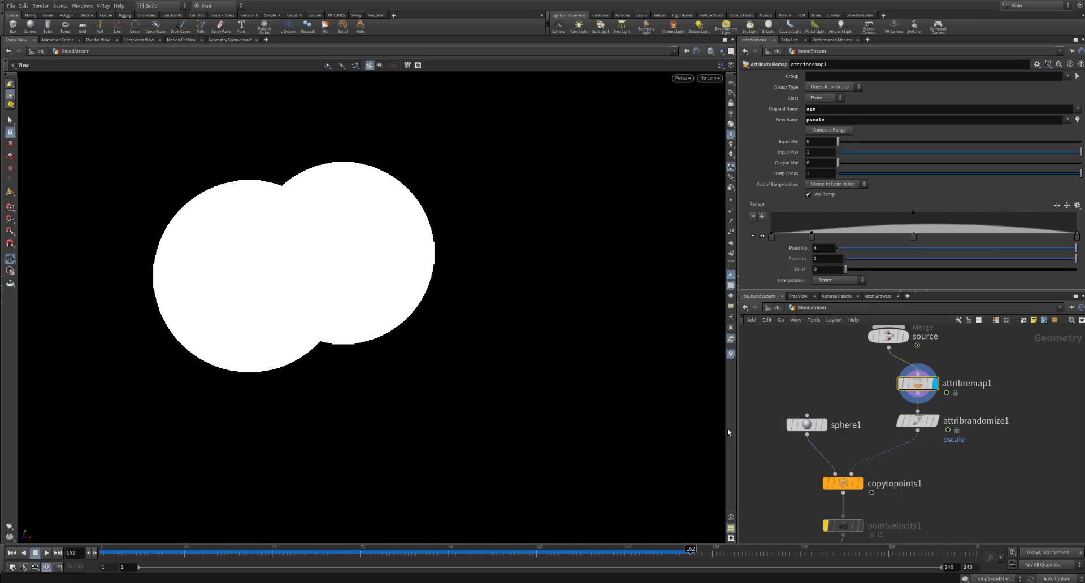
Scrub the timeline to examine the remapped particle sizes and check attribremap1's new attribute, pscale
left_click_drag(145, 553, 104, 553)
right_click_drag(311, 410, 361, 458)
middle_click_drag(360, 457, 307, 350)
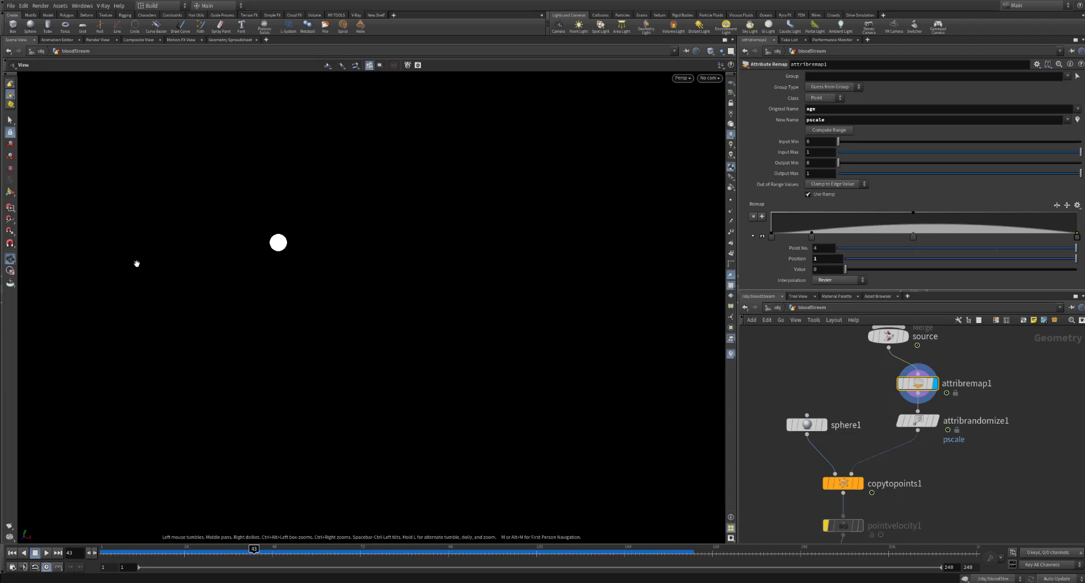
left_click(837, 120)
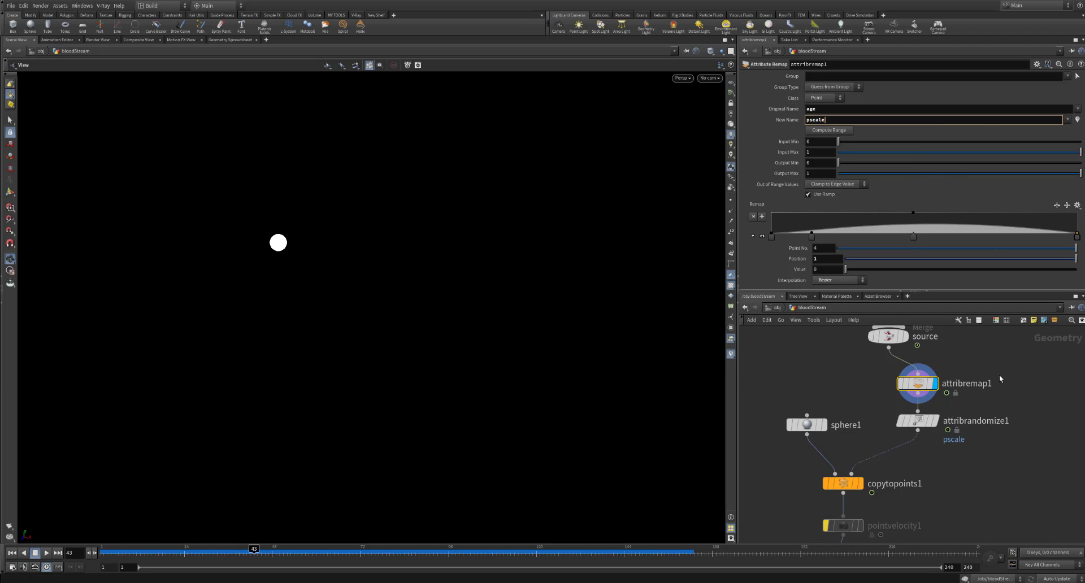
Go to frame 23 and move the peak point of attribremap1's ramp to position 0.35
middle_click_drag(952, 371, 925, 368)
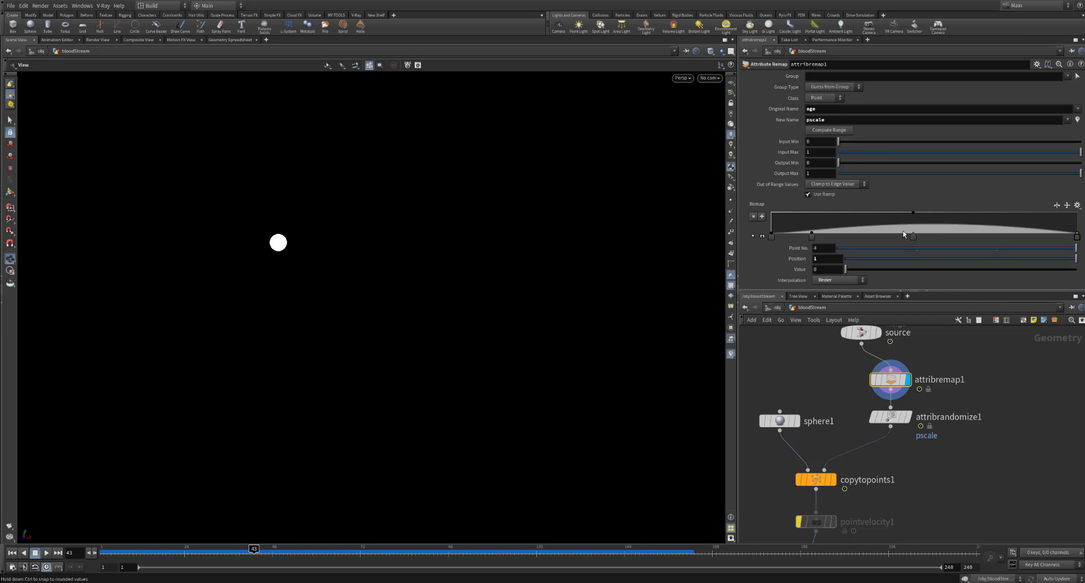
mouse_move(186, 553)
left_mouse_down()
mouse_move(164, 563)
mouse_move(181, 562)
left_mouse_up()
left_click_drag(914, 236, 878, 240)
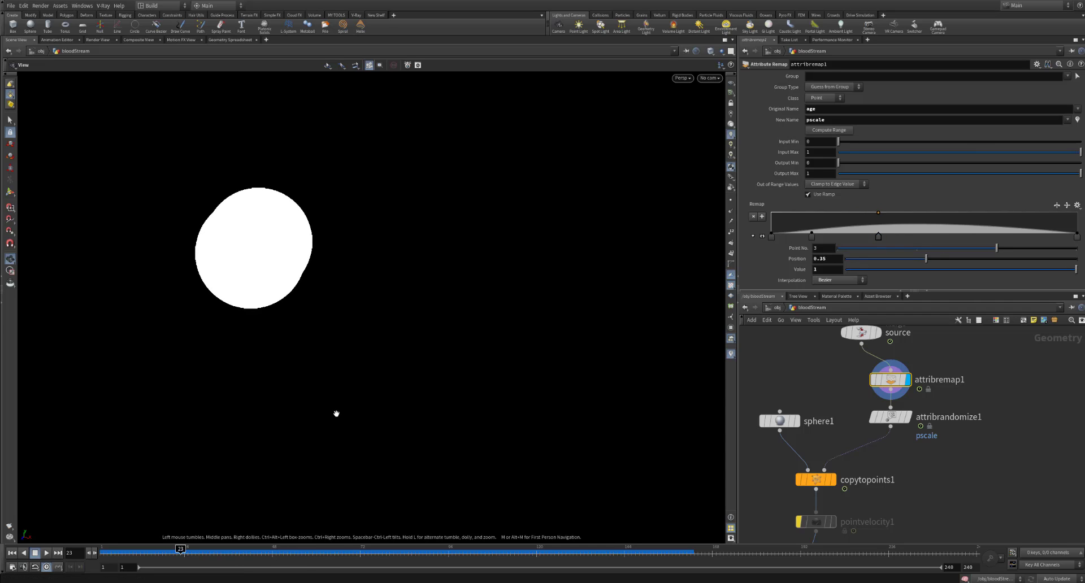
Step forward and back through the frames to examine how the particles grow and shrink with age
key("Right")
key("Right")
key("Right")
key("Right")
key("Right")
key("Right")
key("Right")
key("Right")
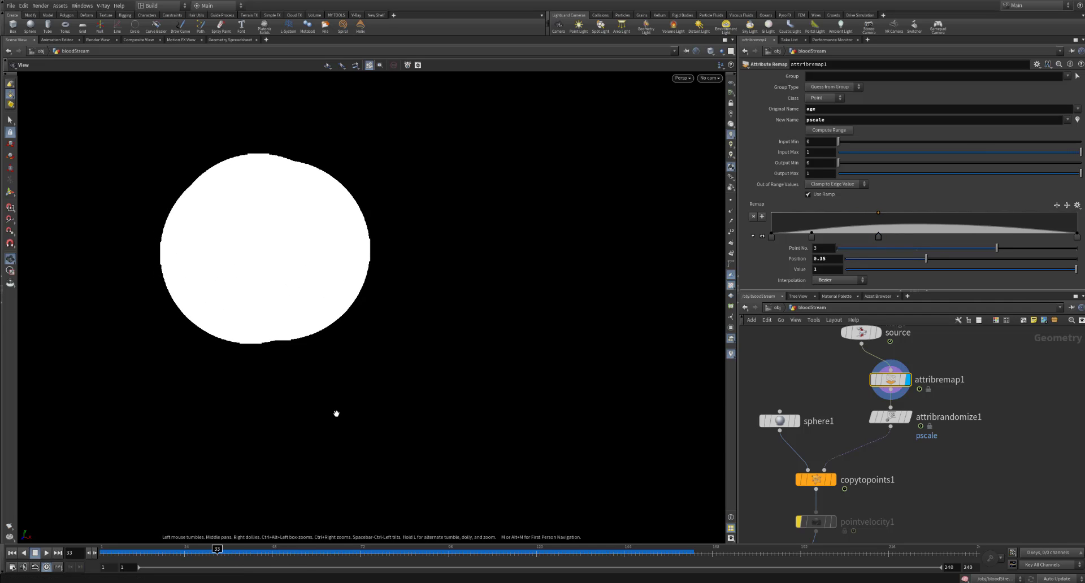
key("Right")
key("Right")
key("Right")
key("Right")
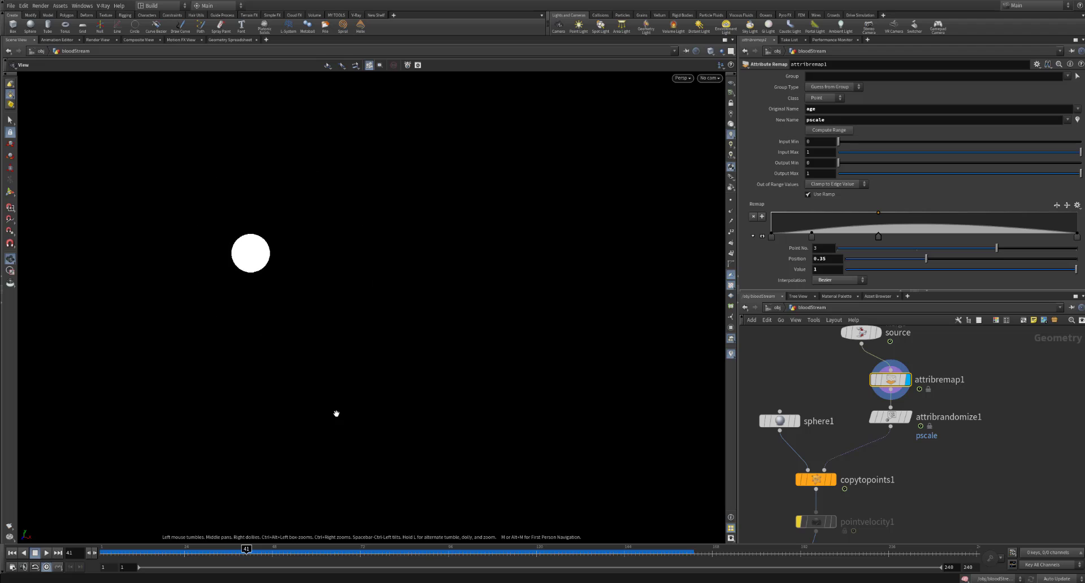
key("Left")
key("Left")
key("Left")
key("Left")
key("Left")
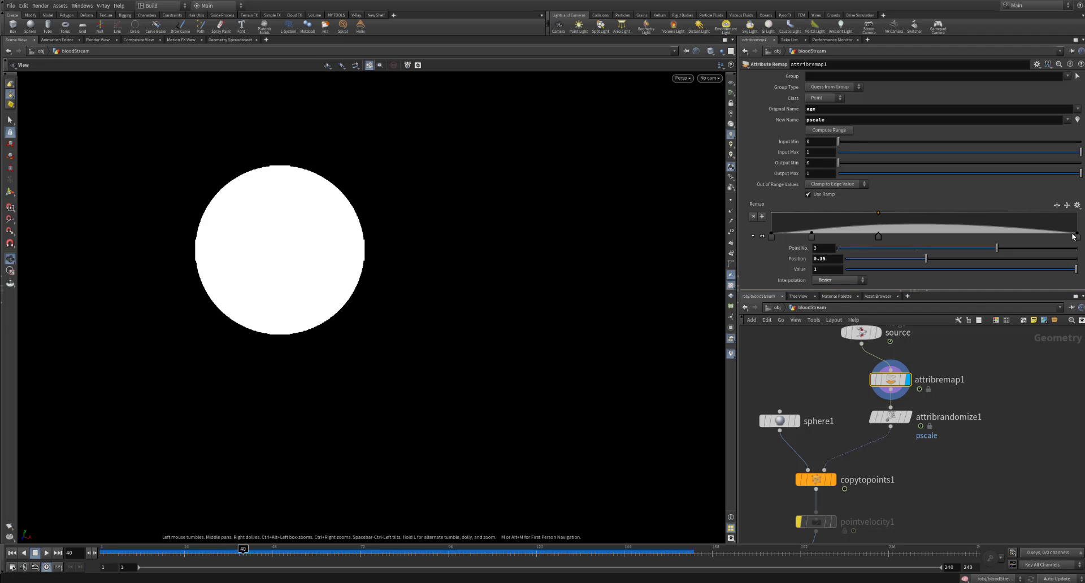
Try moving the ramp's end point to about position 0.72, then return it to the end of the ramp
left_click_drag(967, 226, 992, 249)
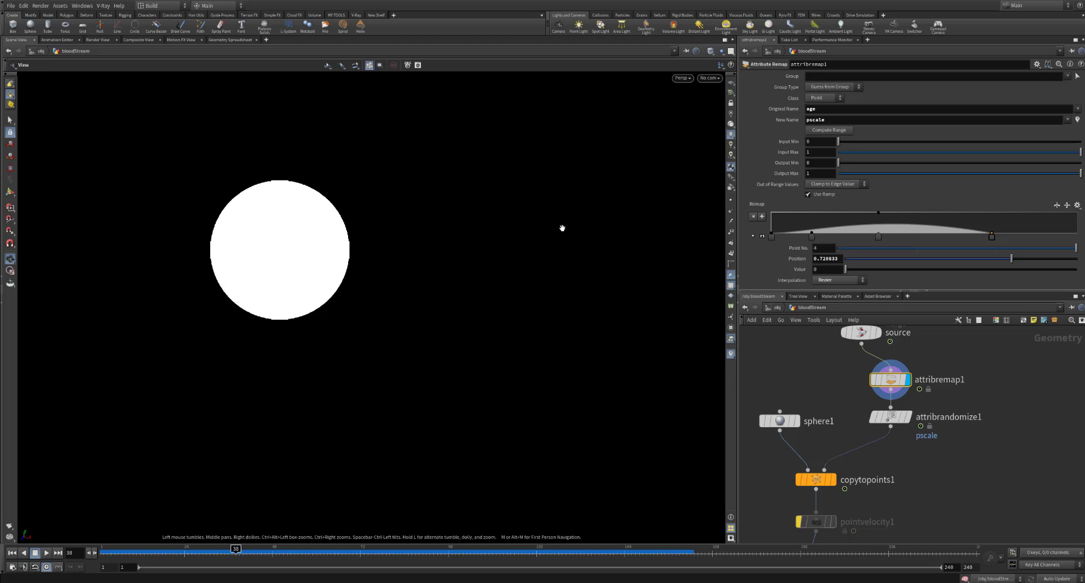
left_click_drag(992, 236, 1077, 237)
Display attribrandomize1 and examine its pscale Multiply operation and value range
middle_click_drag(971, 404, 1002, 371)
left_click(935, 388)
left_click(937, 390)
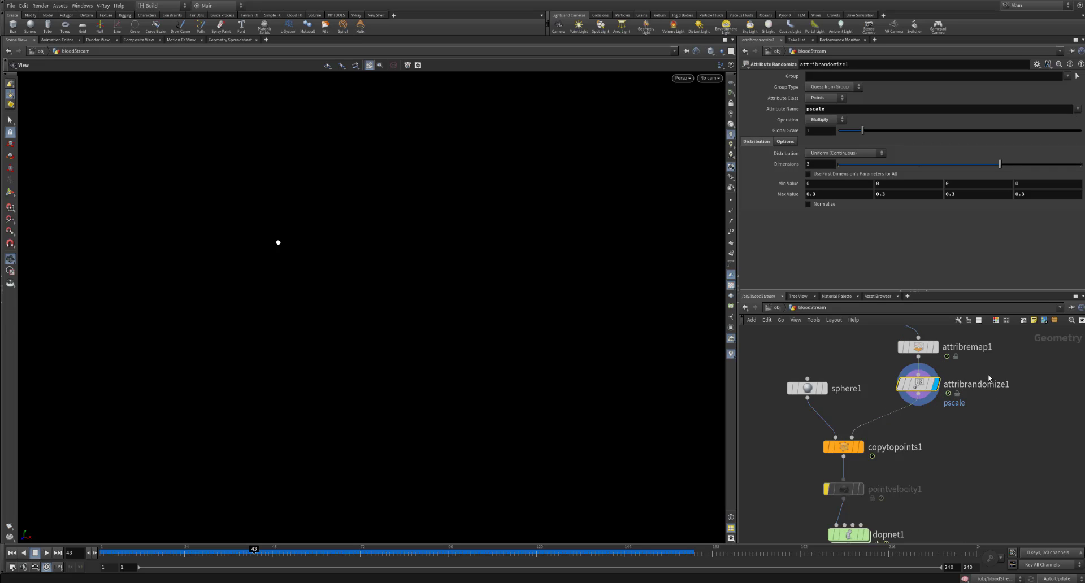
middle_click_drag(987, 373, 982, 379)
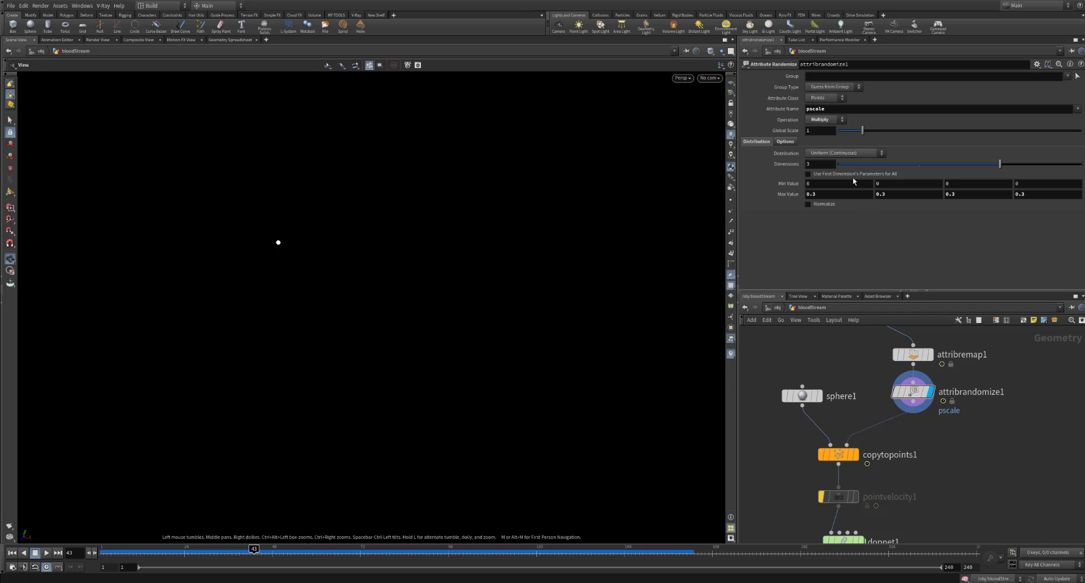
middle_click_drag(955, 339, 959, 355)
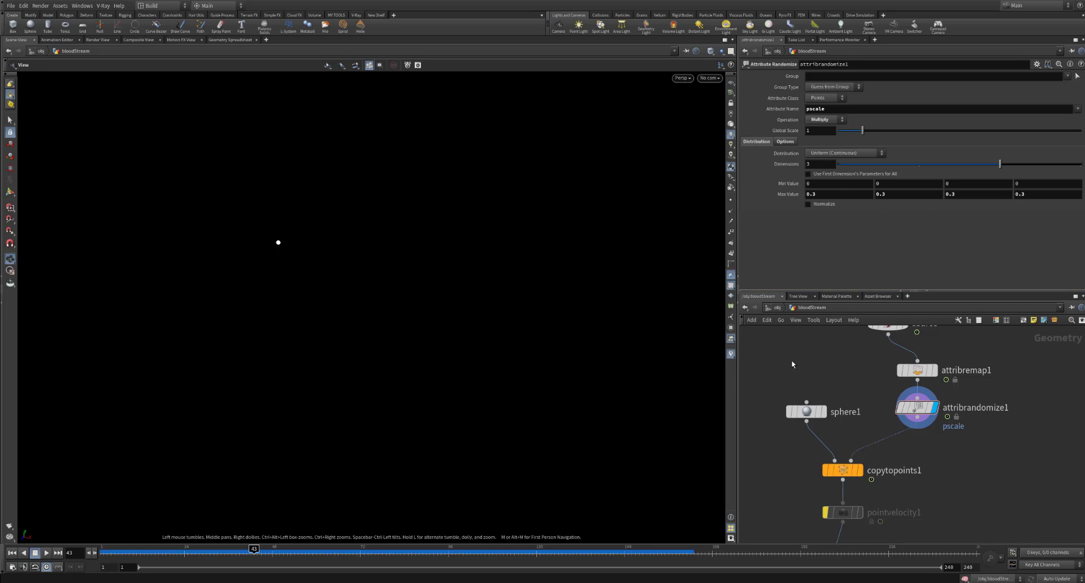
Play the particles with randomized sizes from the first frame, then stop the playback
key("ctrl+Up")
key("Up")
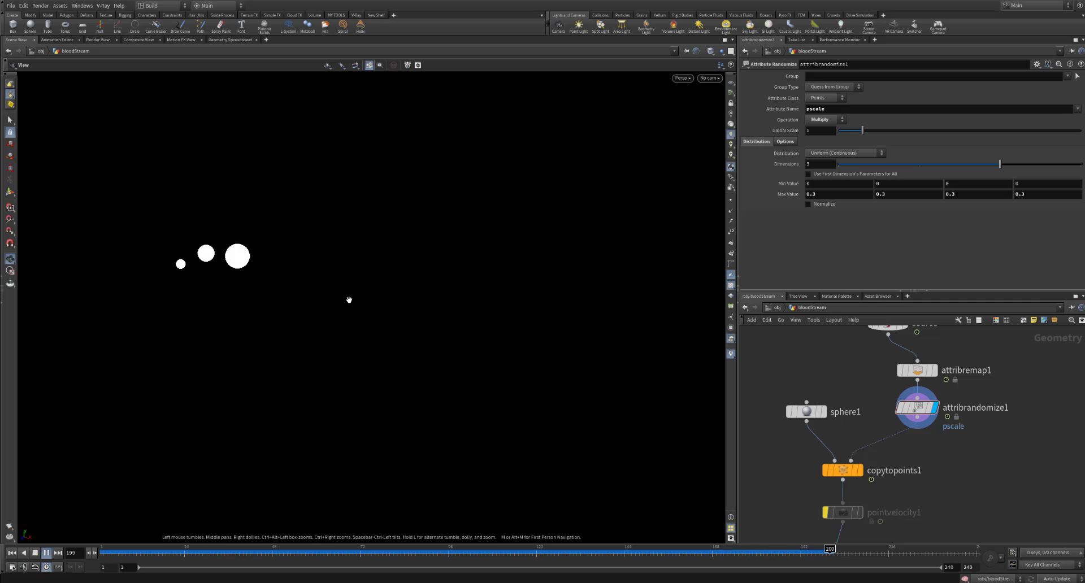
key("Up")
Display the copytopoints1 node and show its settings
middle_click_drag(918, 470, 968, 431)
left_click(909, 431)
left_click(898, 431)
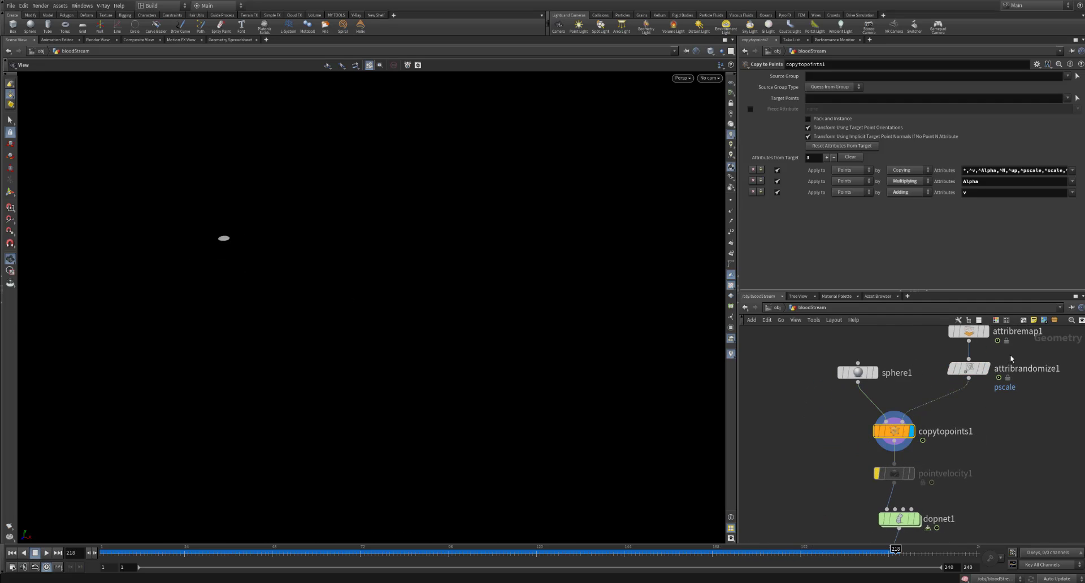
Show sphere1's settings and examine its Y radius, nudging the node slightly closer to copytopoints1
left_click_drag(852, 394, 854, 393)
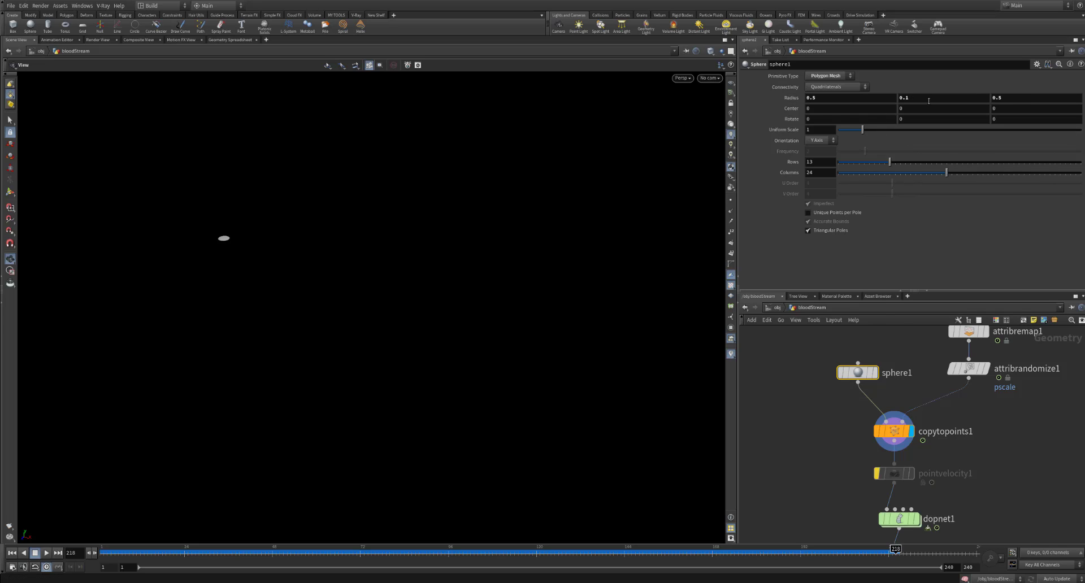
key("Return")
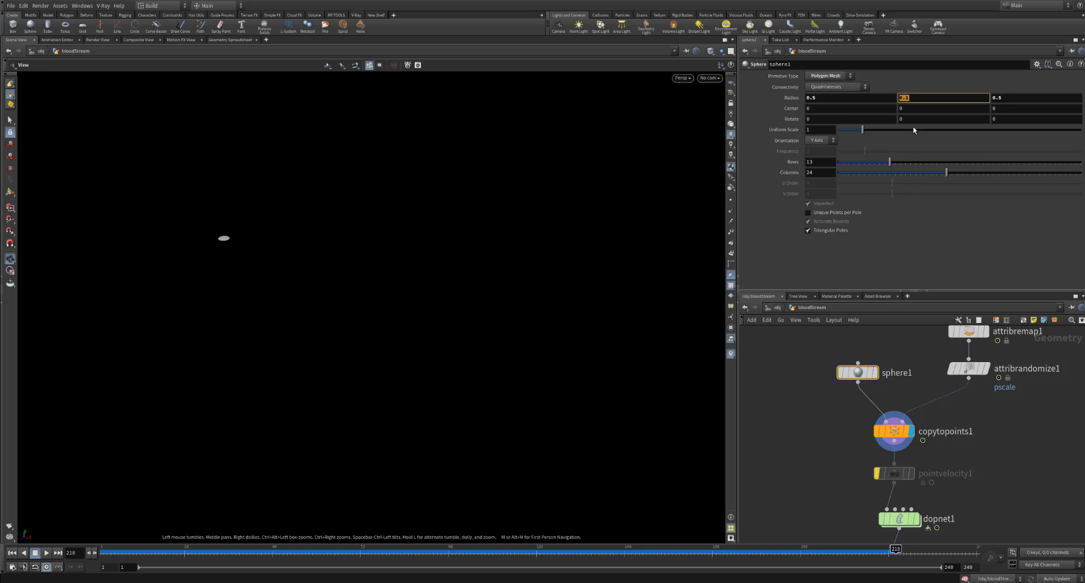
middle_click_drag(864, 376, 846, 395)
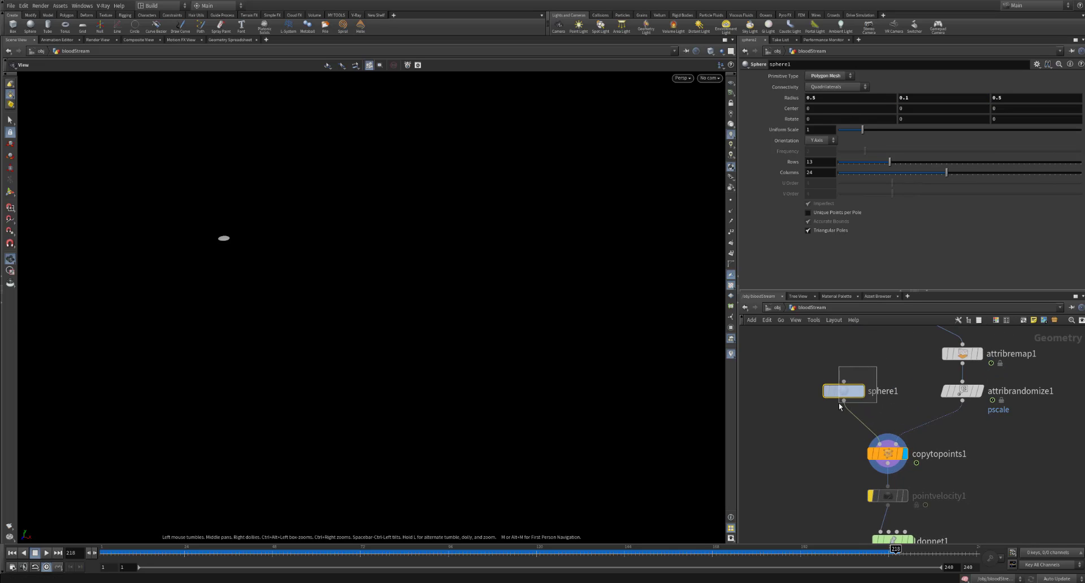
mouse_move(846, 396)
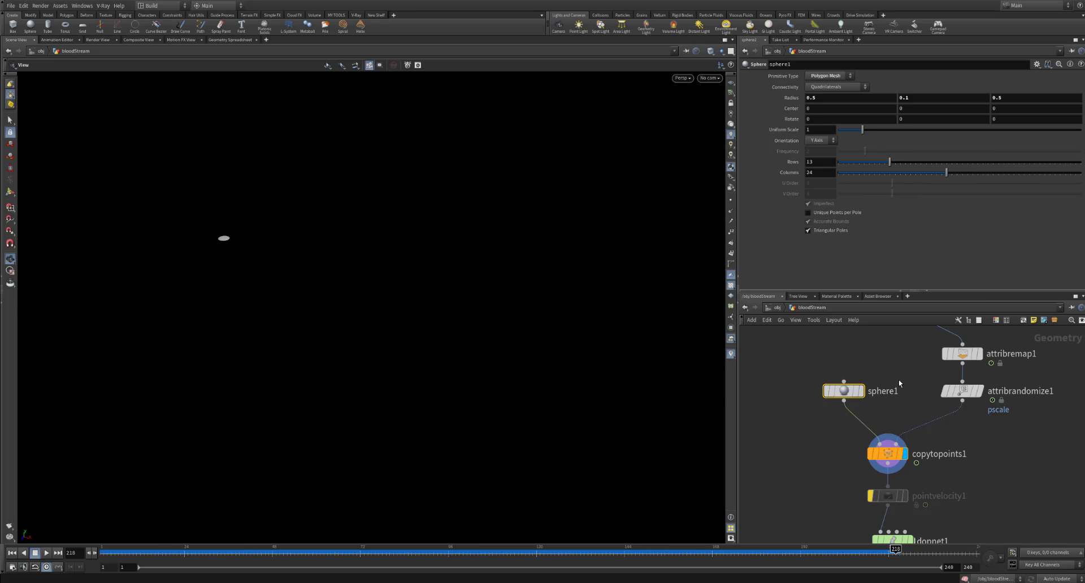
middle_click_drag(899, 379, 904, 362)
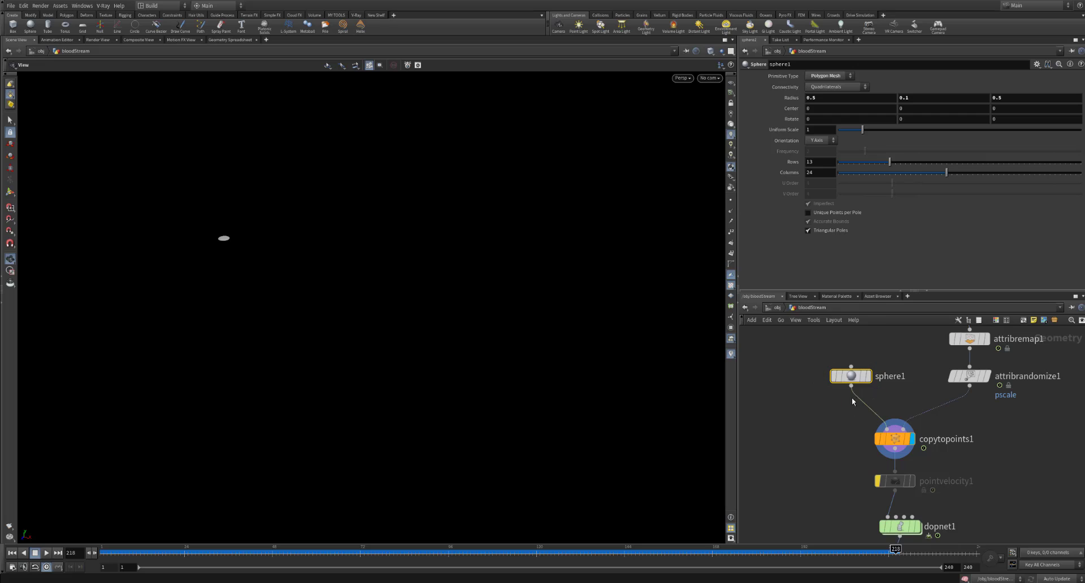
left_click_drag(852, 383, 857, 393)
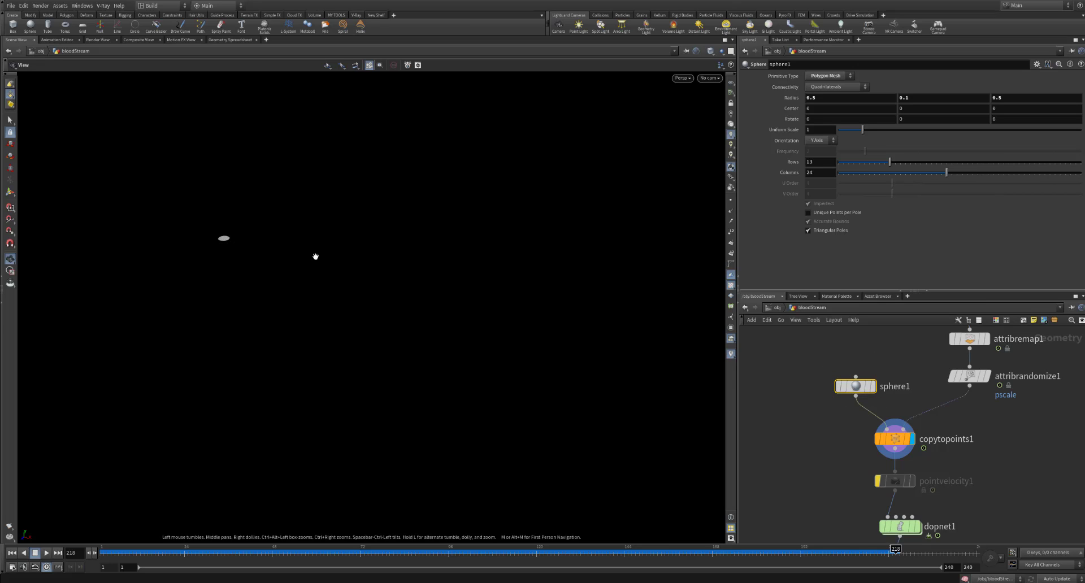
Select copytopoints1 and examine the copied sphere up close and the sphere1 and attribrandomize1 nodes feeding it
left_click_drag(332, 260, 384, 282)
middle_click_drag(964, 525, 968, 478)
left_click(910, 393)
middle_click_drag(998, 405, 980, 452)
left_click_drag(1004, 357, 935, 400)
left_click_drag(869, 356, 828, 404)
left_click_drag(945, 427, 866, 462)
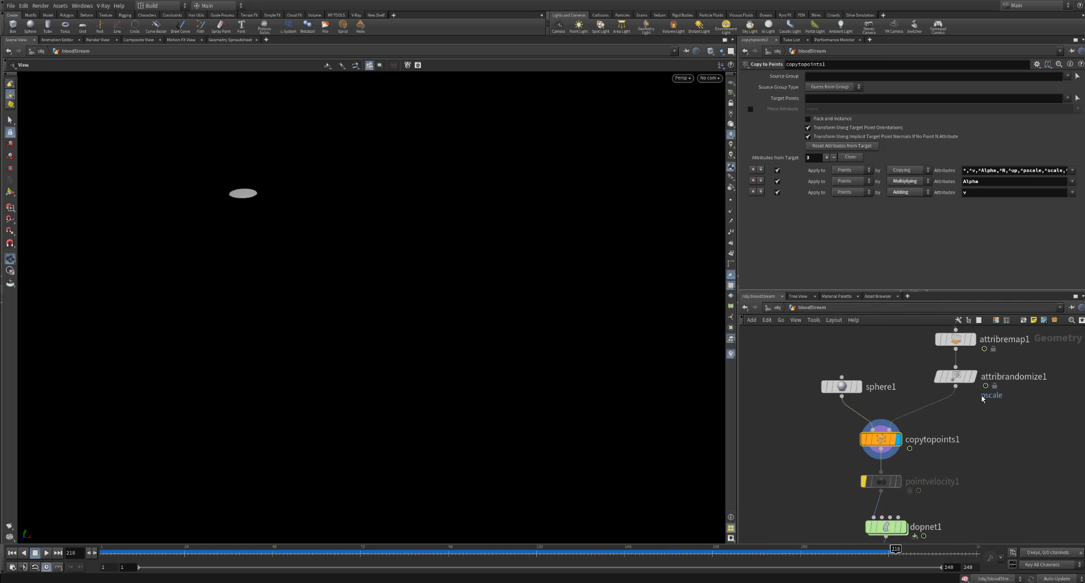
middle_click_drag(964, 422, 1003, 388)
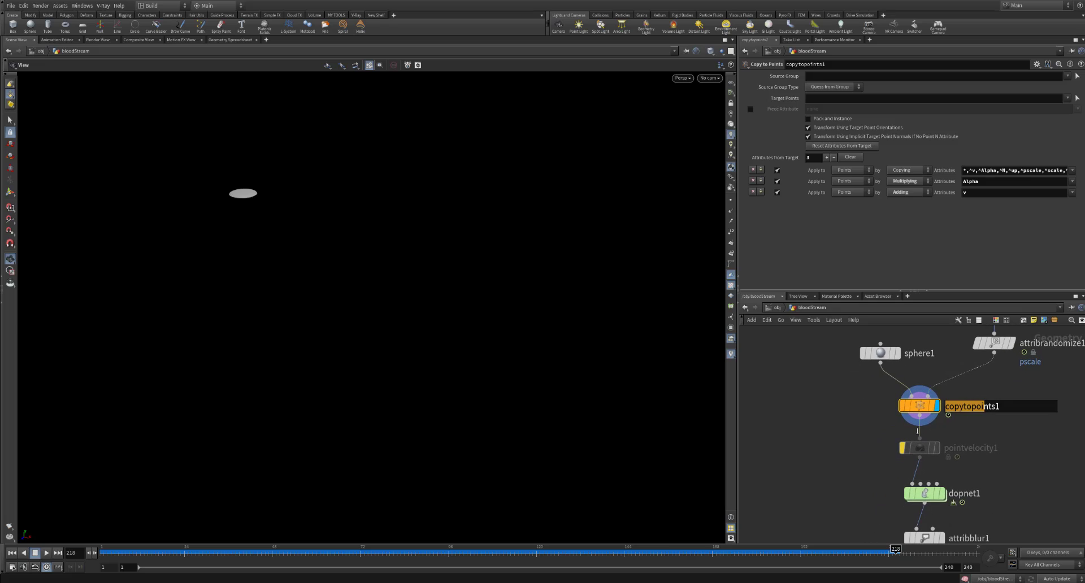
left_click_drag(988, 433, 906, 399)
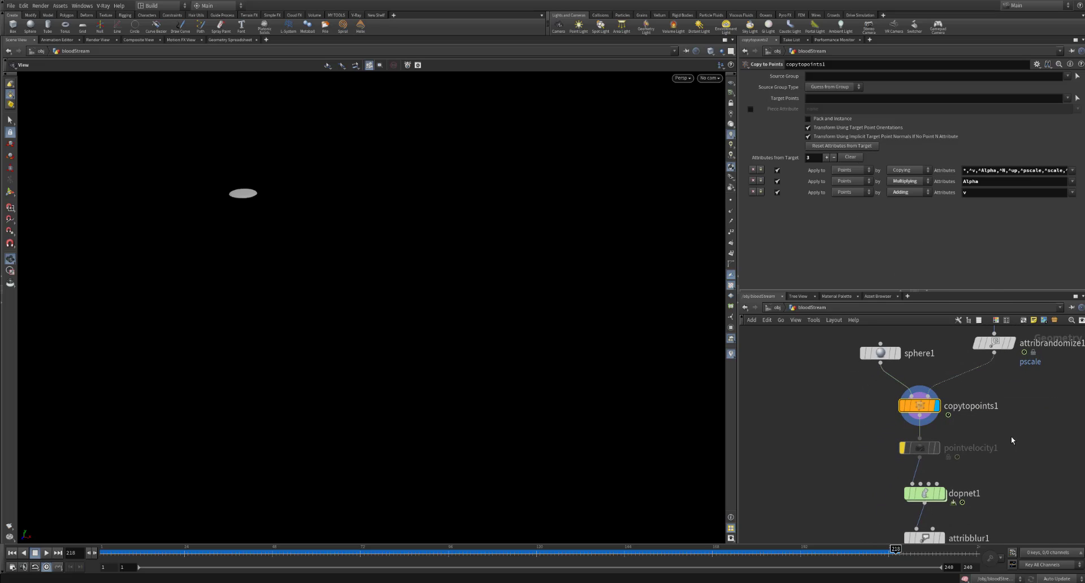
Play the copied spheres from the first frame, then stop the playback
middle_click_drag(1010, 440, 919, 420)
middle_click_drag(983, 410, 989, 388)
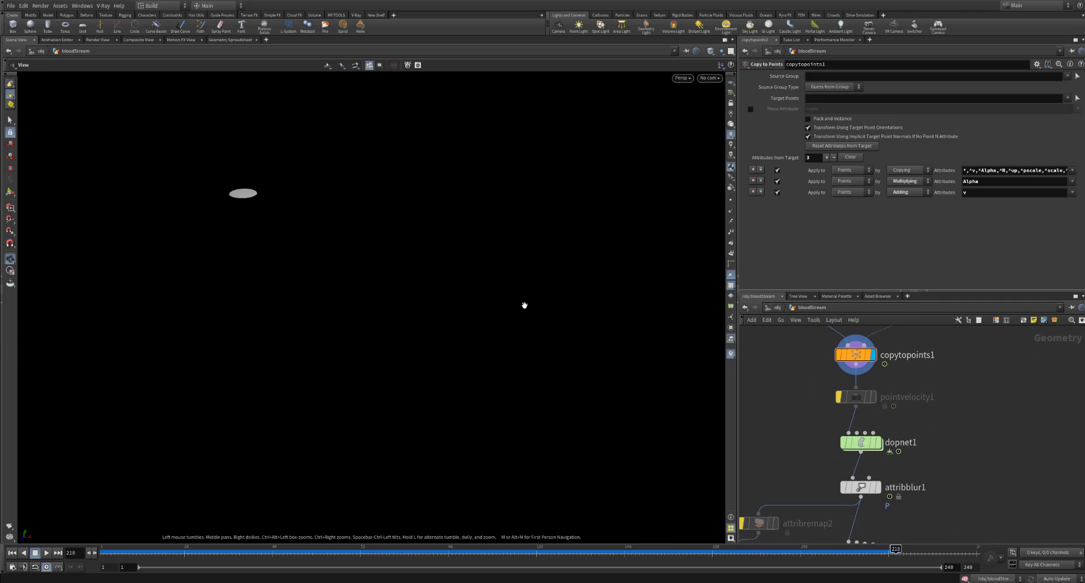
key("ctrl+Up")
key("Up")
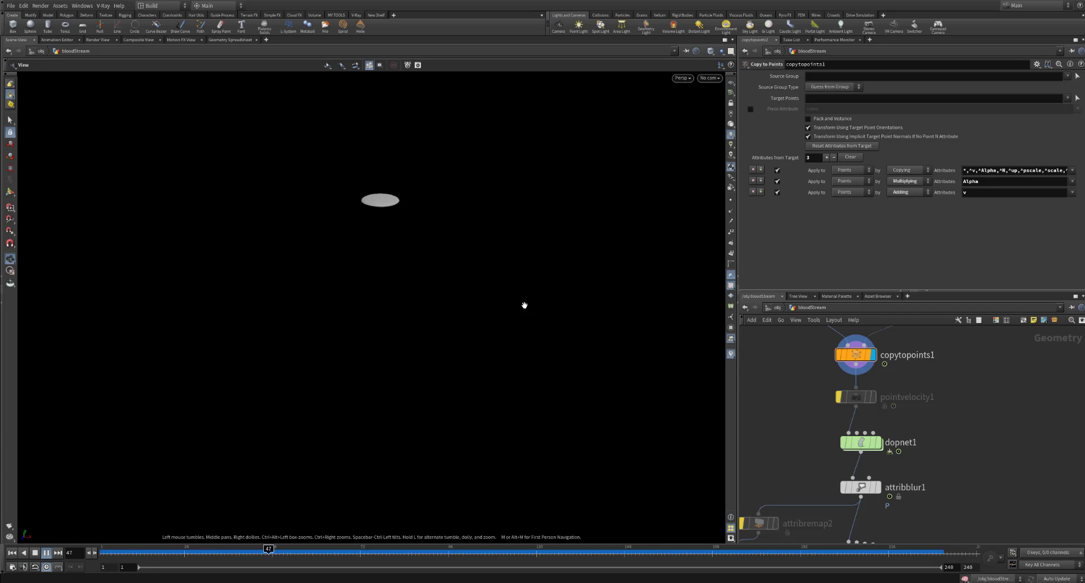
key("Up")
Step back frame by frame to compare how the three copied spheres change in size
key("Left")
key("Left")
key("Left")
key("Left")
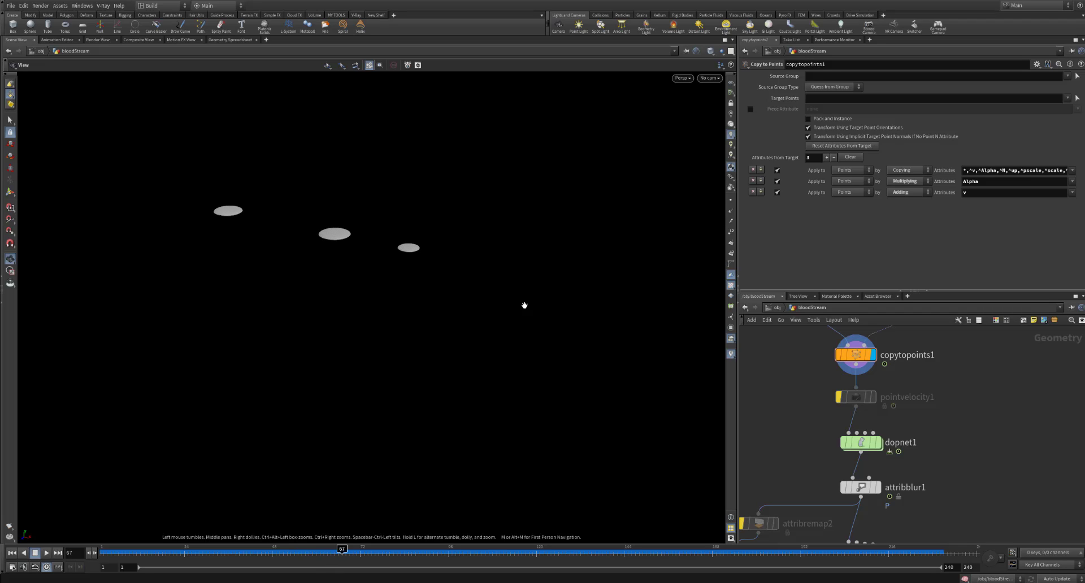
key("Left")
key("Left")
key("Left")
key("Left")
key("Left")
key("Left")
key("Left")
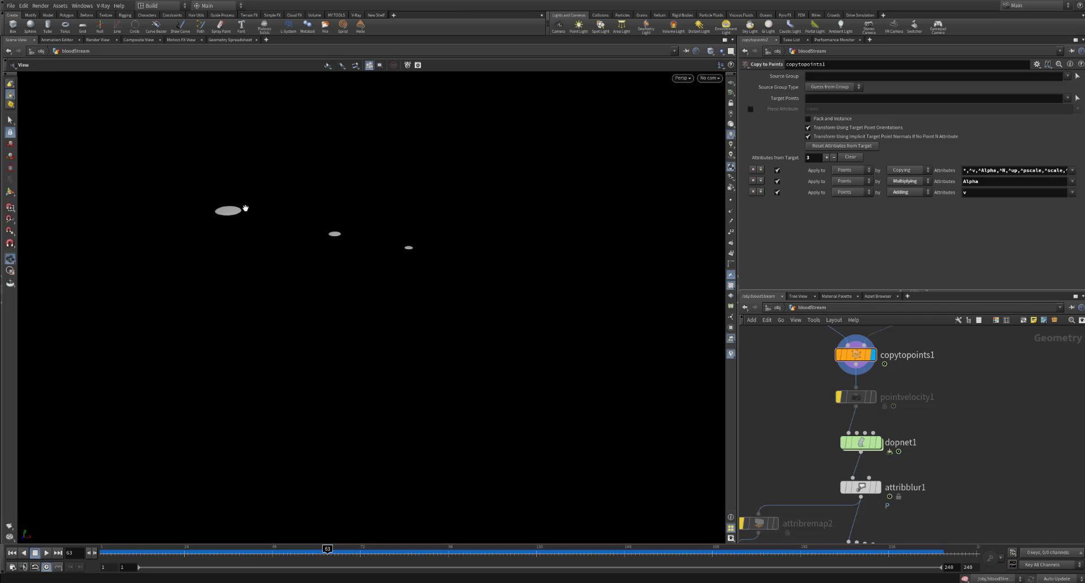
Step forward frame by frame to examine how the copied spheres grow and disappear
key("Right")
key("Right")
key("Right")
key("Right")
key("Right")
key("Right")
key("Right")
key("Right")
key("Right")
key("Right")
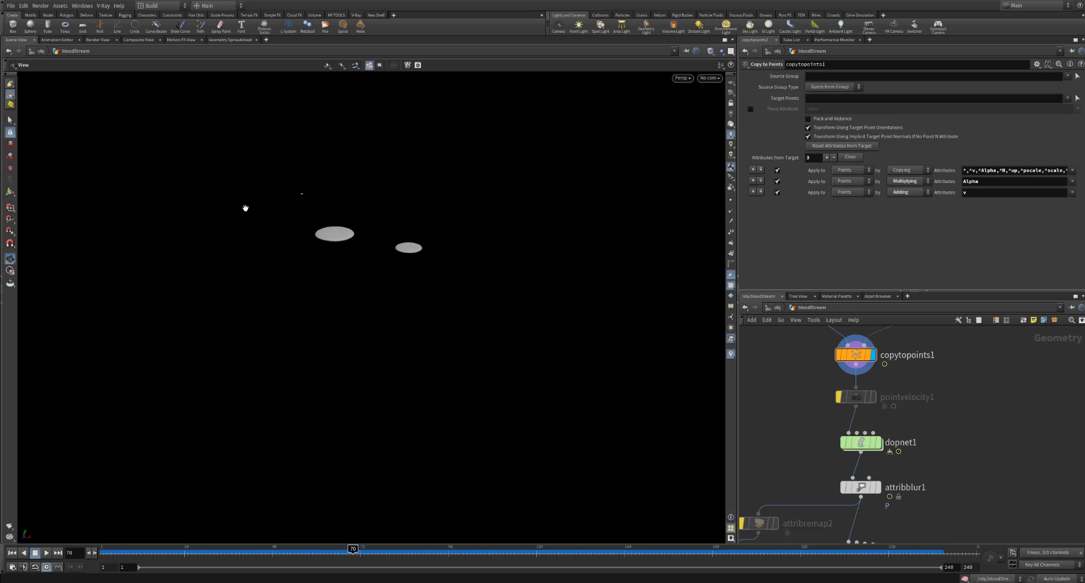
key("Right")
key("Right")
Display dopnet1, interrupt its cooking, return to the first frame and open the network's contents
middle_click_drag(917, 443, 911, 414)
middle_click_drag(912, 357, 910, 374)
mouse_move(929, 441)
middle_mouse_down()
mouse_move(917, 412)
mouse_move(925, 458)
middle_mouse_up()
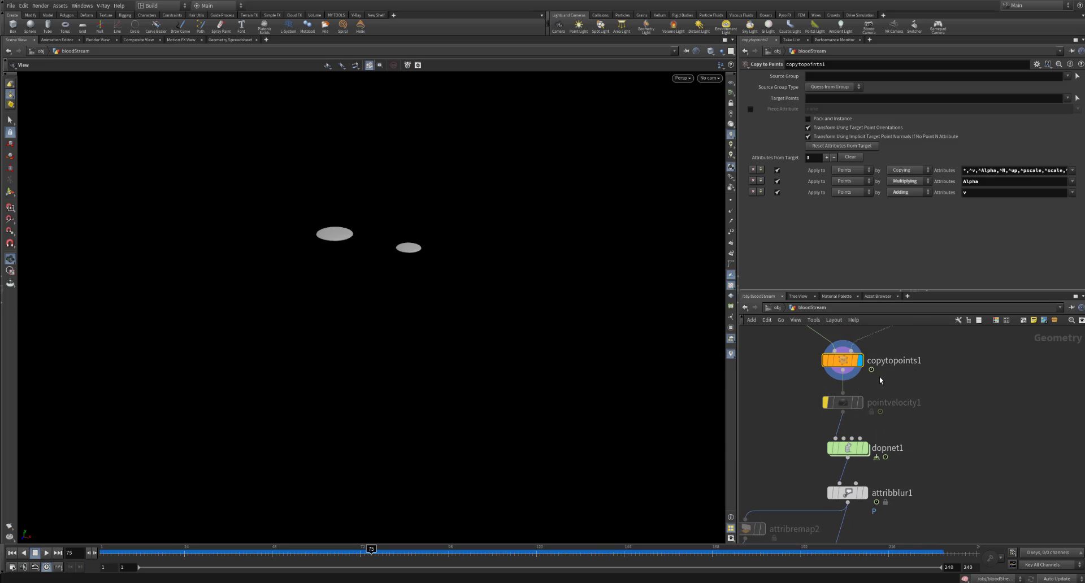
middle_click_drag(953, 384, 953, 329)
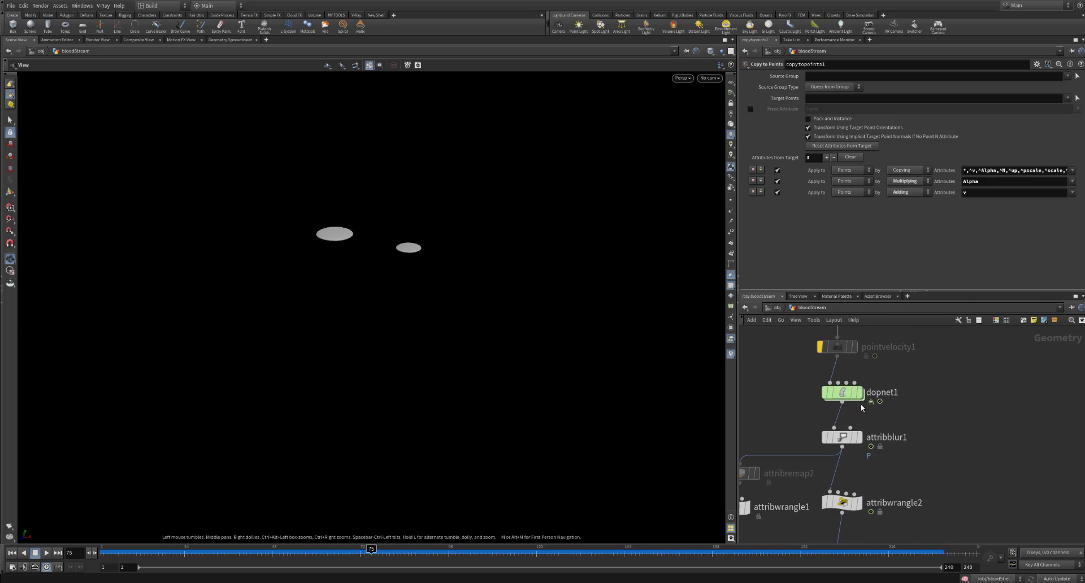
mouse_move(860, 396)
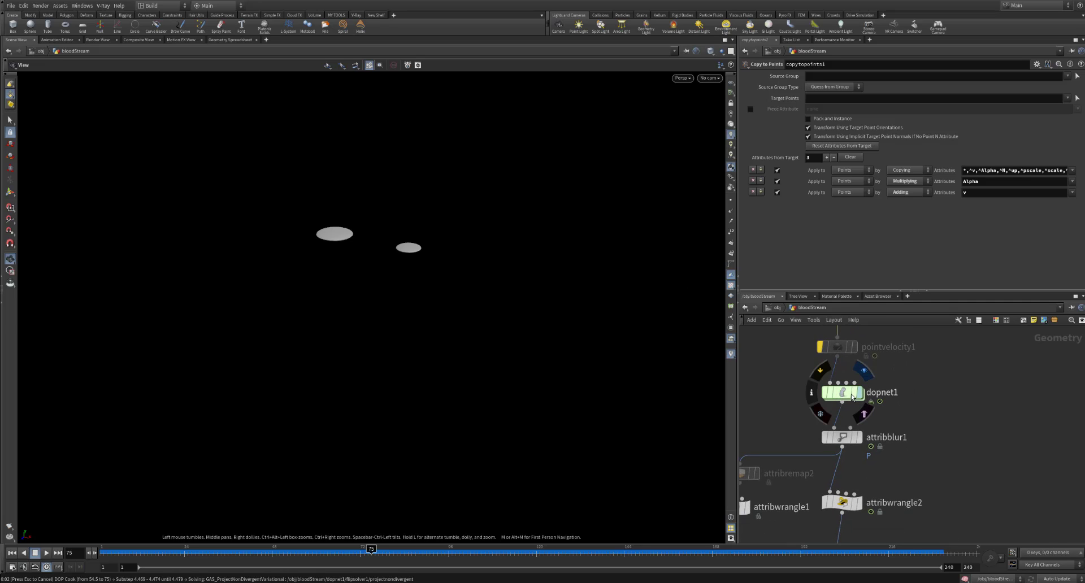
key("Escape")
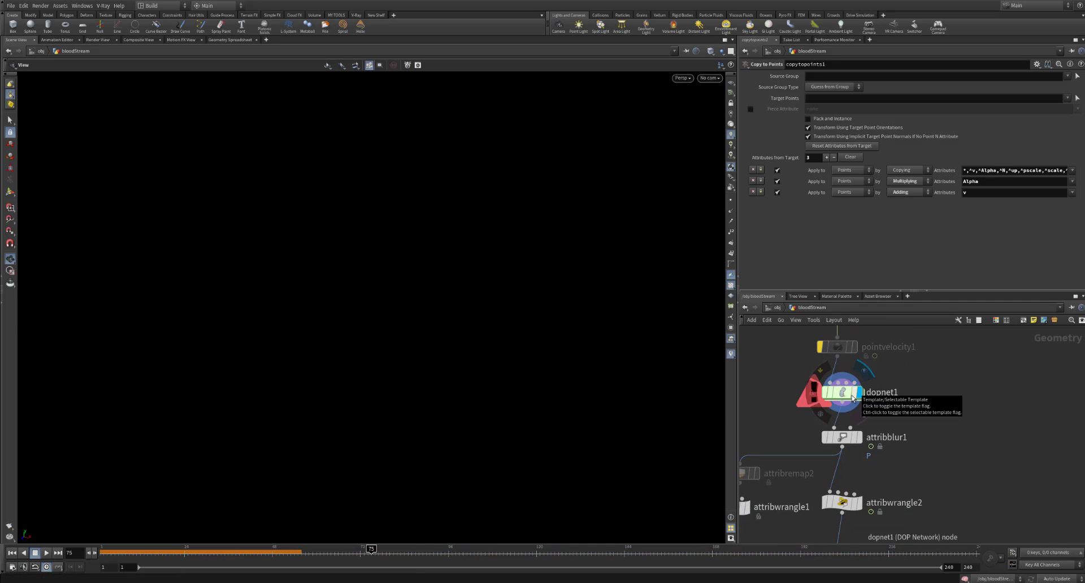
key("ctrl+Up")
double_click(842, 391)
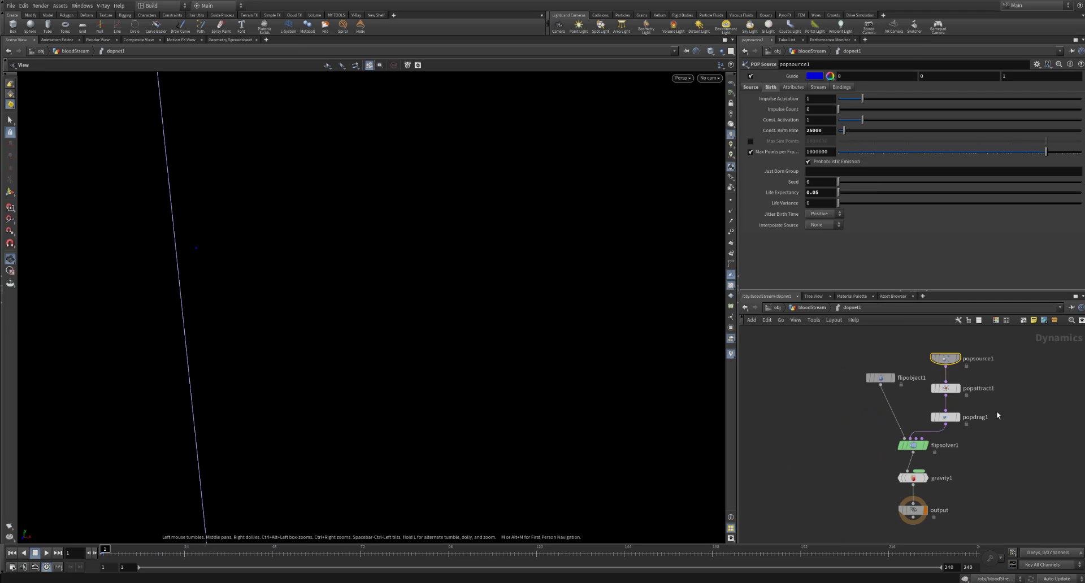
Play the first few frames of the FLIP simulation, stop, and view the falling streams from the side
middle_click_drag(932, 427, 951, 395)
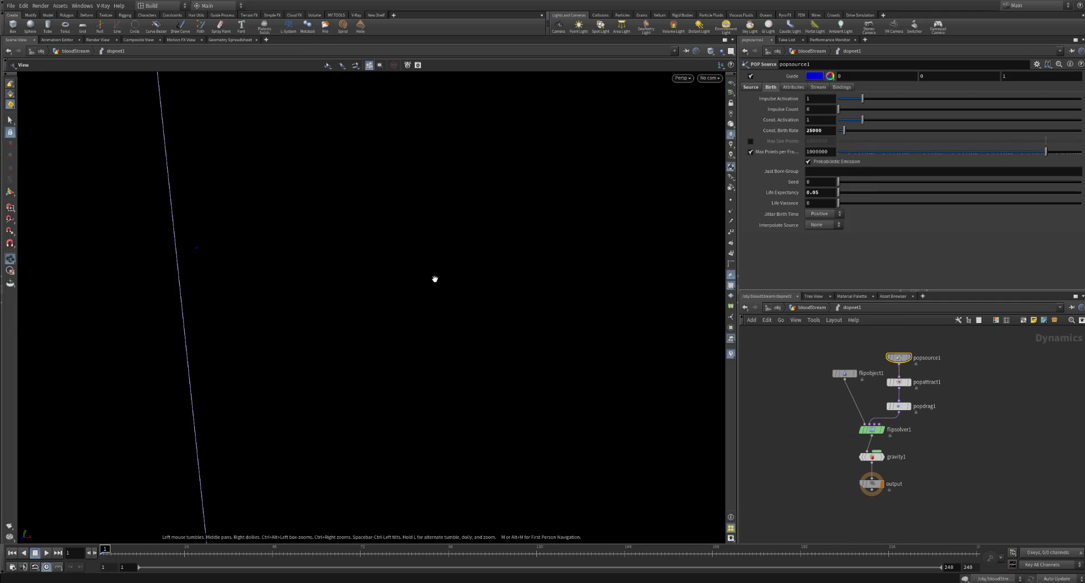
right_click_drag(460, 293, 331, 316)
left_click_drag(331, 316, 373, 301)
middle_click_drag(373, 301, 434, 262)
key("Up")
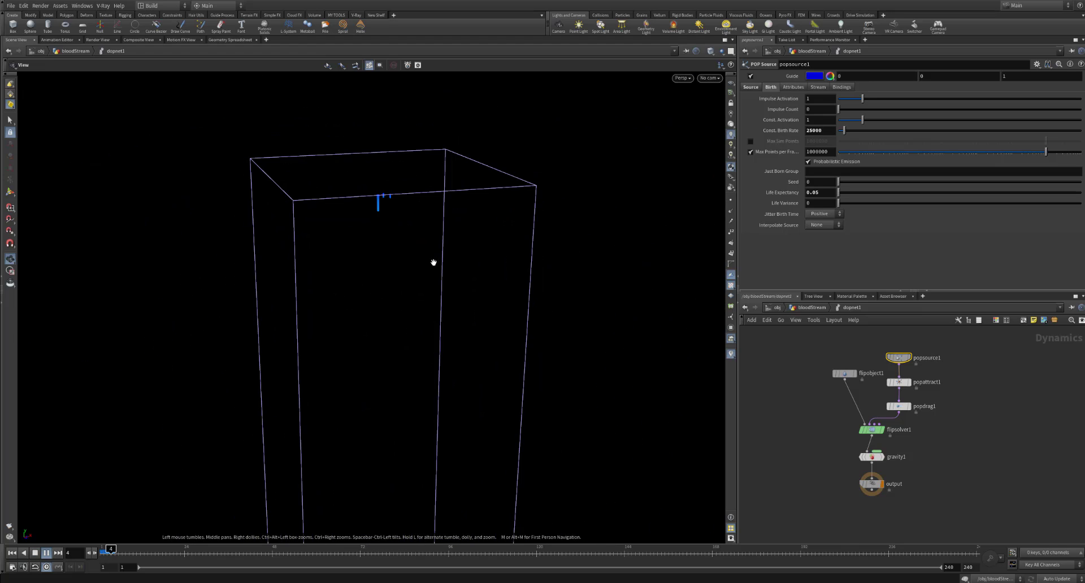
key("Up")
left_click_drag(431, 267, 414, 170)
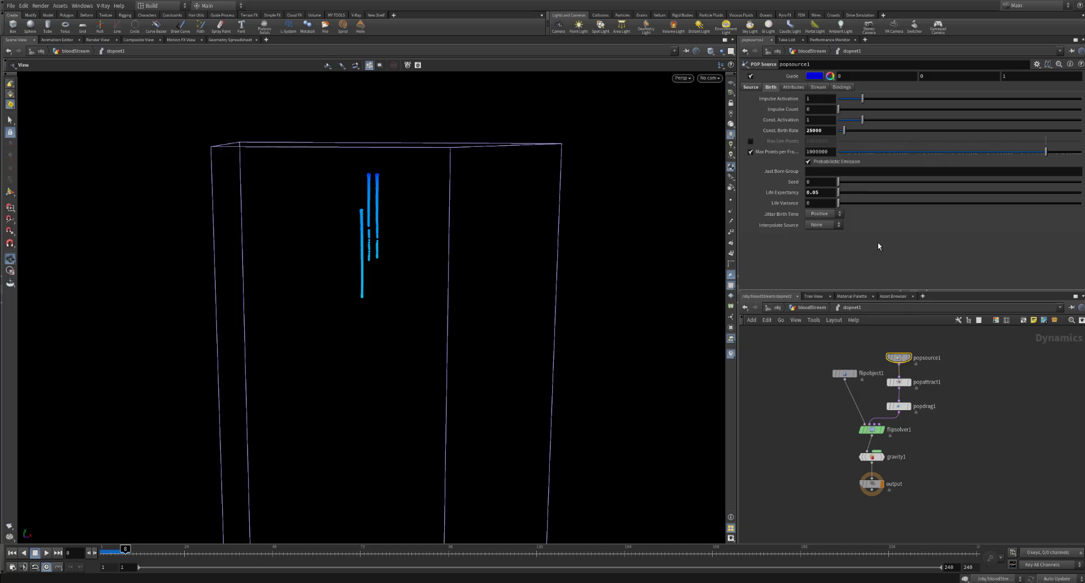
Examine popsource1's constant birth rate and its source settings
left_click(810, 131)
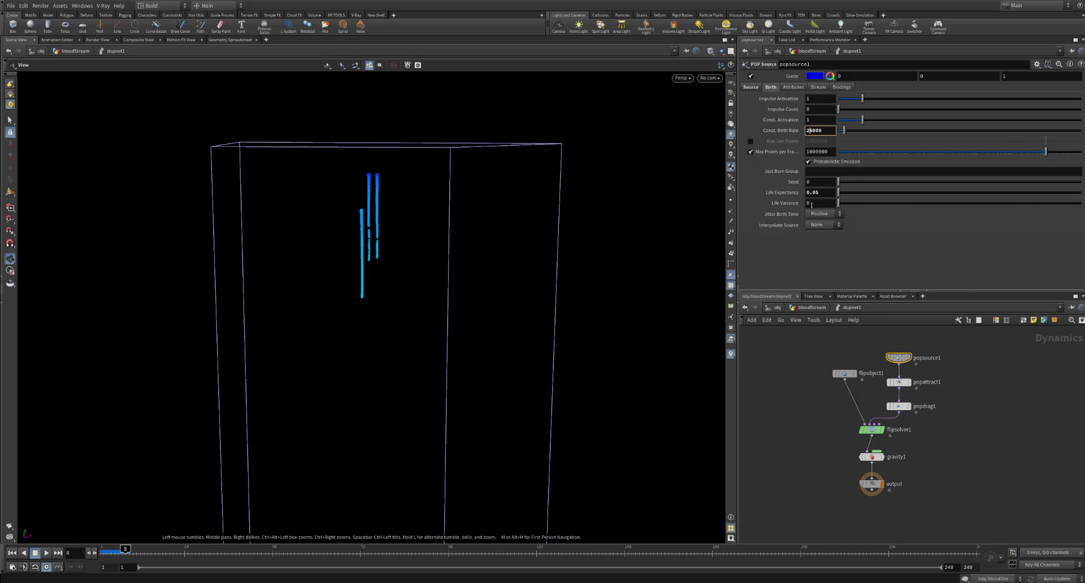
left_click(751, 88)
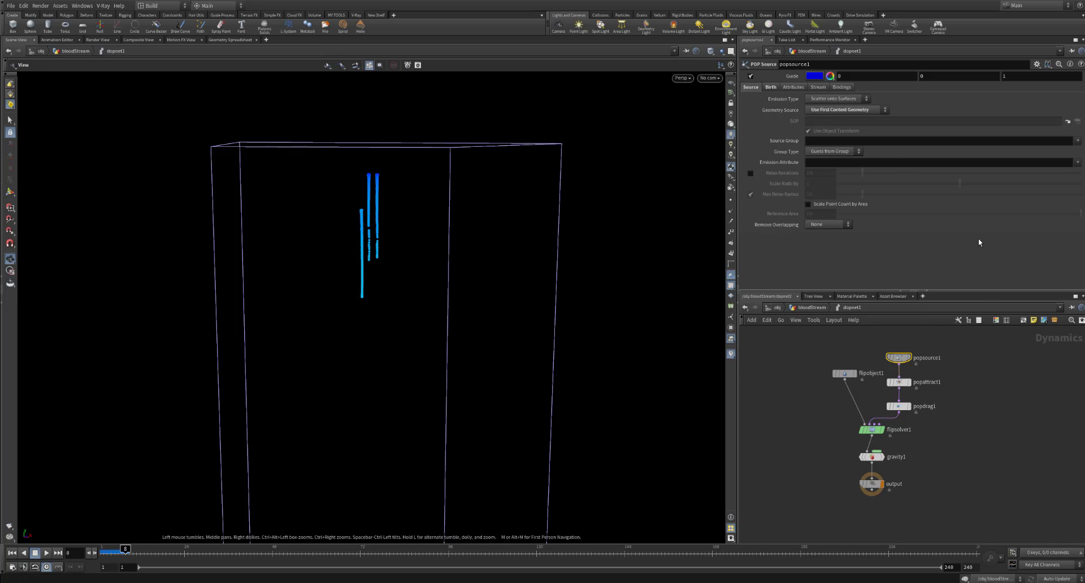
scroll(953, 421, "up", 3)
Show popattract1's force settings, view the streams up close, and examine its attraction type and geometry source
left_click(925, 381)
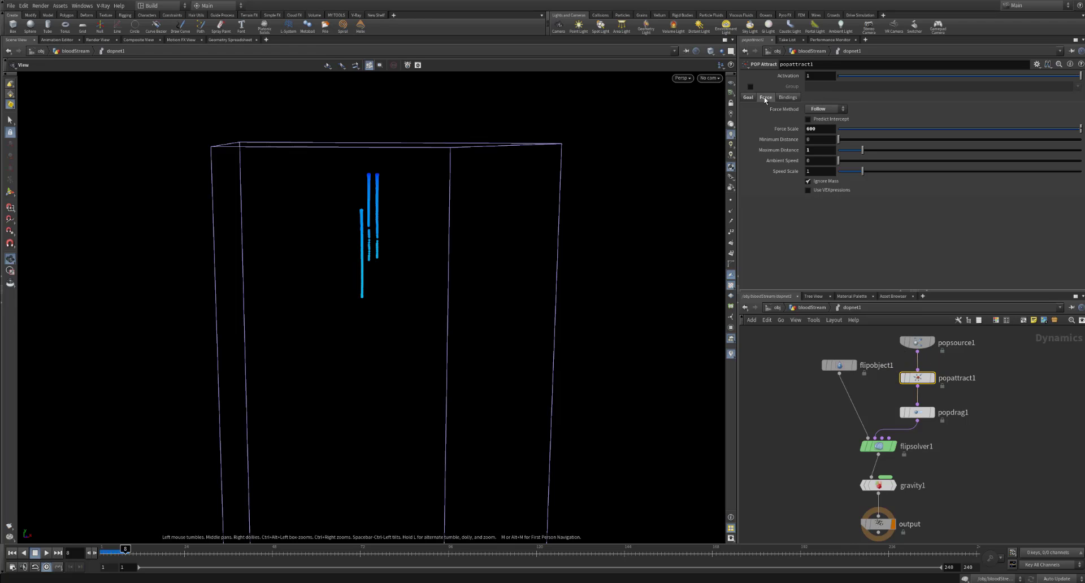
scroll(368, 164, "up", 5)
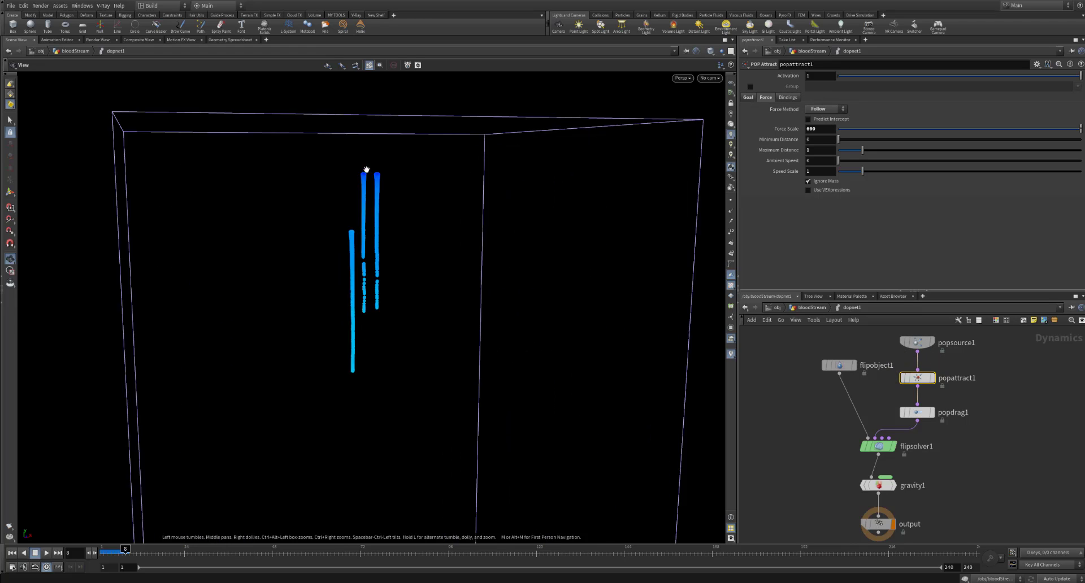
scroll(365, 162, "up", 5)
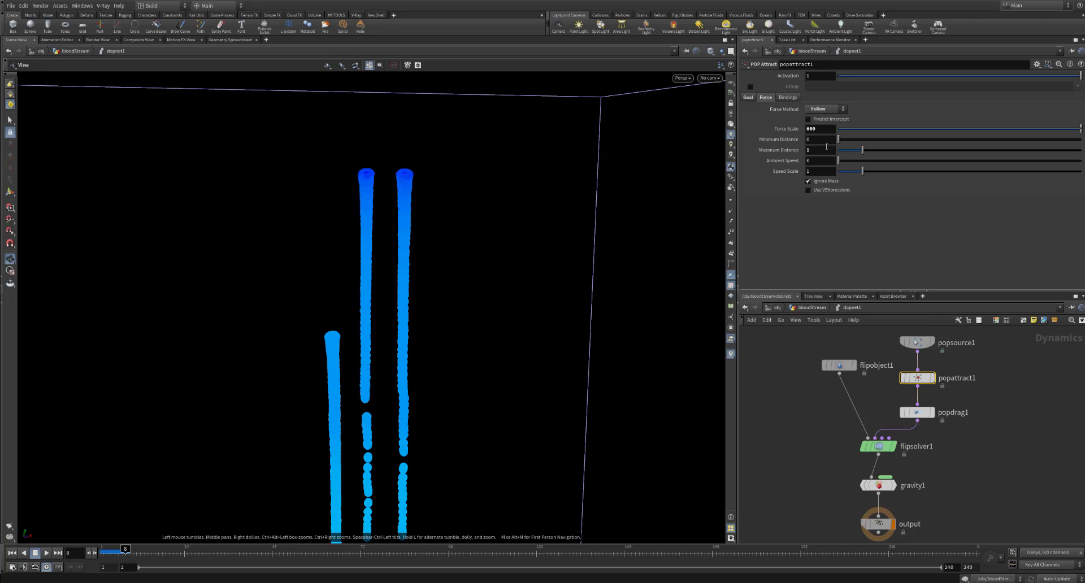
left_click(748, 97)
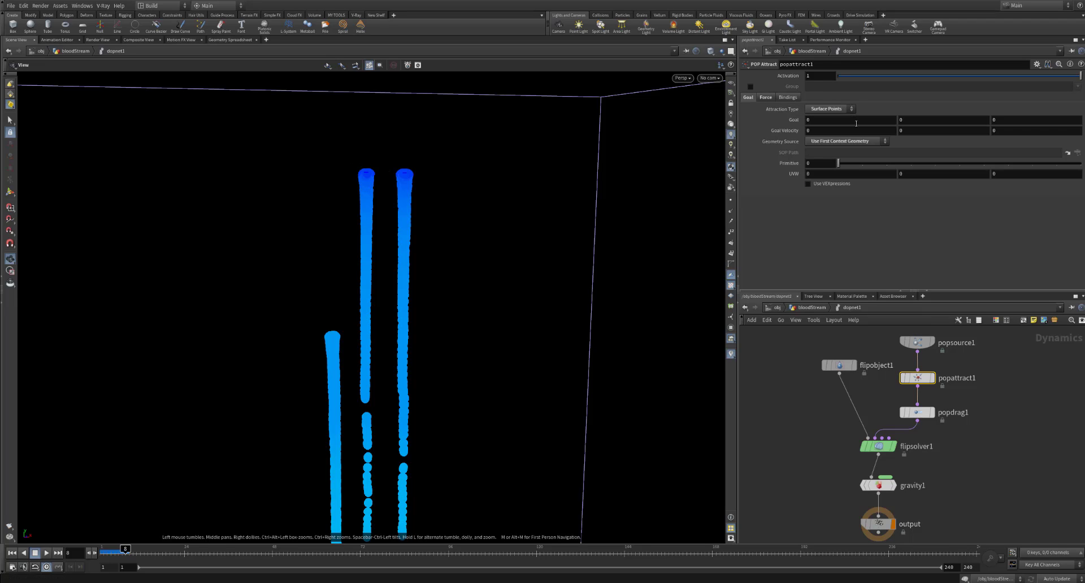
left_click(819, 111)
left_click(827, 142)
Check the nodes feeding dopnet1 in bloodStream, then go back inside and examine popattract1's Force Scale
left_click(805, 309)
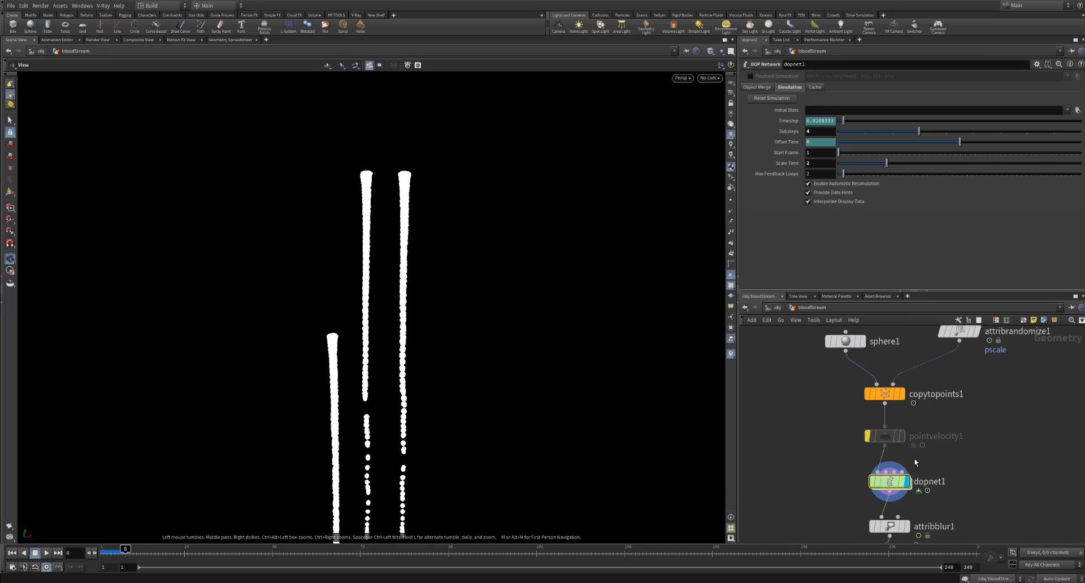
double_click(878, 422)
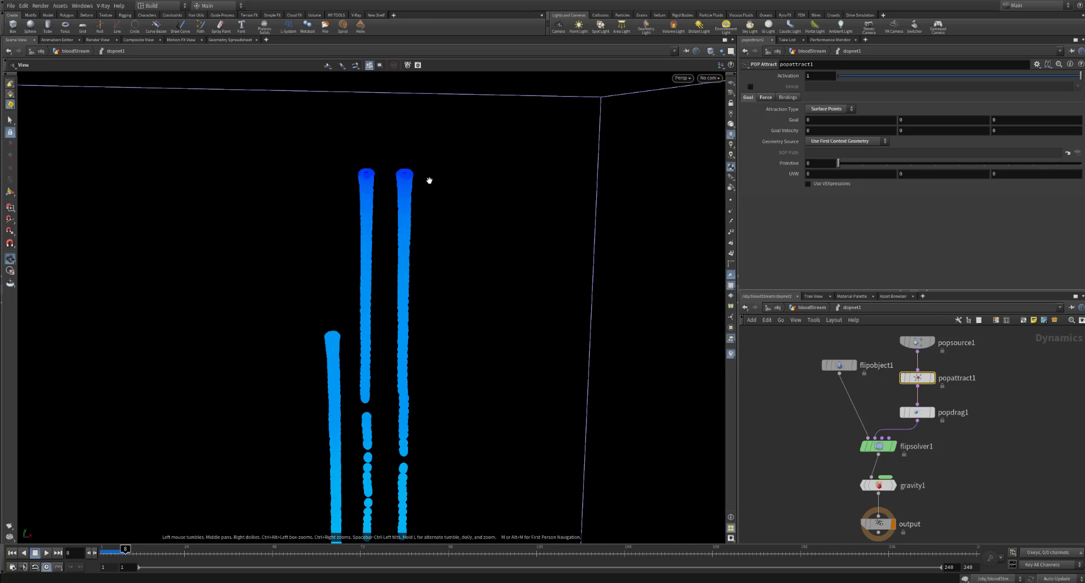
left_click(769, 98)
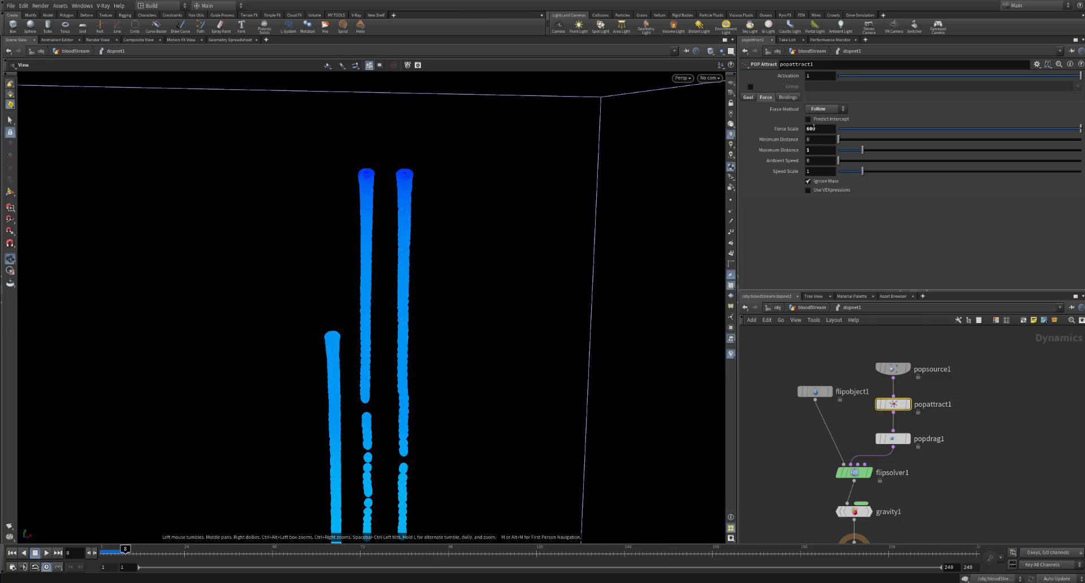
left_click_drag(822, 130, 787, 129)
left_click(821, 132)
Select popdrag1, examine its Air Resistance, and look along the lower part of the streams
scroll(964, 514, "down", 2)
middle_click_drag(958, 487, 925, 427)
scroll(914, 411, "up", 1)
left_click(884, 398)
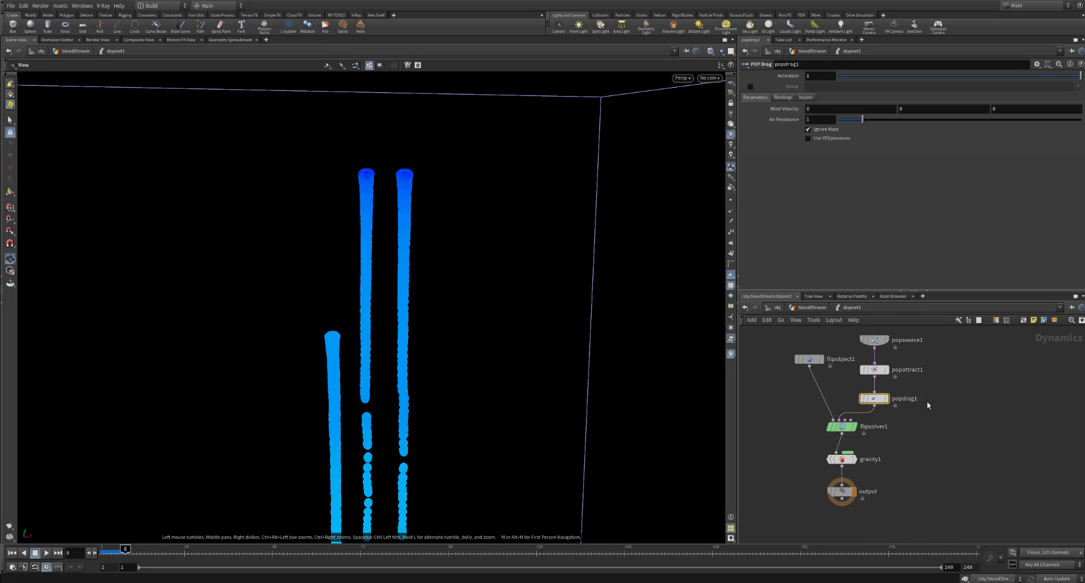
double_click(827, 120)
scroll(399, 400, "down", 2)
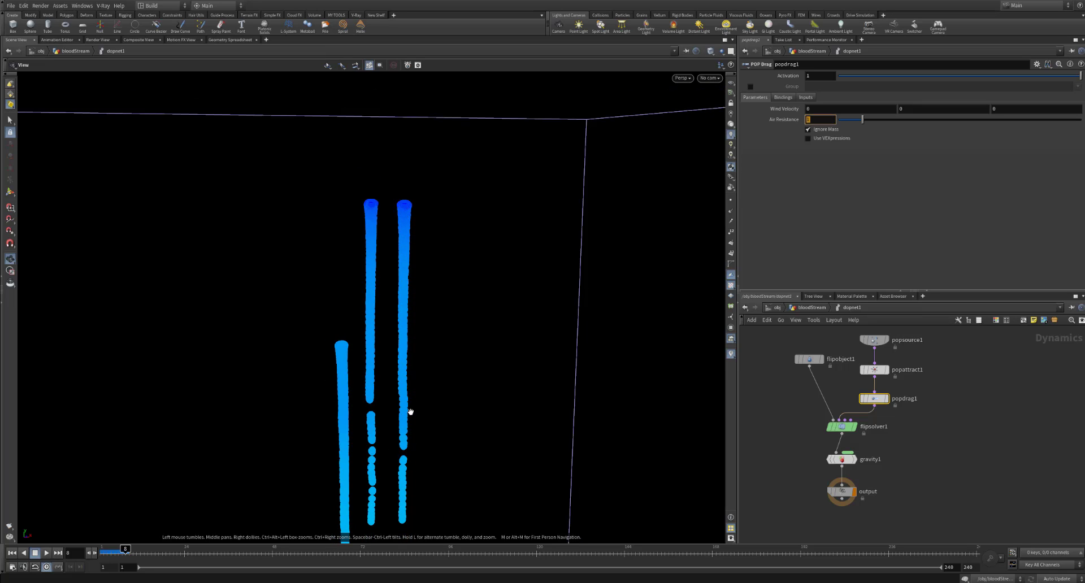
left_click_drag(438, 469, 422, 397)
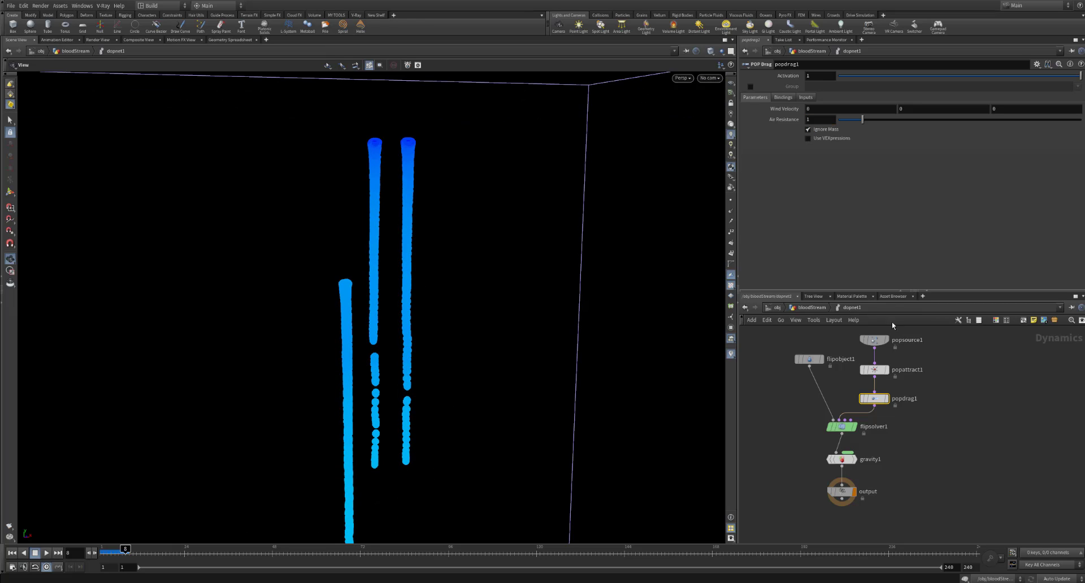
Select flipobject1 and examine its Particle Separation and initial data settings
middle_click_drag(953, 466, 886, 461)
scroll(882, 420, "down", 2)
scroll(835, 342, "up", 2)
left_click(809, 355)
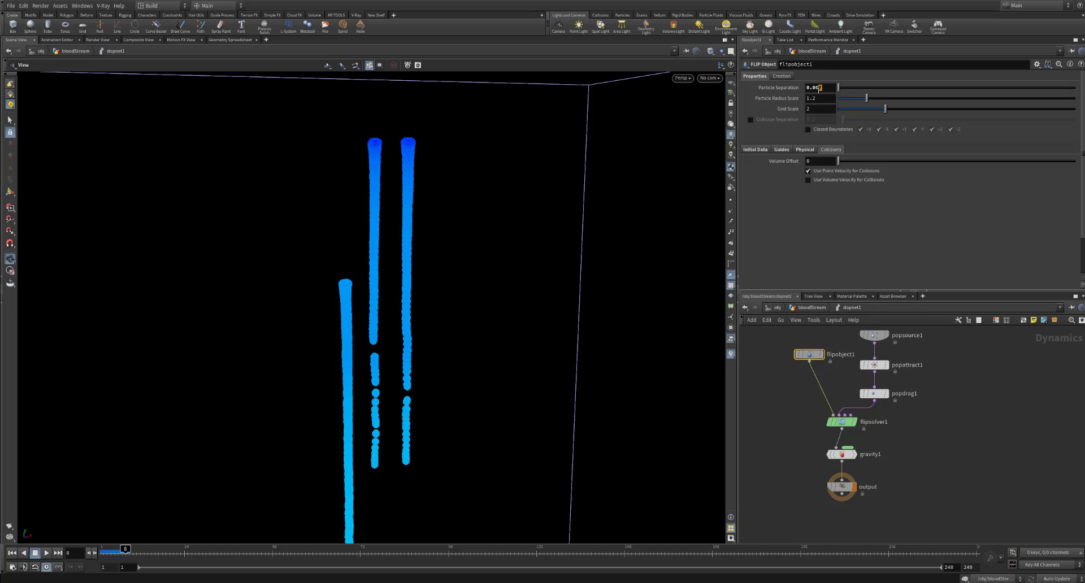
left_click(755, 149)
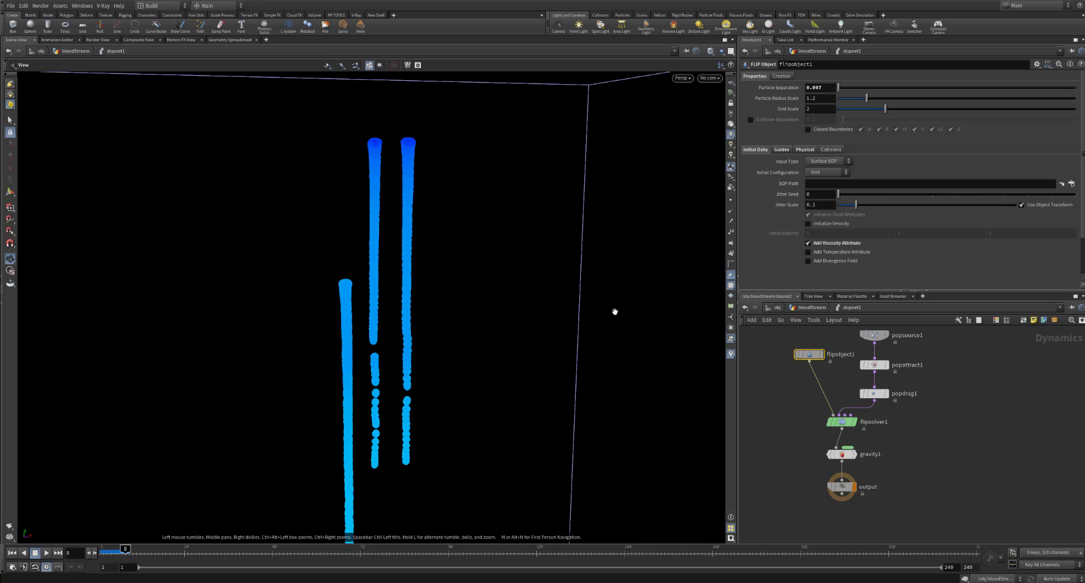
Examine flipobject1's particle guide settings, keeping the visualization as Particles, and look at the streams in the viewport
left_click(781, 150)
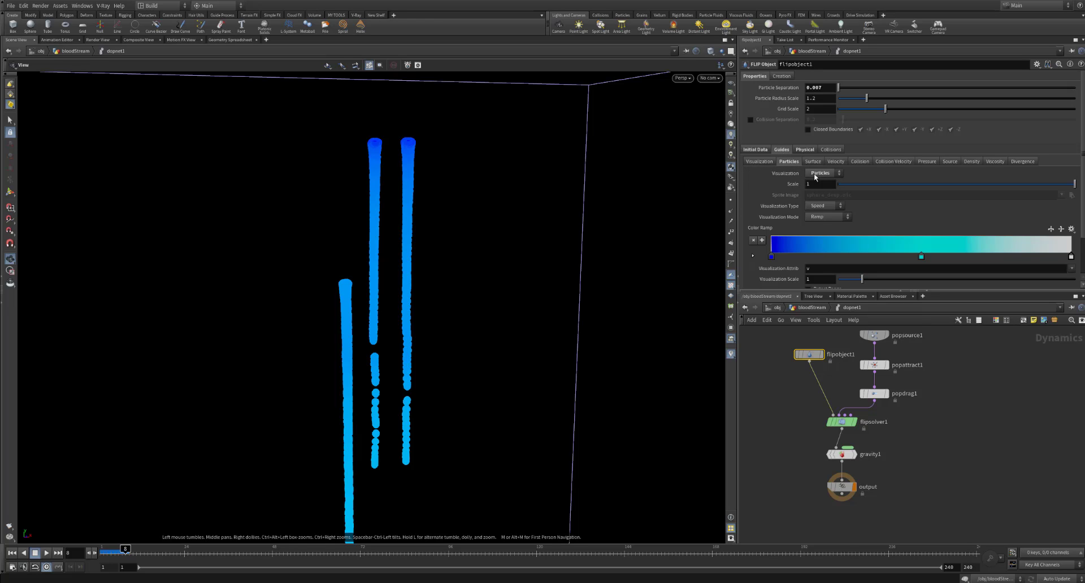
left_click(823, 173)
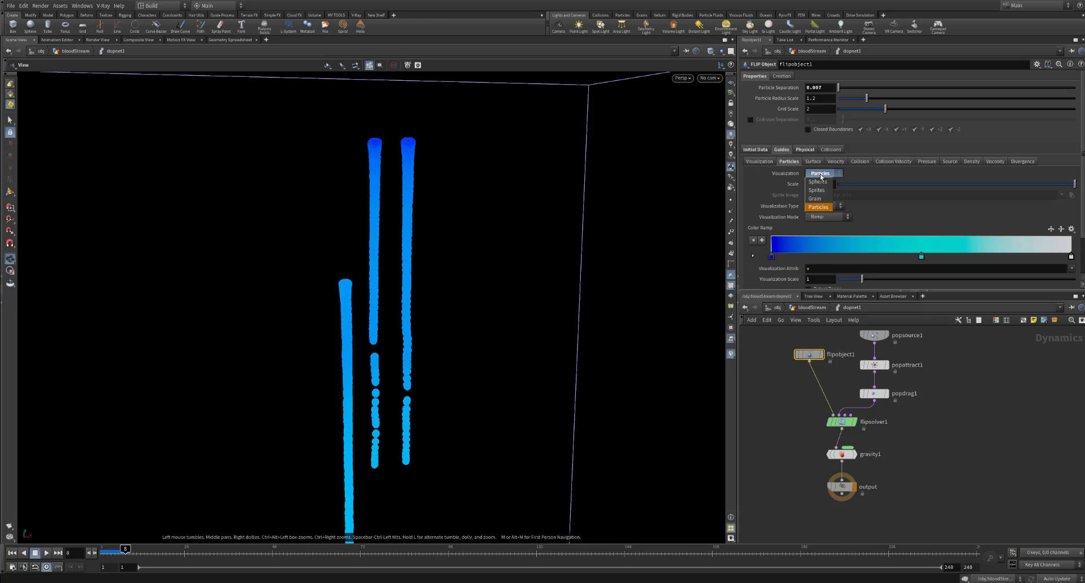
left_click(828, 206)
scroll(491, 450, "down", 8)
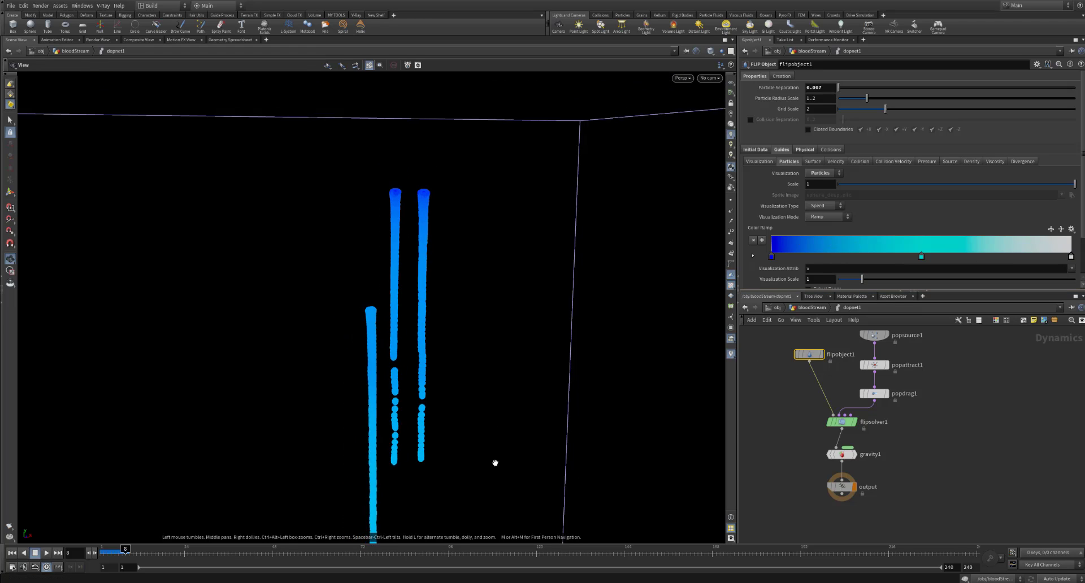
middle_click_drag(477, 432, 436, 305)
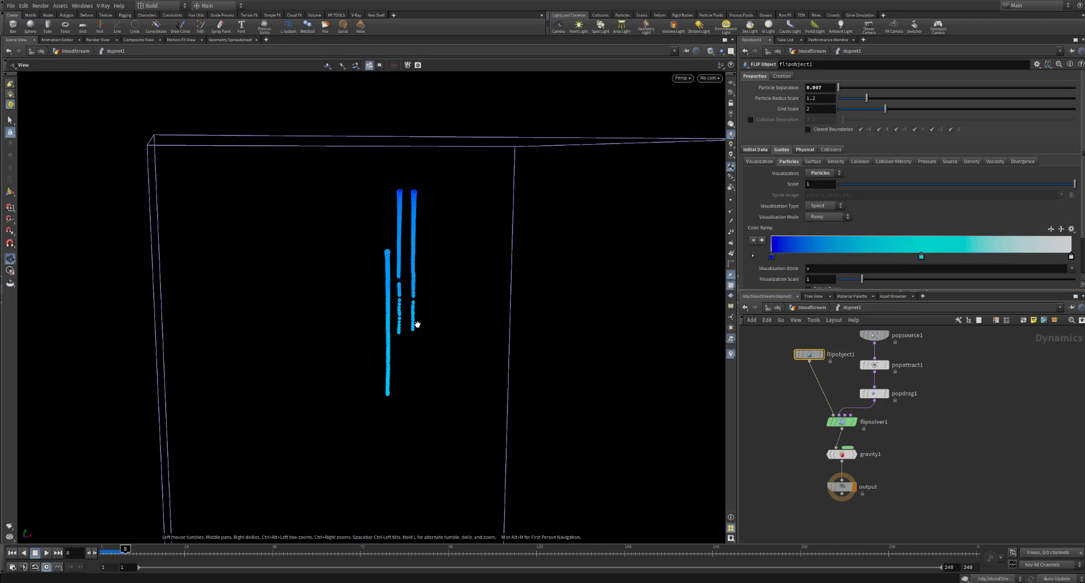
scroll(445, 170, "up", 4)
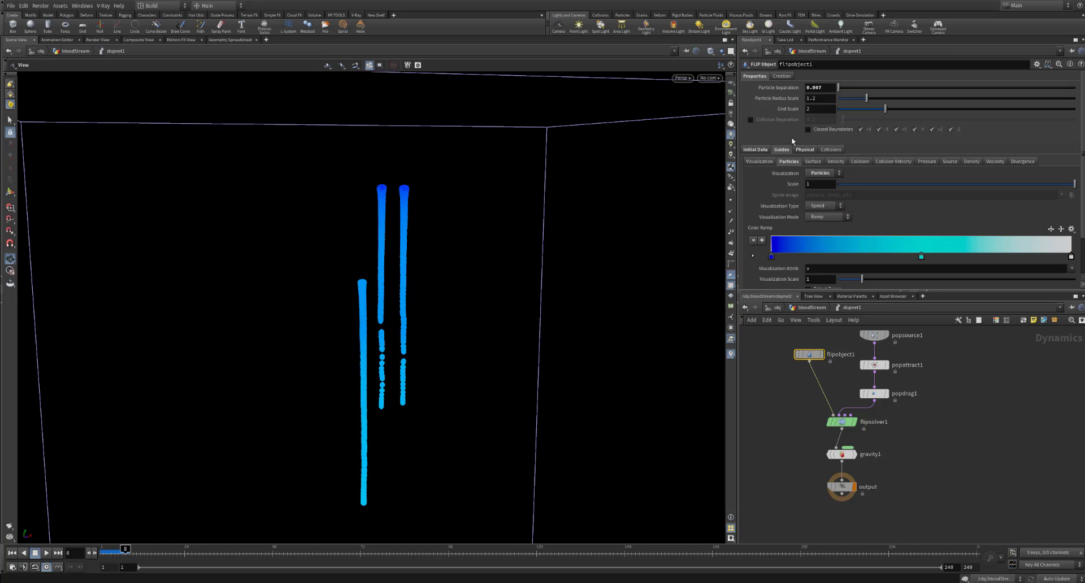
Show flipobject1's physical settings and examine its Viscosity value
left_click(804, 150)
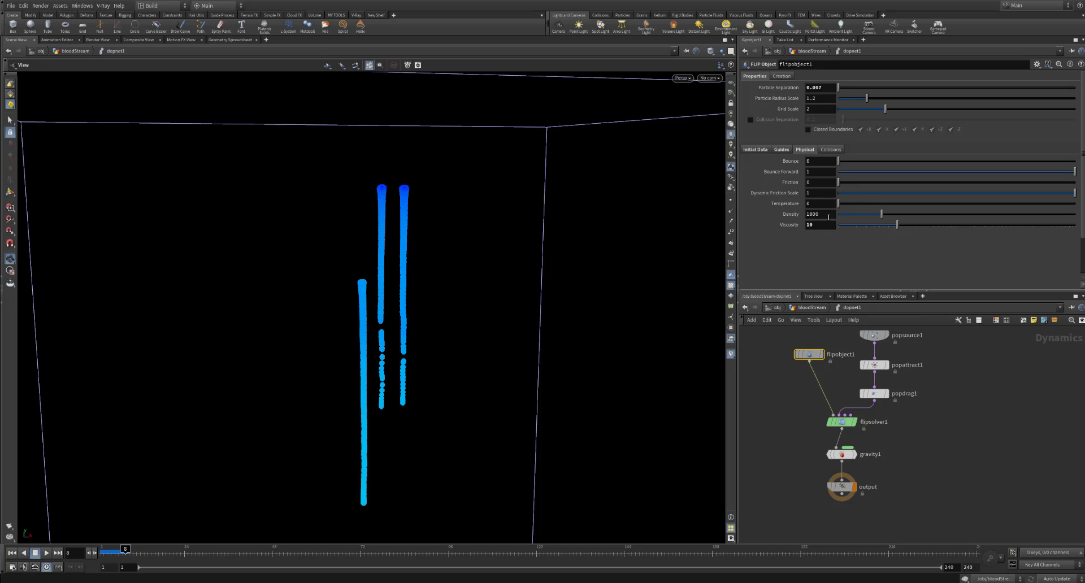
left_click_drag(820, 225, 803, 225)
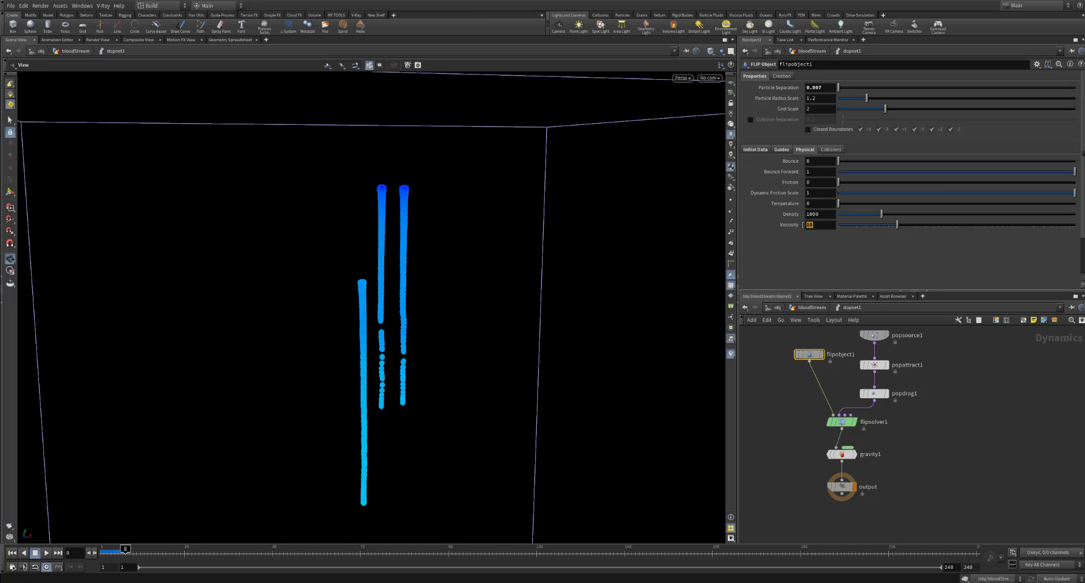
left_click(832, 244)
left_click(812, 226)
left_click_drag(812, 226, 803, 226)
left_click(828, 227)
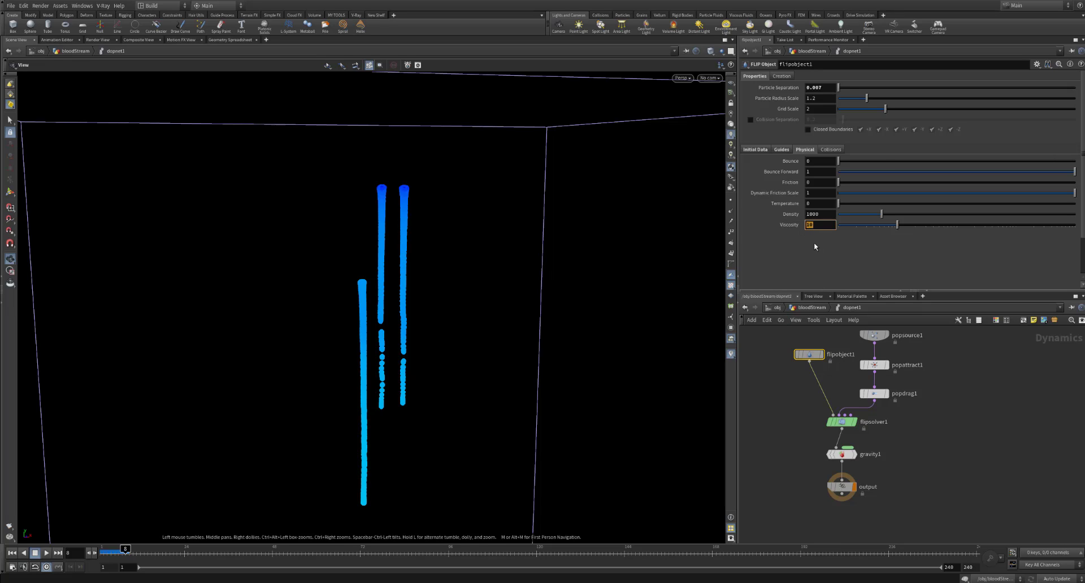
Select flipsolver1 and examine the Viscosity options of its volume motion settings
middle_click_drag(846, 431, 850, 406)
left_click(847, 396)
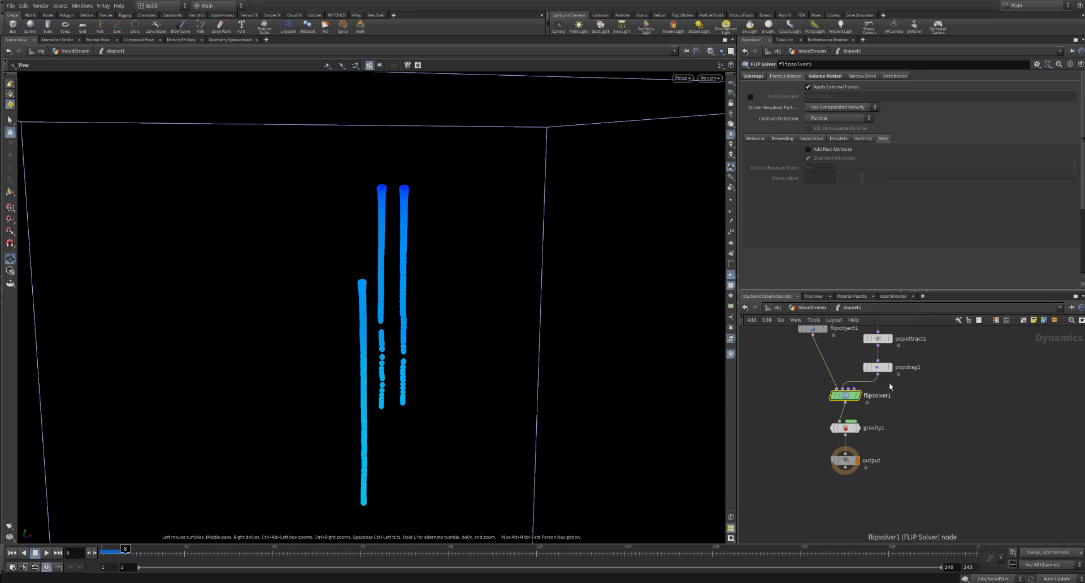
left_click(825, 76)
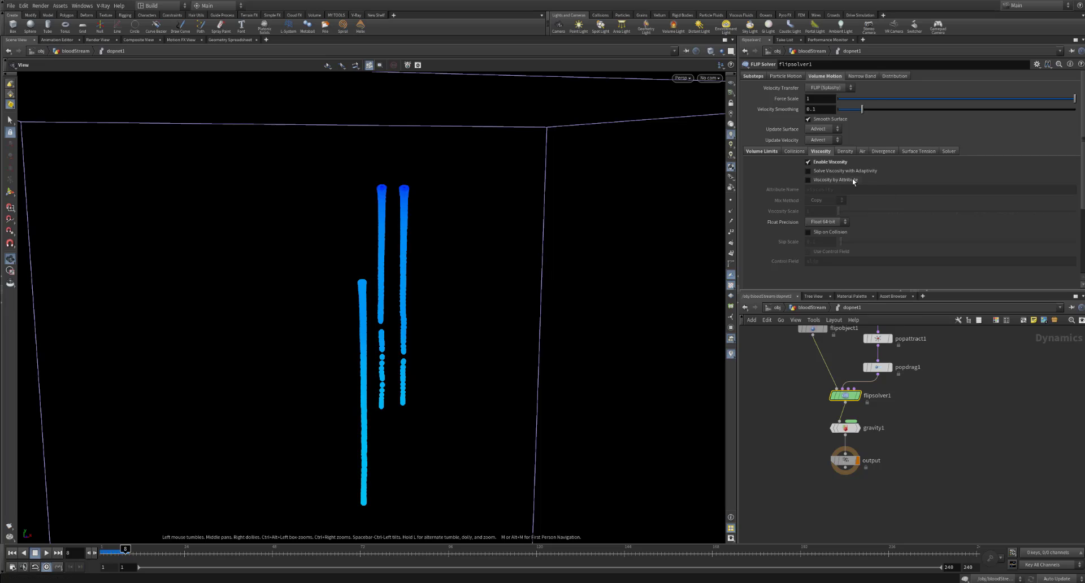
middle_click_drag(923, 414, 942, 449)
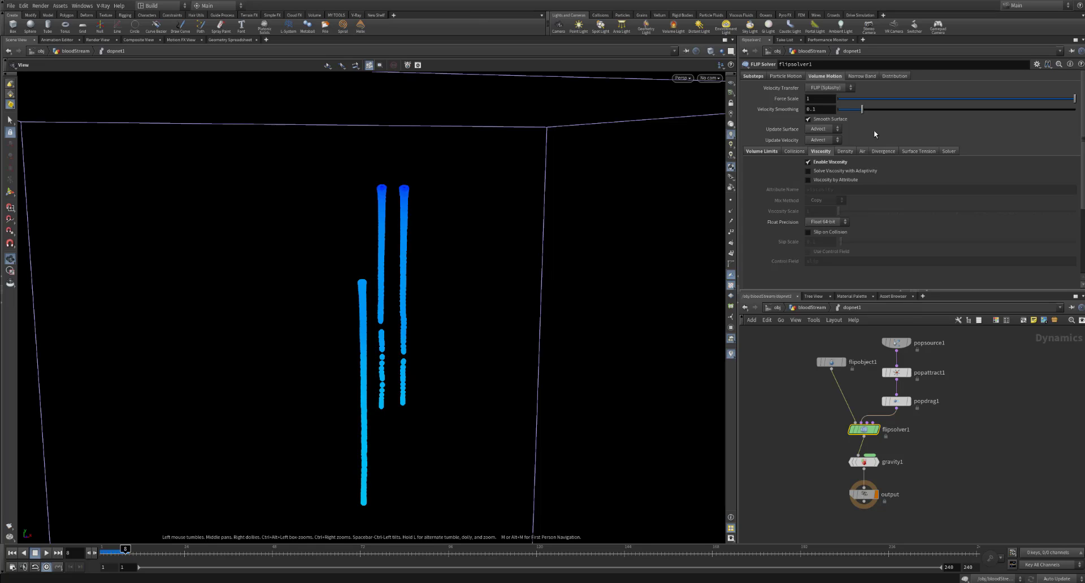
Show flipsolver1's volume limits and bring the whole limit box into view
left_click(769, 152)
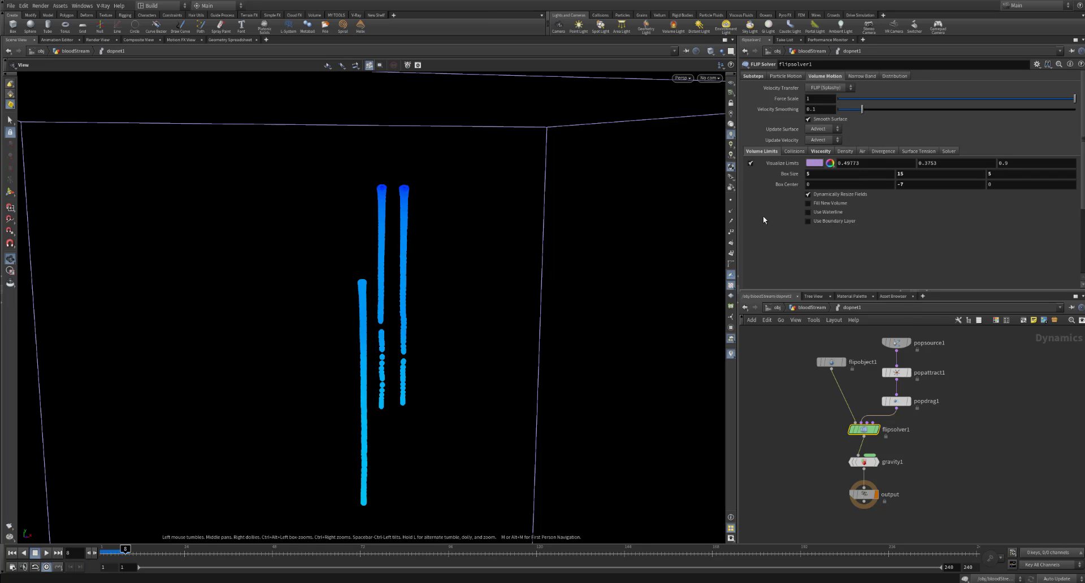
scroll(538, 419, "down", 8)
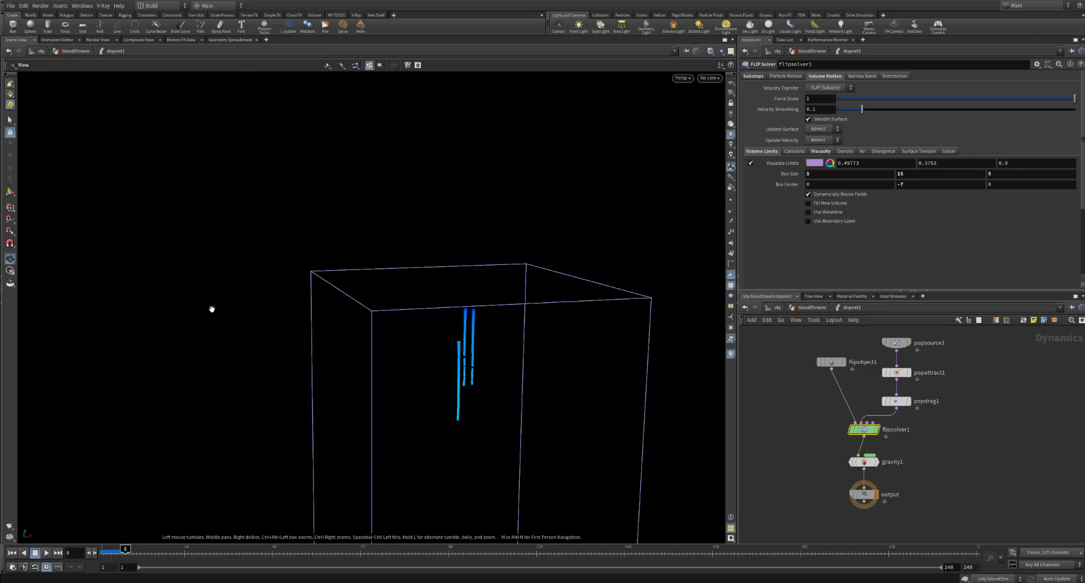
middle_click_drag(319, 338, 347, 191)
left_click_drag(346, 191, 366, 247)
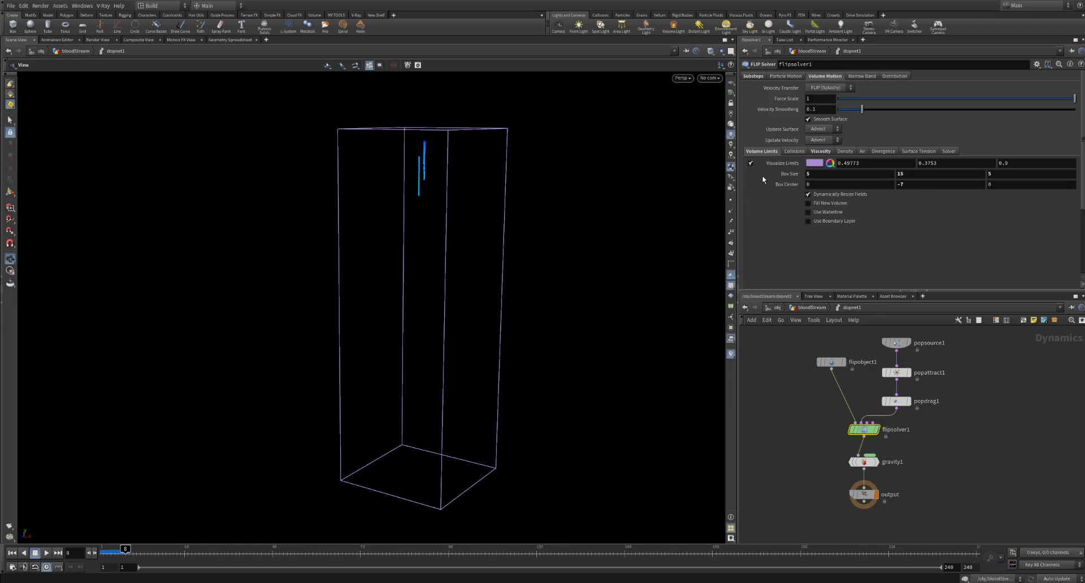
Shorten flipsolver1's limit box from its lower end to a height of about 8.65, centred vertically at about -3.82
key("Return")
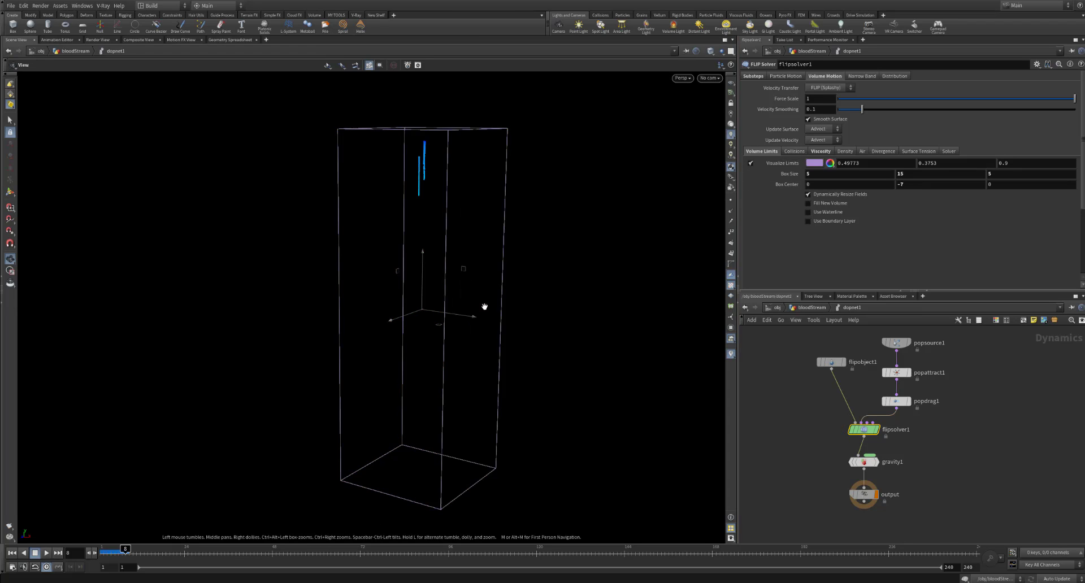
mouse_move(480, 298)
left_mouse_down()
mouse_move(570, 297)
mouse_move(359, 327)
left_mouse_up()
key("Escape")
mouse_move(357, 175)
left_mouse_down()
mouse_move(482, 278)
mouse_move(552, 288)
mouse_move(422, 225)
mouse_move(372, 256)
mouse_move(448, 242)
mouse_move(453, 220)
mouse_move(521, 254)
mouse_move(463, 315)
mouse_move(569, 322)
mouse_move(490, 344)
mouse_move(494, 300)
mouse_move(555, 327)
mouse_move(567, 288)
left_mouse_up()
key("Return")
middle_click_drag(418, 489, 431, 462, "alt")
left_click_drag(430, 462, 419, 429)
key("Return")
left_click_drag(387, 347, 388, 316)
left_click_drag(456, 308, 416, 349, "alt")
middle_click_drag(431, 305, 400, 354, "alt")
left_click_drag(400, 355, 433, 344, "alt")
key("Return")
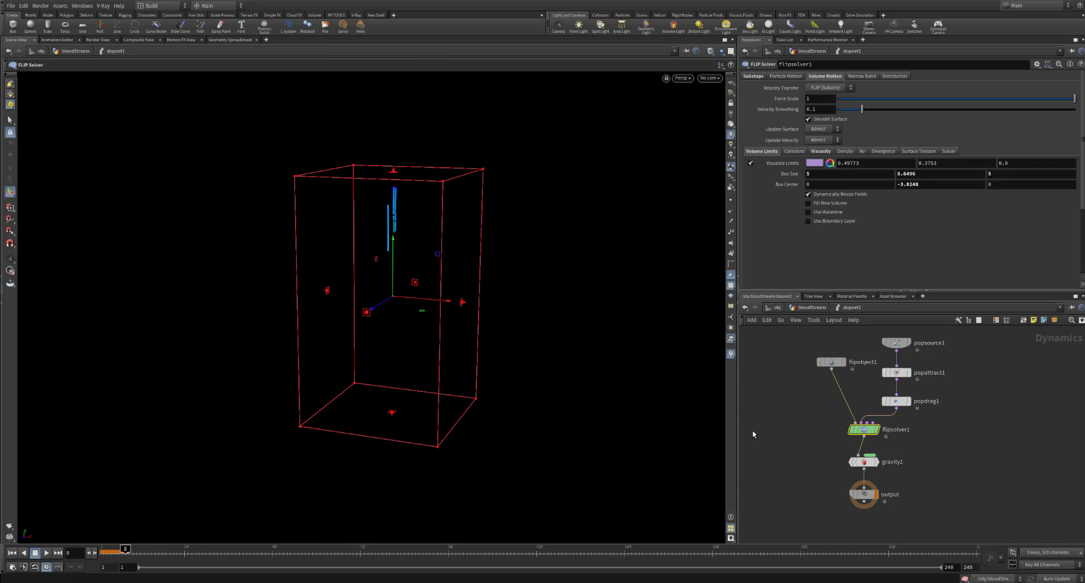
Show flipsolver1's substep settings and examine its Time Scale and Max Substeps values
middle_click_drag(962, 389, 955, 439)
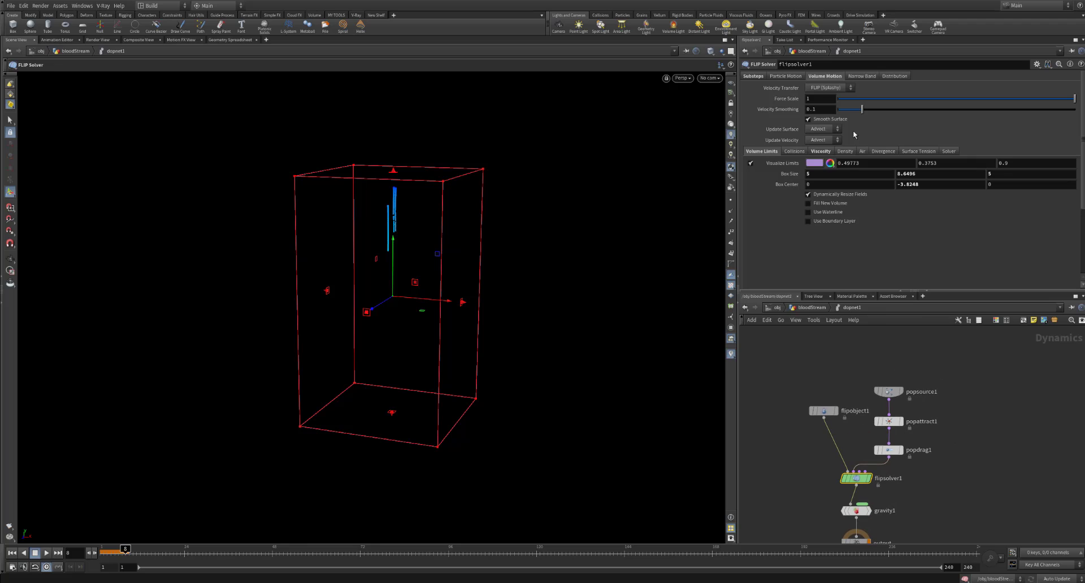
left_click(755, 77)
left_click(753, 77)
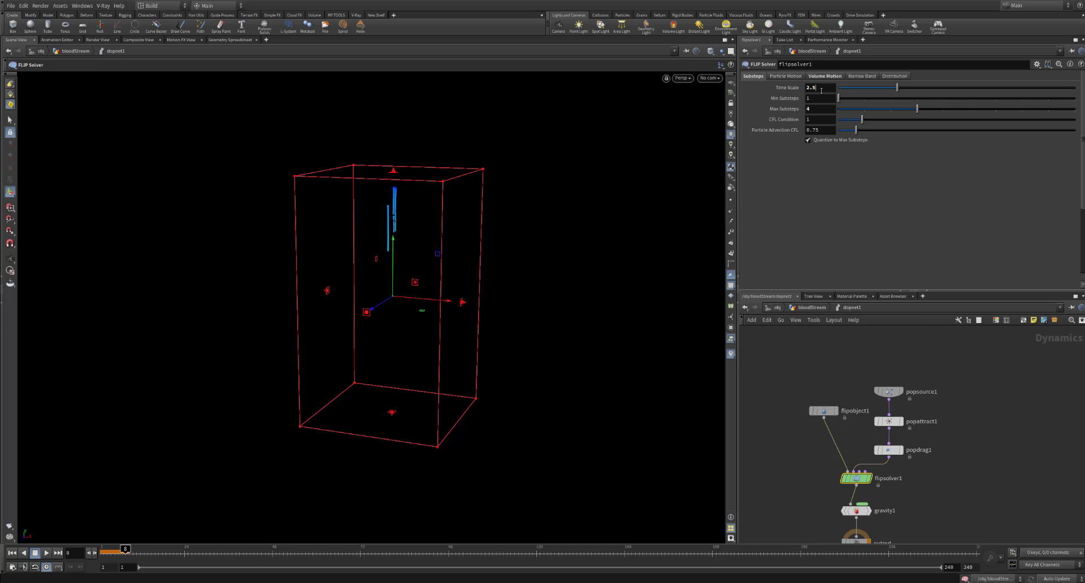
left_click_drag(819, 90, 796, 90)
left_click(827, 87)
left_click_drag(817, 88, 806, 87)
left_click(831, 92)
left_click_drag(819, 90, 799, 87)
left_click(817, 108)
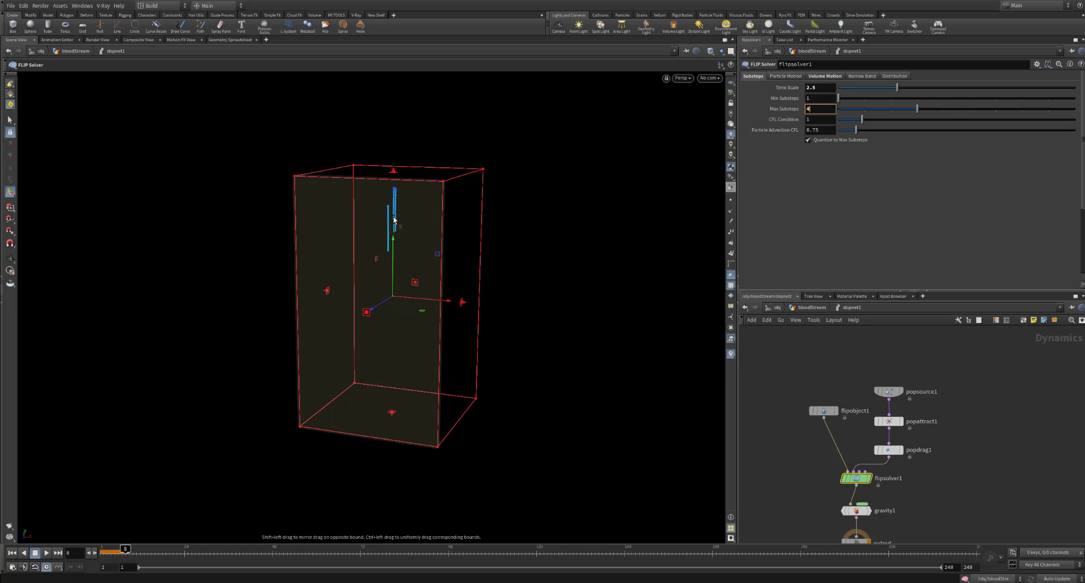
Return to the bloodStream network and look over the nodes that follow dopnet1
middle_click_drag(950, 425, 948, 348)
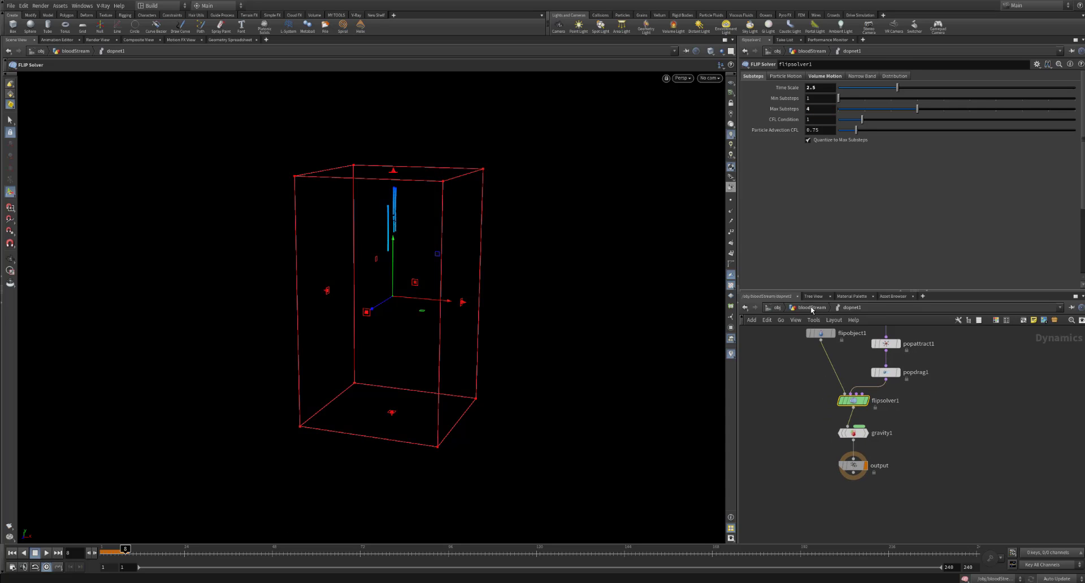
left_click(811, 306)
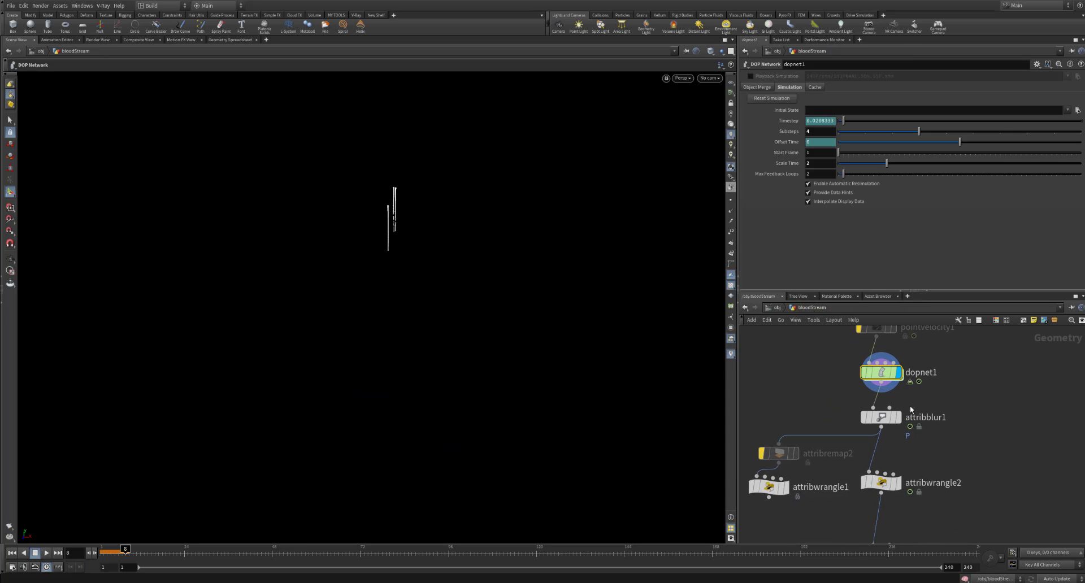
scroll(909, 401, "down", 3)
middle_click_drag(928, 448, 905, 373)
scroll(910, 374, "down", 2)
scroll(915, 375, "up", 2)
left_click_drag(926, 359, 842, 523)
scroll(913, 446, "up", 3)
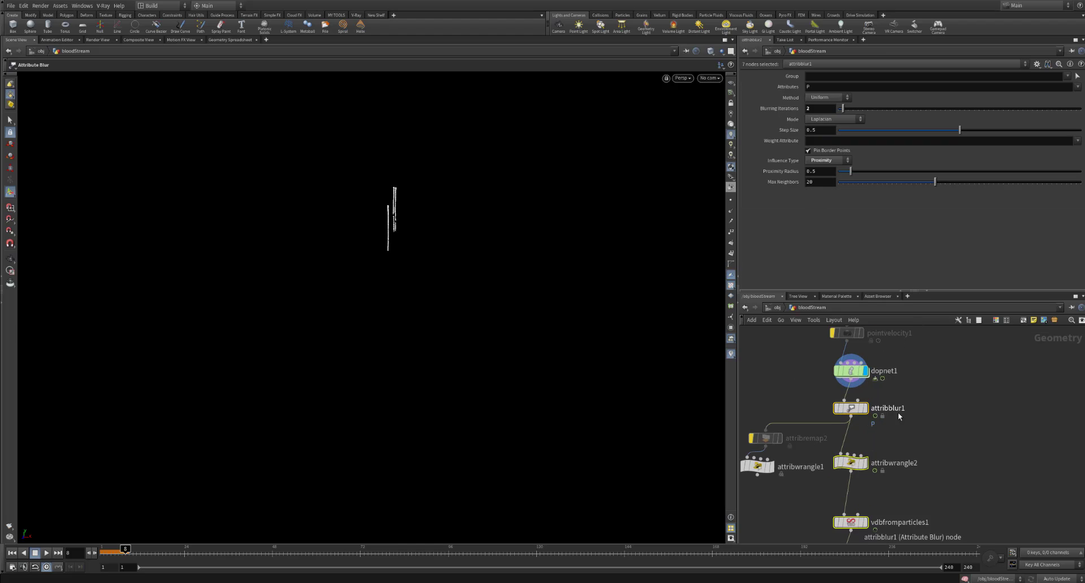
middle_click_drag(902, 417, 970, 415)
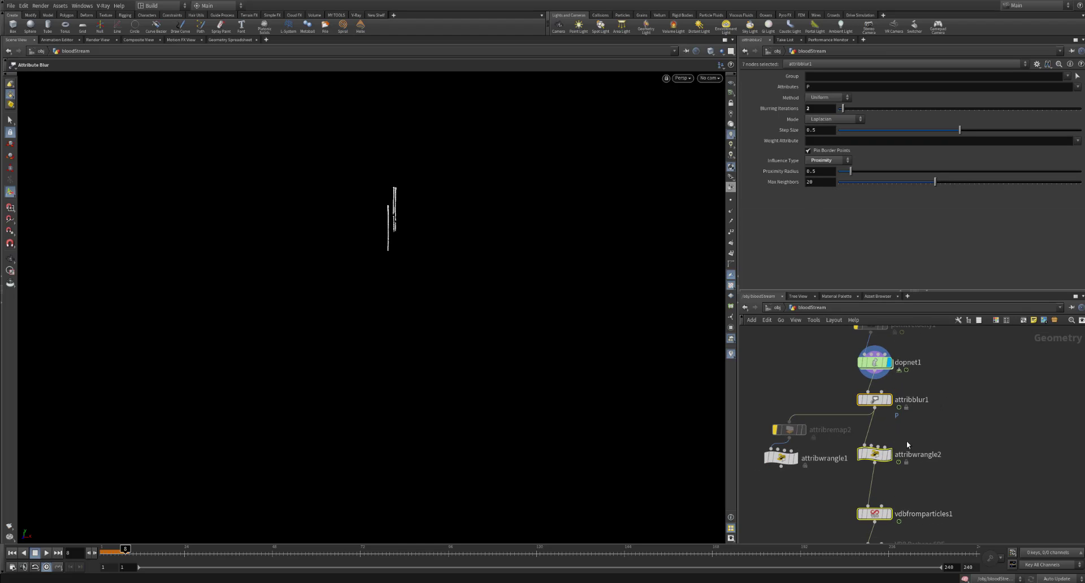
Display the result of attribblur1, select the node and examine which attribute it blurs
key("r")
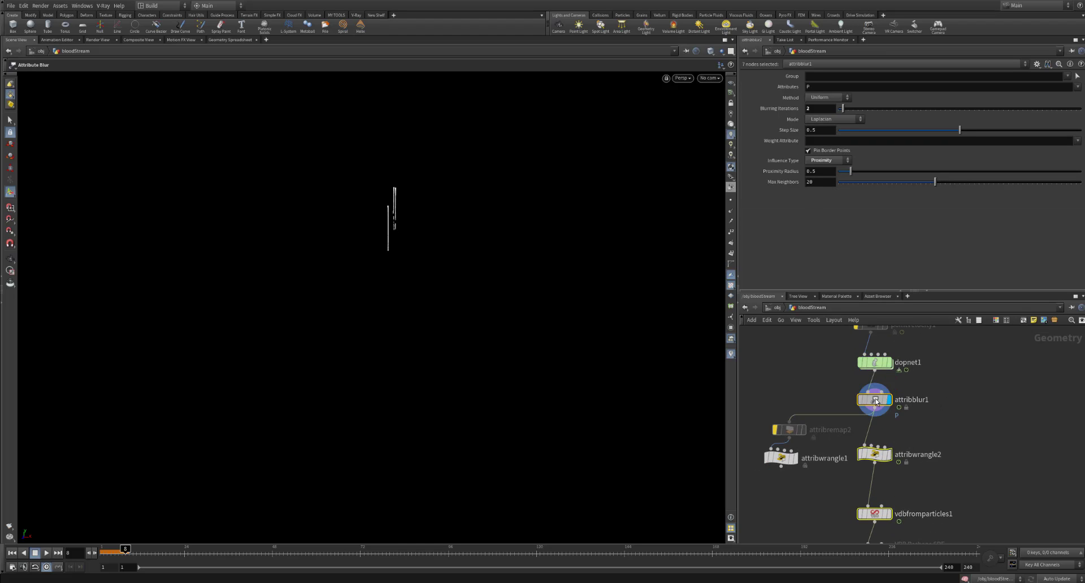
left_click(876, 402)
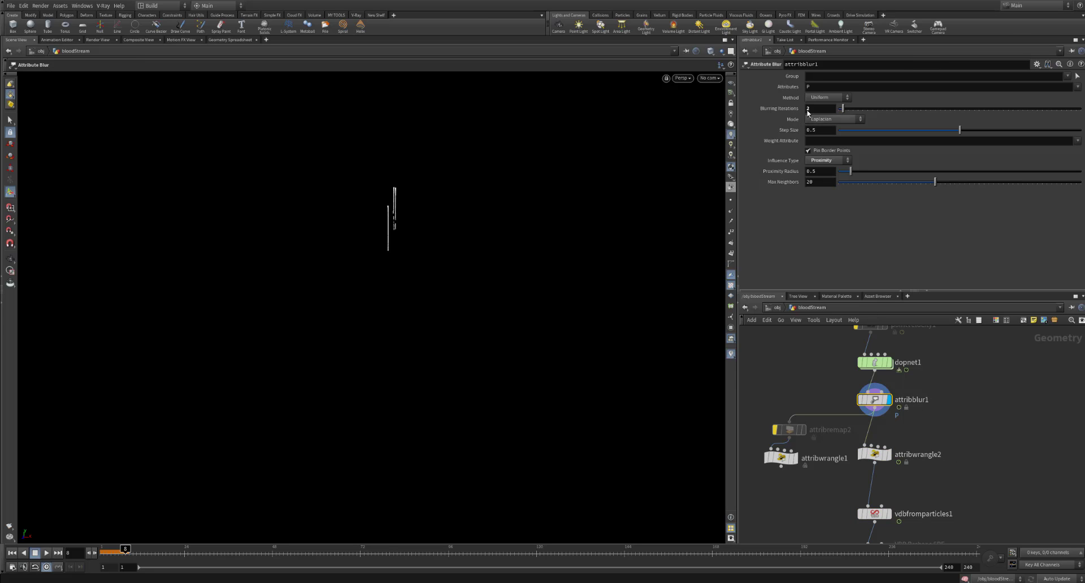
left_click(811, 88)
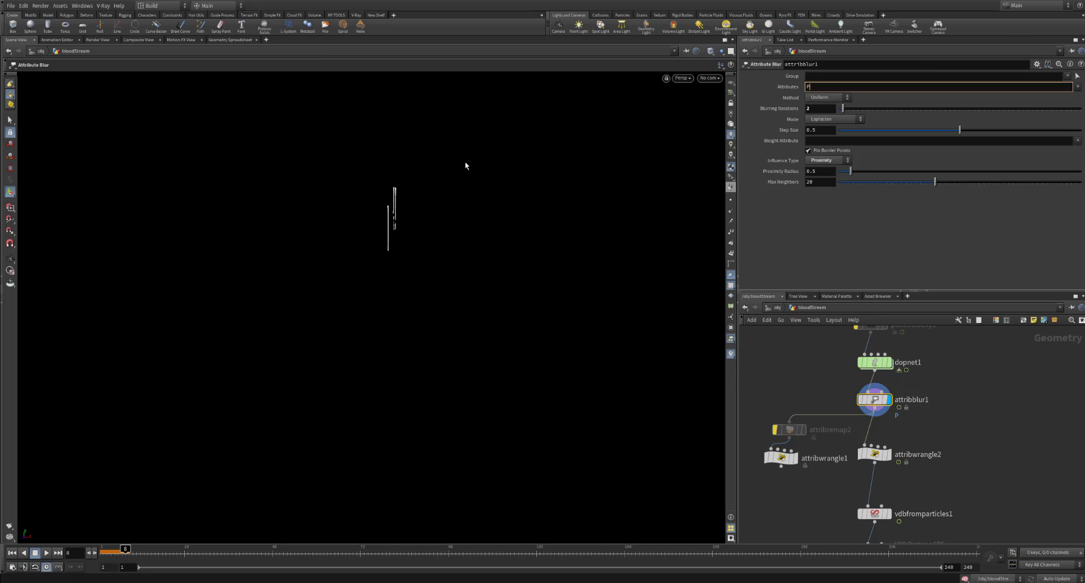
key("Return")
key("Escape")
View the streams up close, try 20 Blurring Iterations on attribblur1, and settle on 4
right_click_drag(382, 192, 598, 300)
middle_click_drag(444, 279, 452, 292)
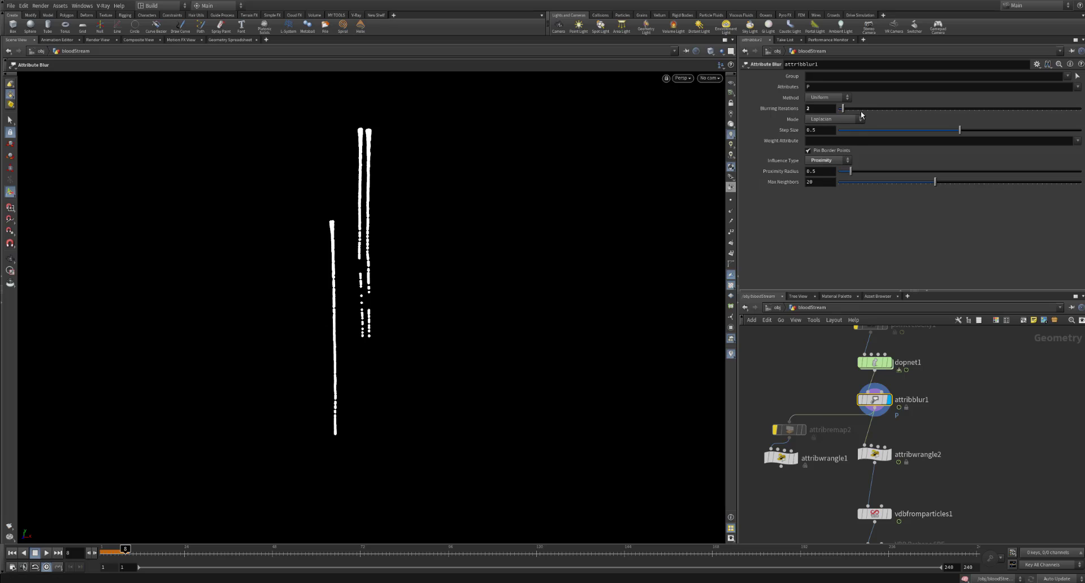
left_click_drag(856, 110, 890, 111)
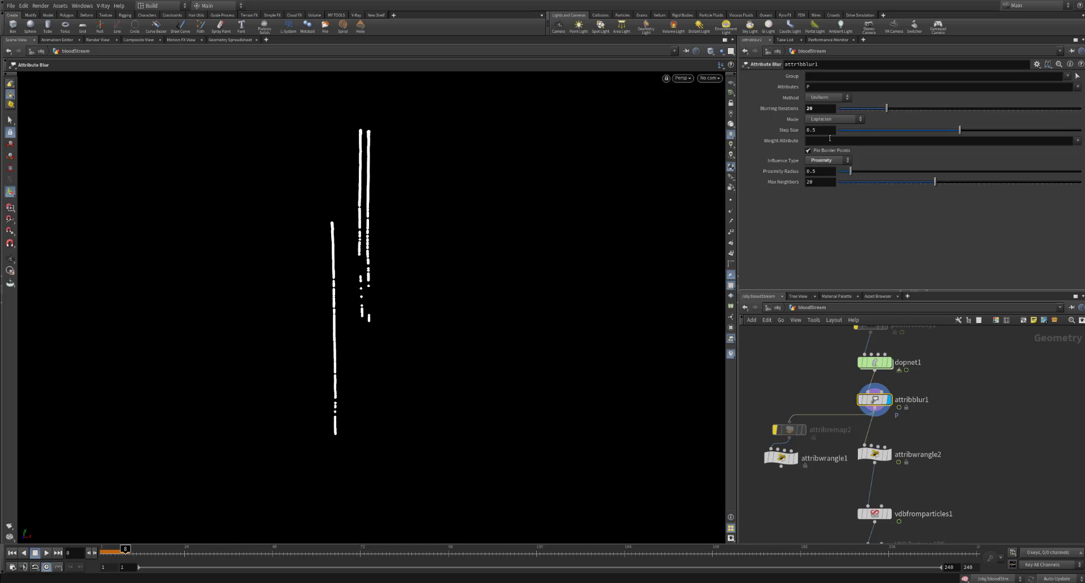
left_click_drag(886, 108, 849, 110)
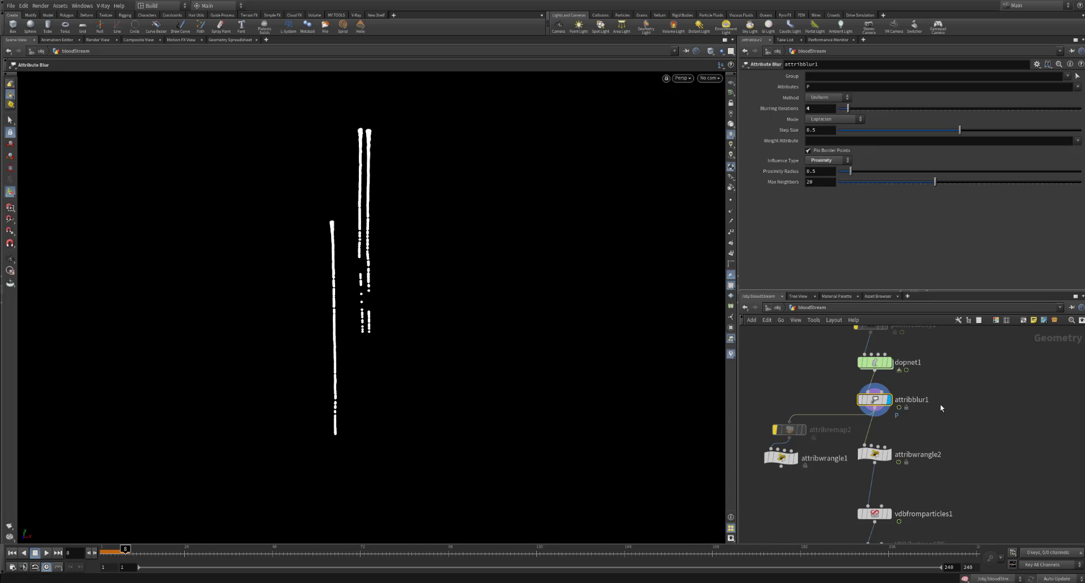
Select attribwrangle2, display its result and examine the @P.y input in its VEXpression
middle_click_drag(955, 425, 955, 365)
left_click(855, 390)
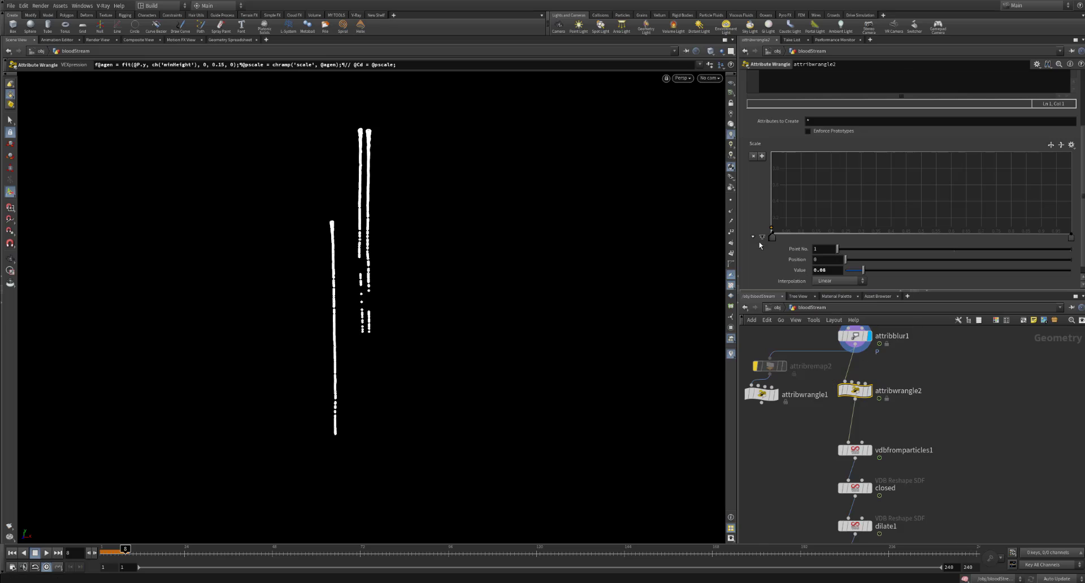
scroll(759, 242, "up", 2)
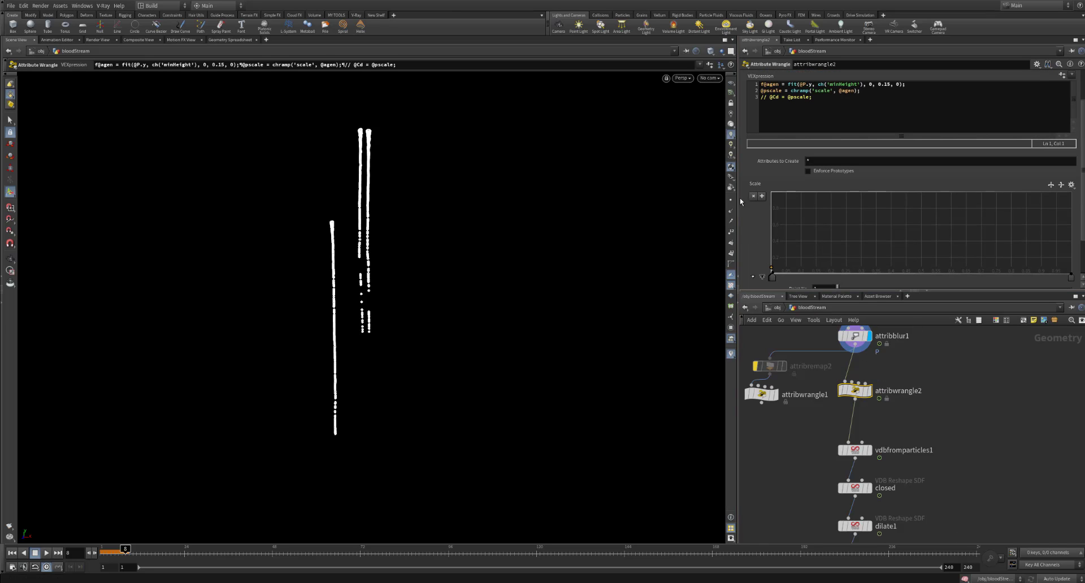
left_click(869, 391)
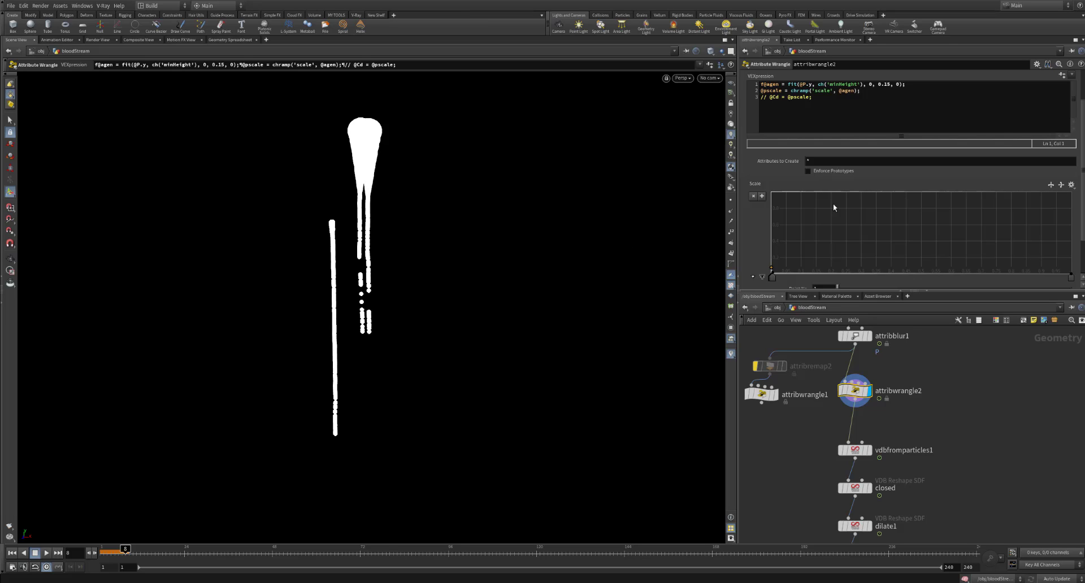
left_click(812, 84)
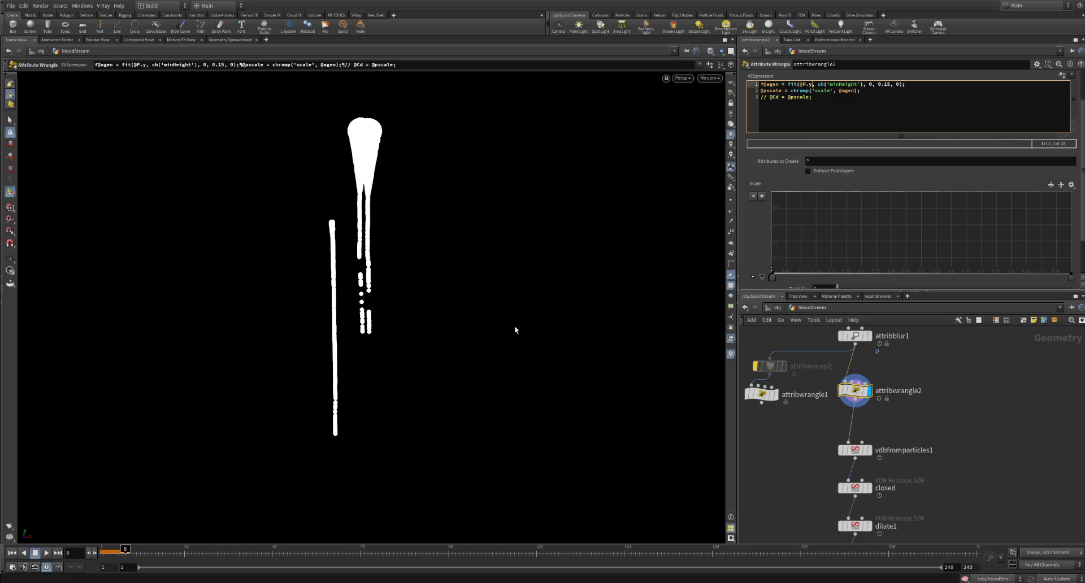
Look at the scaled particle streams from several angles and distances
right_click_drag(550, 278, 535, 296, "alt")
middle_click_drag(535, 296, 332, 203, "alt")
right_click_drag(332, 203, 392, 155, "alt")
middle_click_drag(393, 155, 331, 148, "alt")
left_click_drag(303, 197, 405, 188, "alt")
right_click_drag(405, 189, 416, 225, "alt")
middle_click_drag(417, 225, 450, 211, "alt")
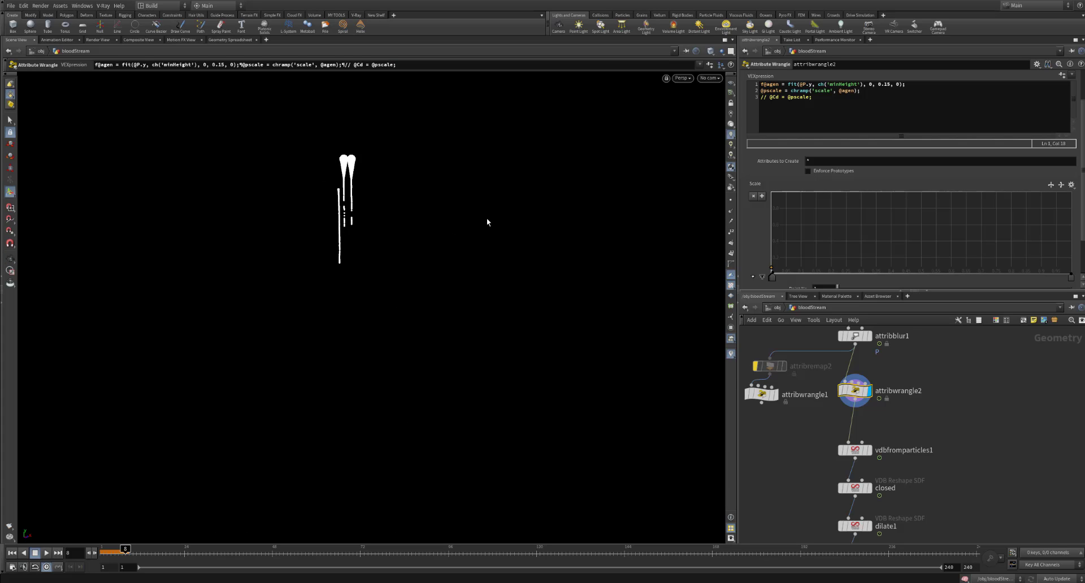
Examine the agen fit line and the pscale ramp line in attribwrangle2's code
left_click(785, 84)
key("Home")
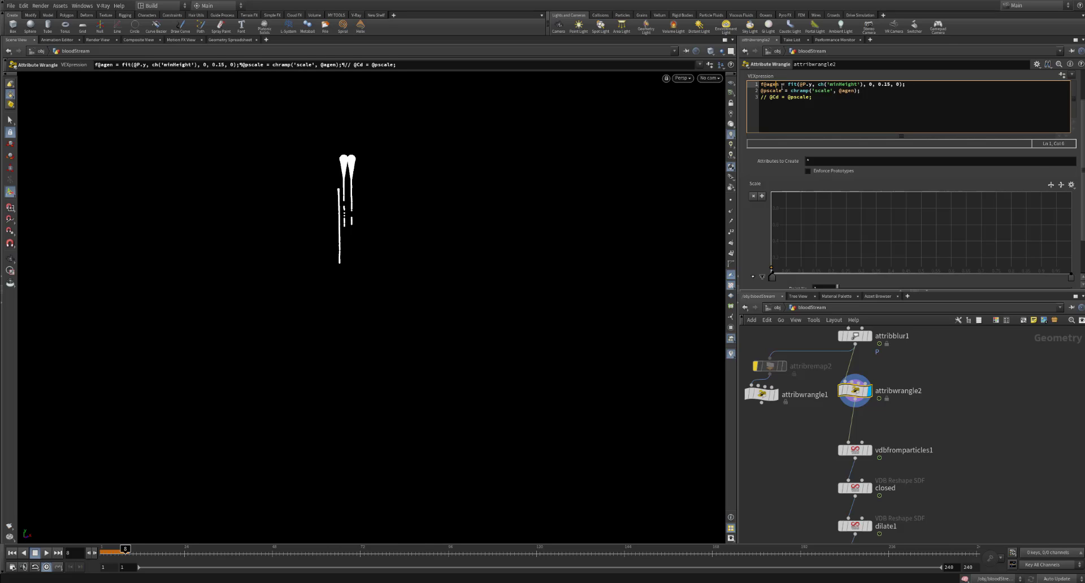
left_click_drag(782, 86, 808, 85)
left_click(774, 84)
left_click(832, 92)
key("Up")
Reduce the Scale ramp's display in attribwrangle2 and compare the Minheight value with the fit expression
scroll(894, 186, "down", 2)
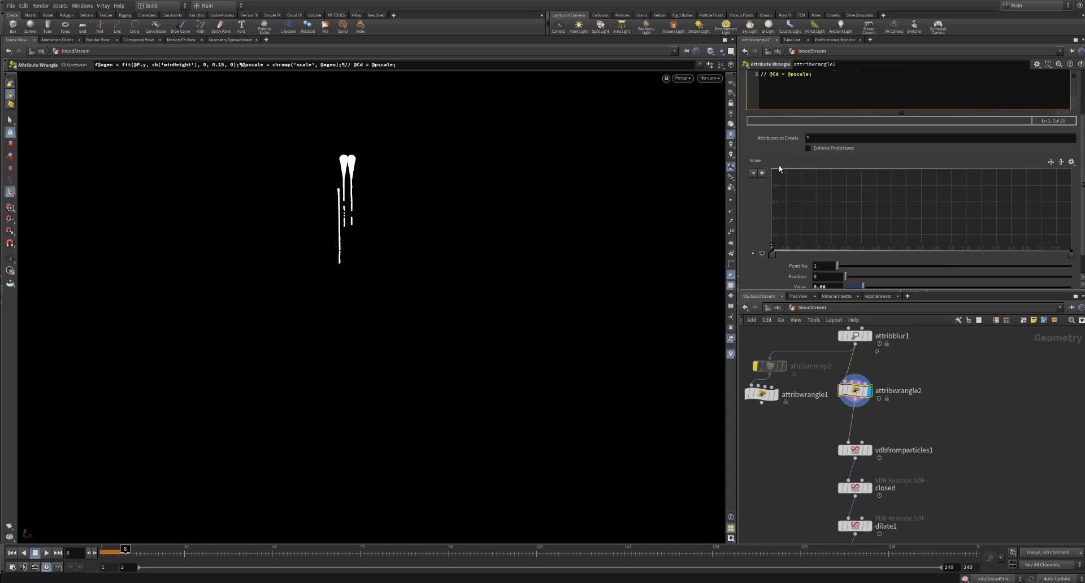
left_click(762, 254)
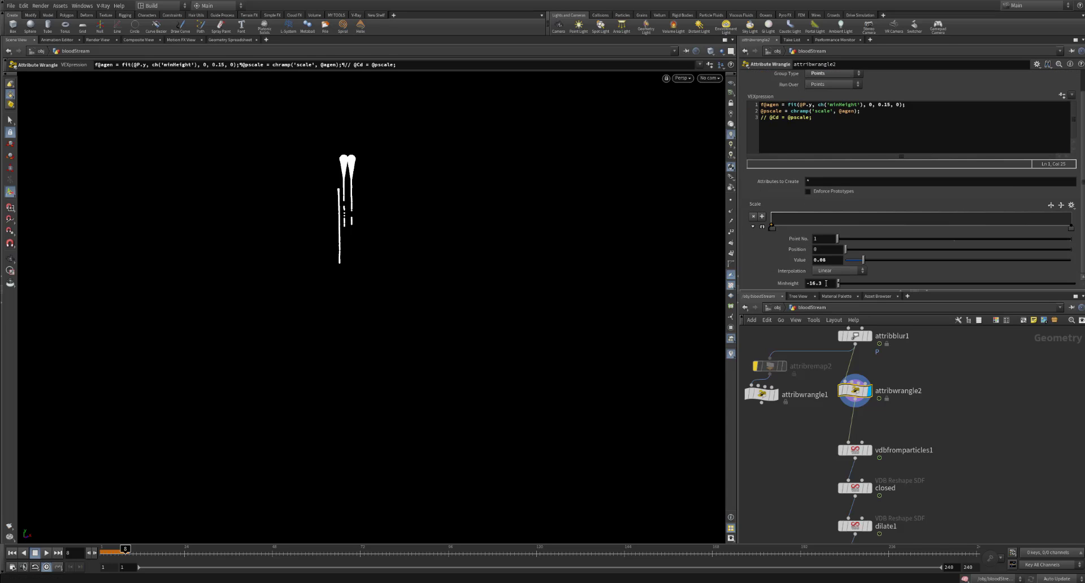
left_click(826, 282)
left_click_drag(1083, 108, 1073, 86)
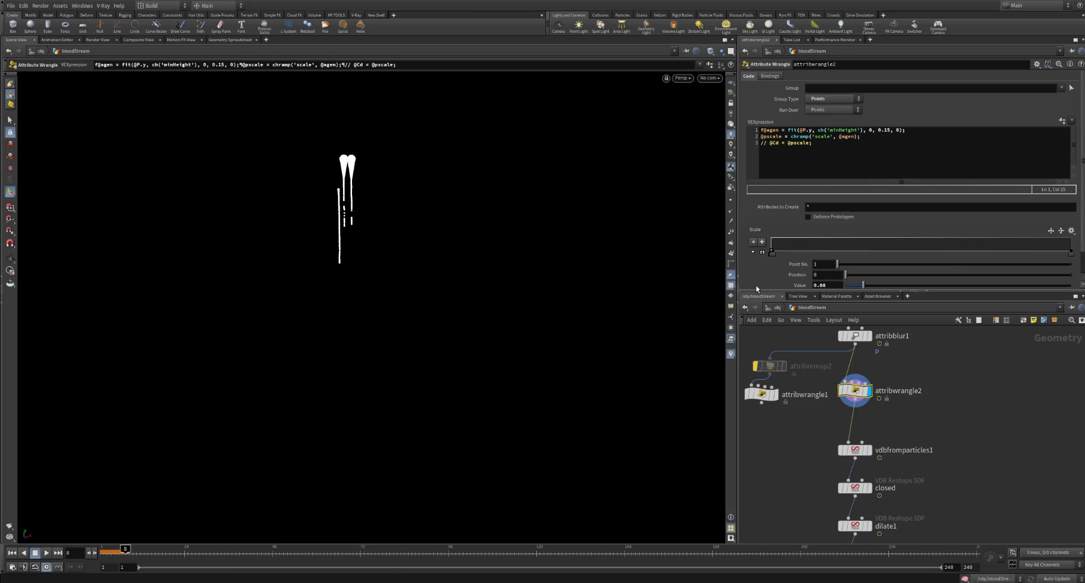
scroll(780, 273, "down", 2)
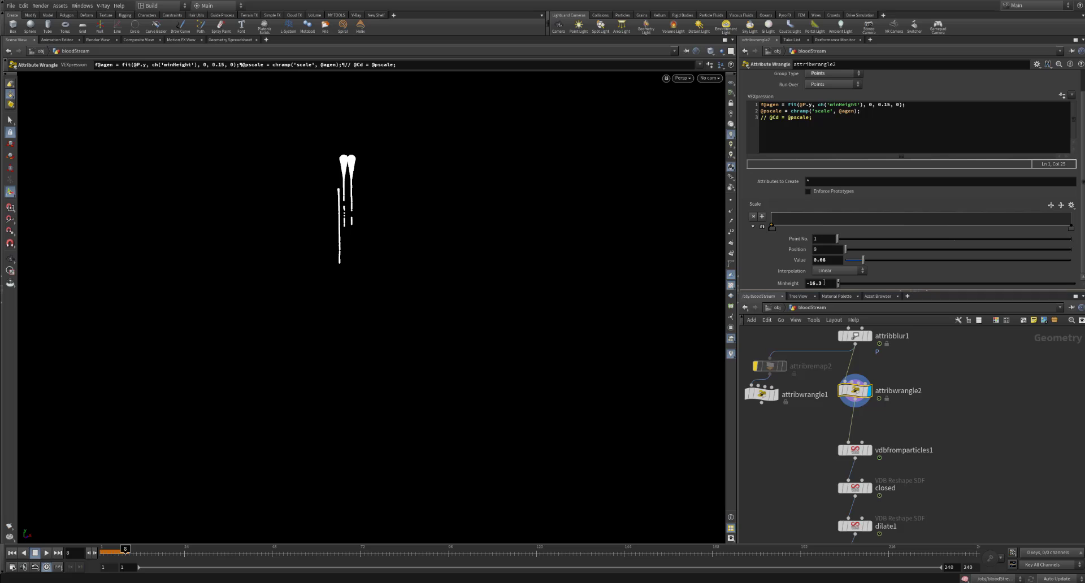
mouse_move(1083, 122)
left_mouse_down()
mouse_move(1082, 109)
mouse_move(1083, 124)
left_mouse_up()
scroll(1001, 129, "up", 1)
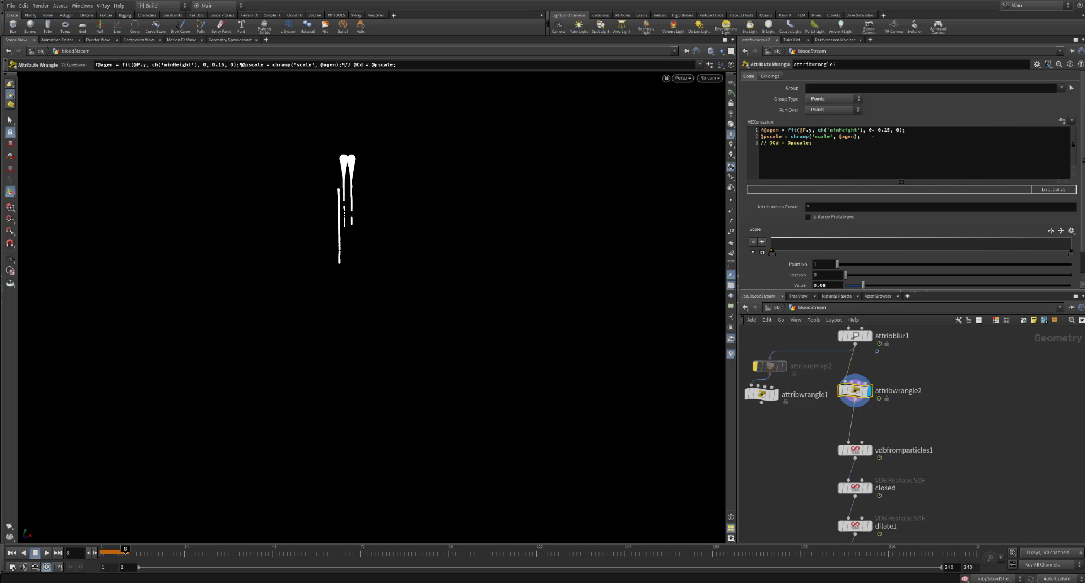
Show the reference grid briefly to examine the streams' height against it, and hide it again
left_click(730, 82)
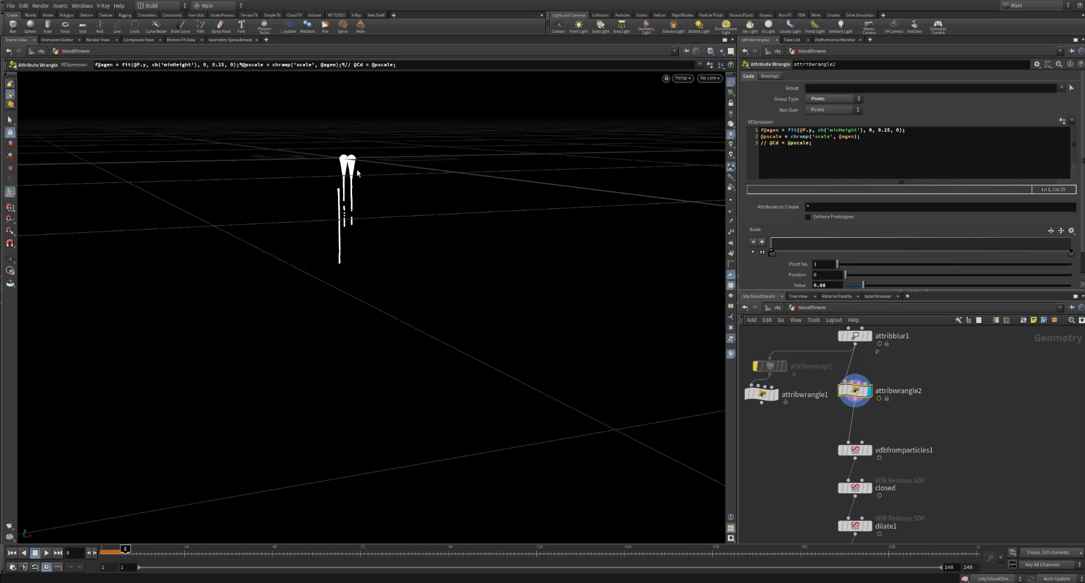
mouse_move(354, 174)
left_mouse_down("alt")
mouse_move(340, 213)
mouse_move(393, 176)
mouse_move(343, 180)
left_mouse_up("alt")
left_click(731, 83)
key("Escape")
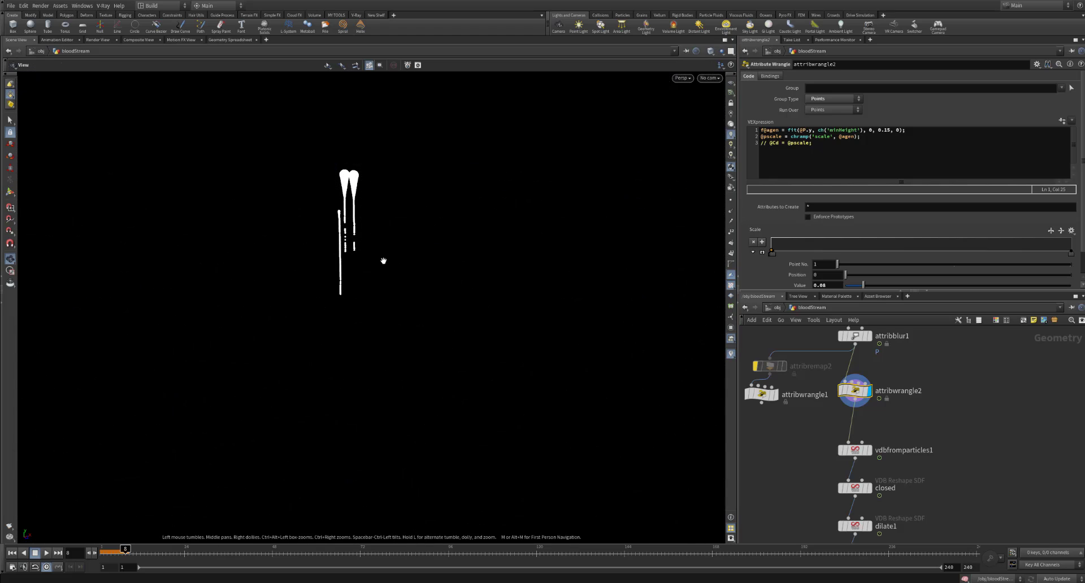
scroll(435, 270, "down", 3, "alt")
left_click_drag(442, 271, 434, 164, "alt")
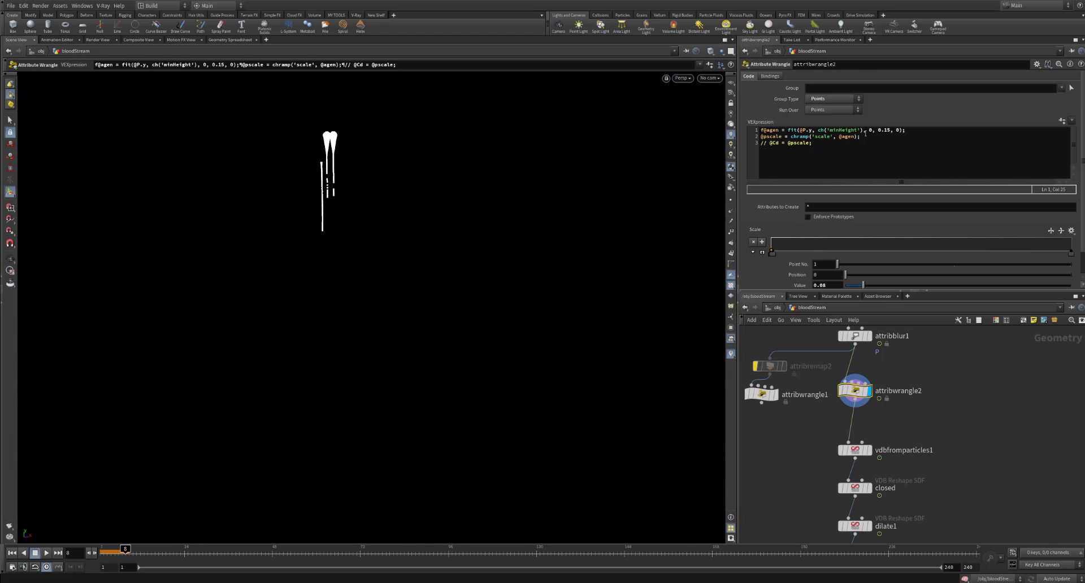
Examine the fit function's 0.15 and 0 output values and the agen argument of the pscale ramp line in attribwrangle2
left_click(879, 129)
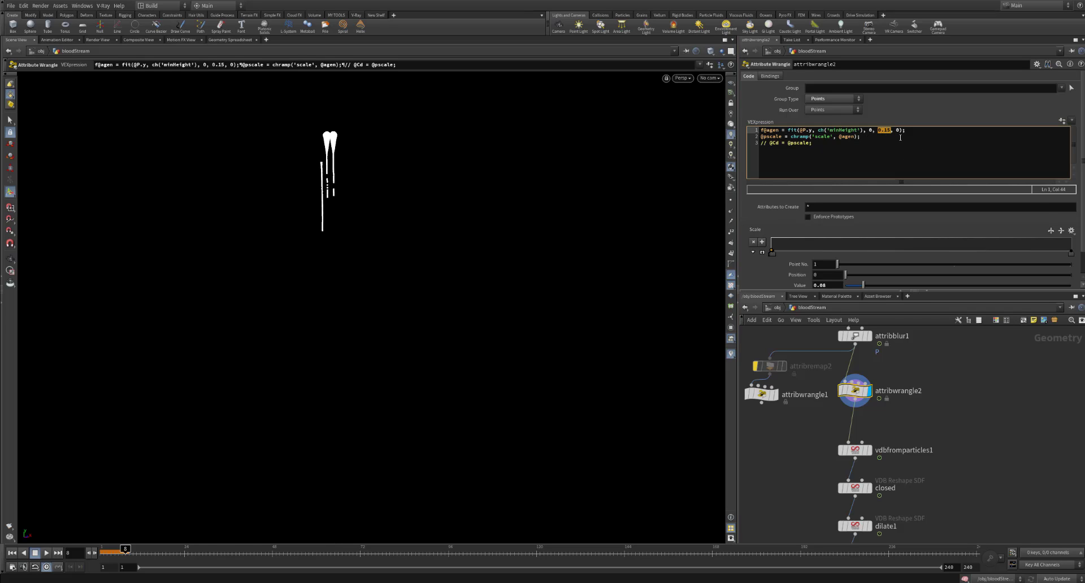
left_click(895, 134, "shift")
double_click(897, 130)
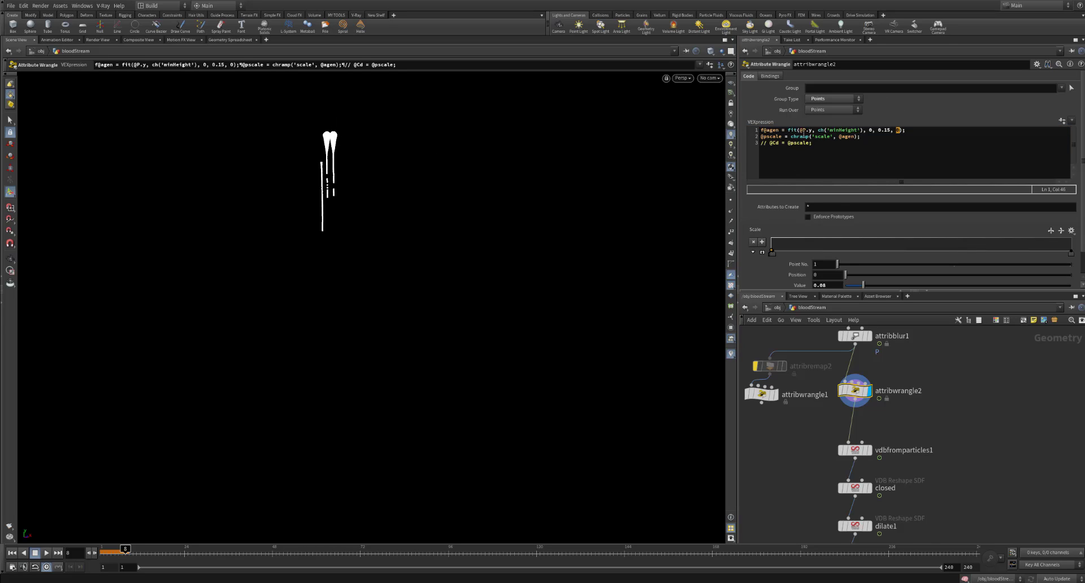
left_click(766, 136)
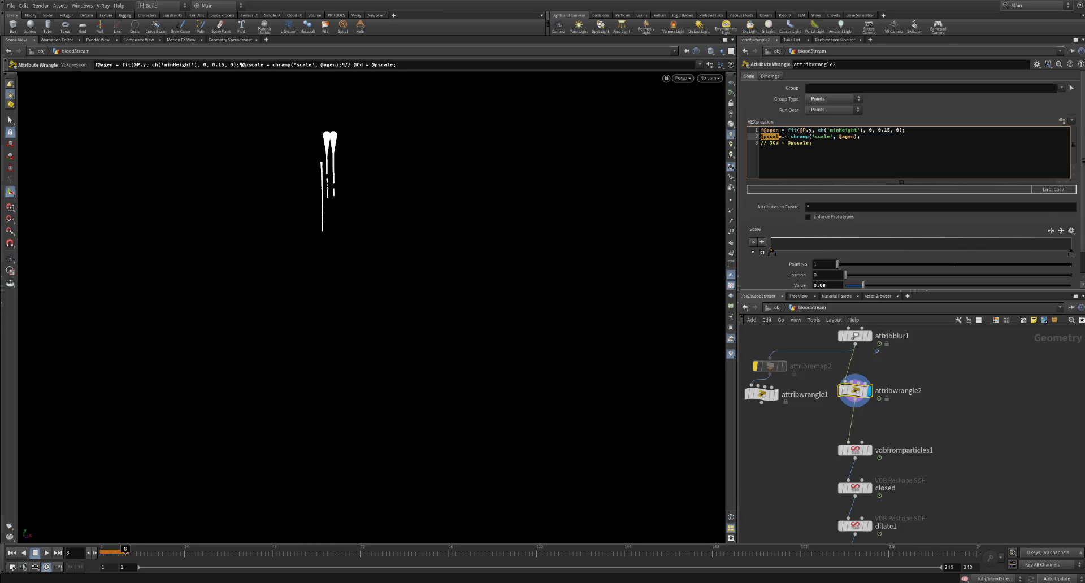
left_click(825, 142)
double_click(847, 136)
left_click(858, 150)
left_click_drag(1082, 125, 1081, 148)
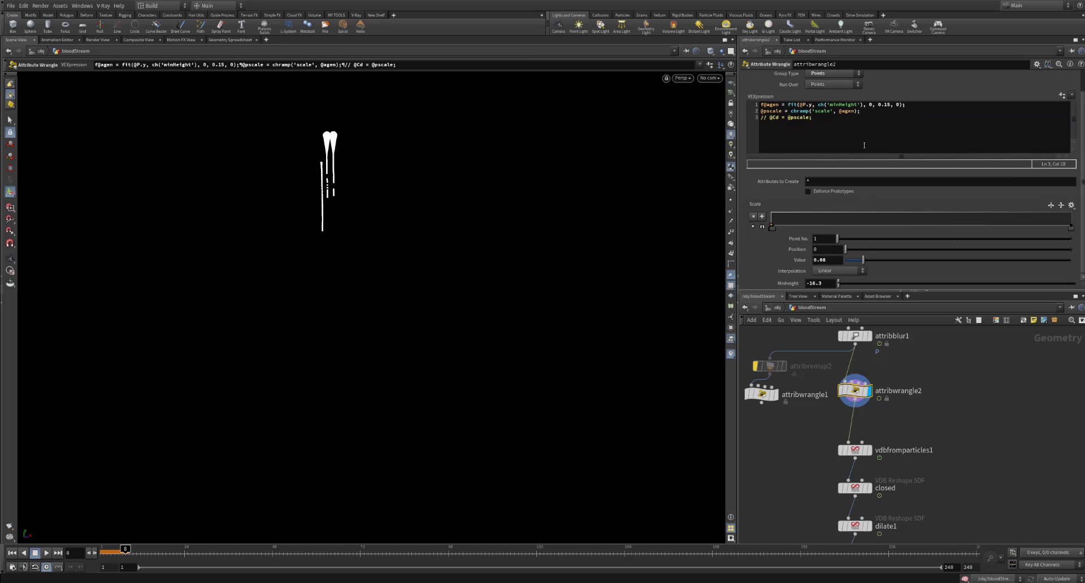
left_click(772, 118)
key("BackSpace")
key("BackSpace")
key("BackSpace")
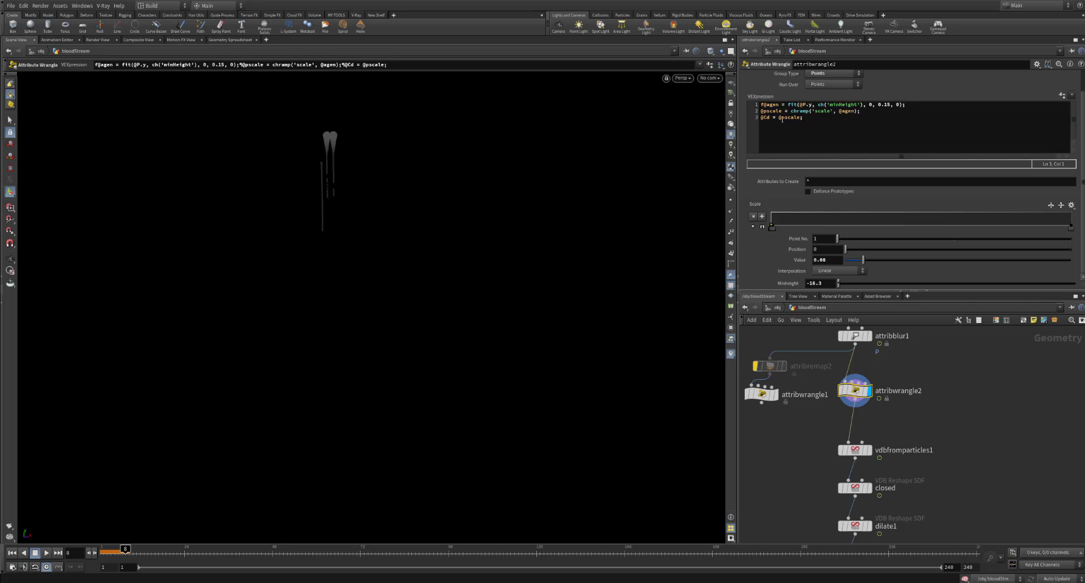
left_click_drag(769, 120, 759, 120)
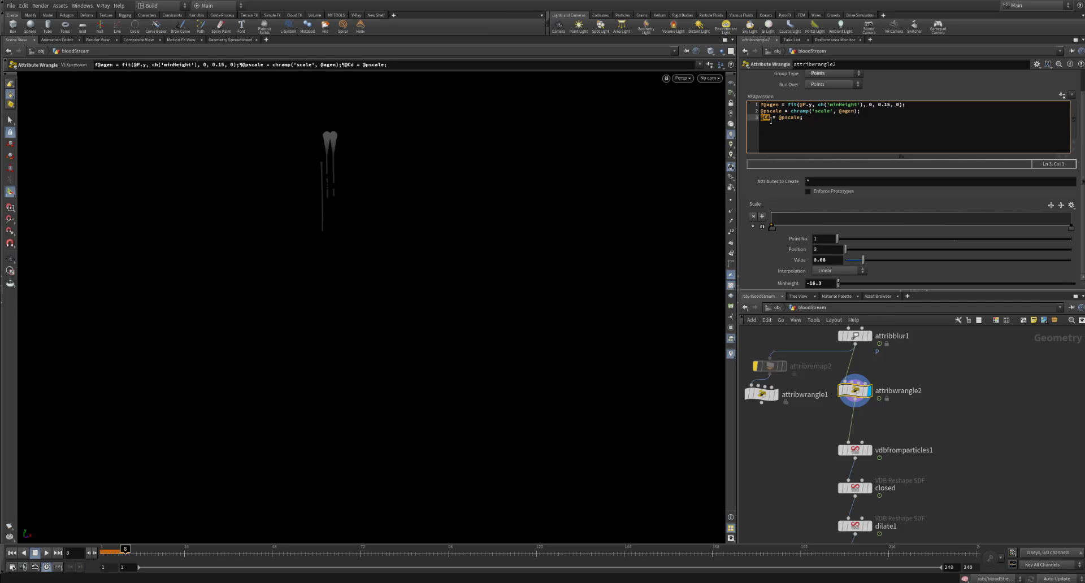
left_click(785, 119)
key("ctrl+slash")
Expand the Scale ramp's display in attribwrangle2
left_click(754, 227)
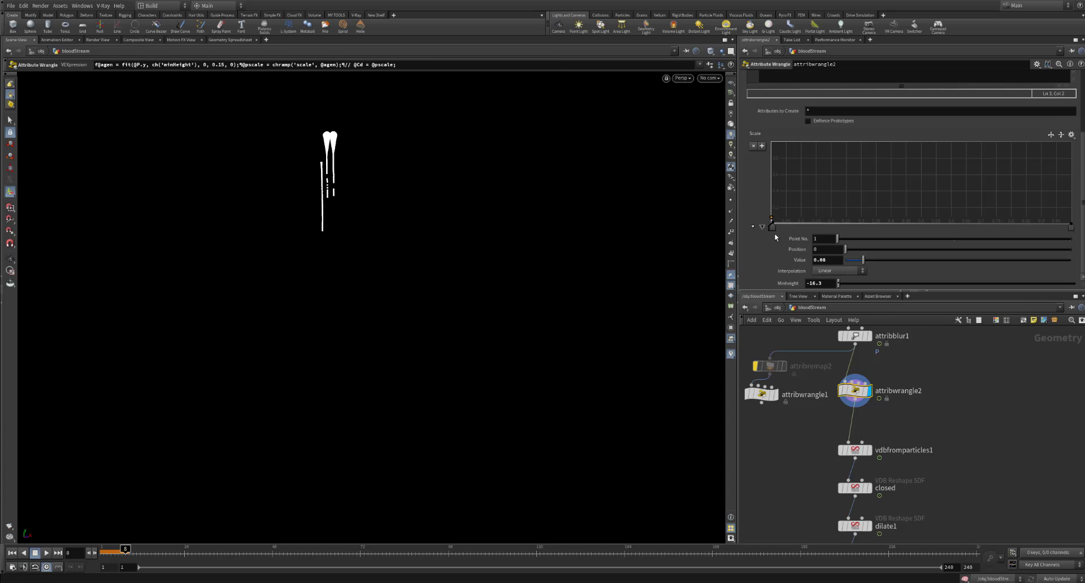
scroll(774, 237, "up", 4)
scroll(774, 237, "down", 3)
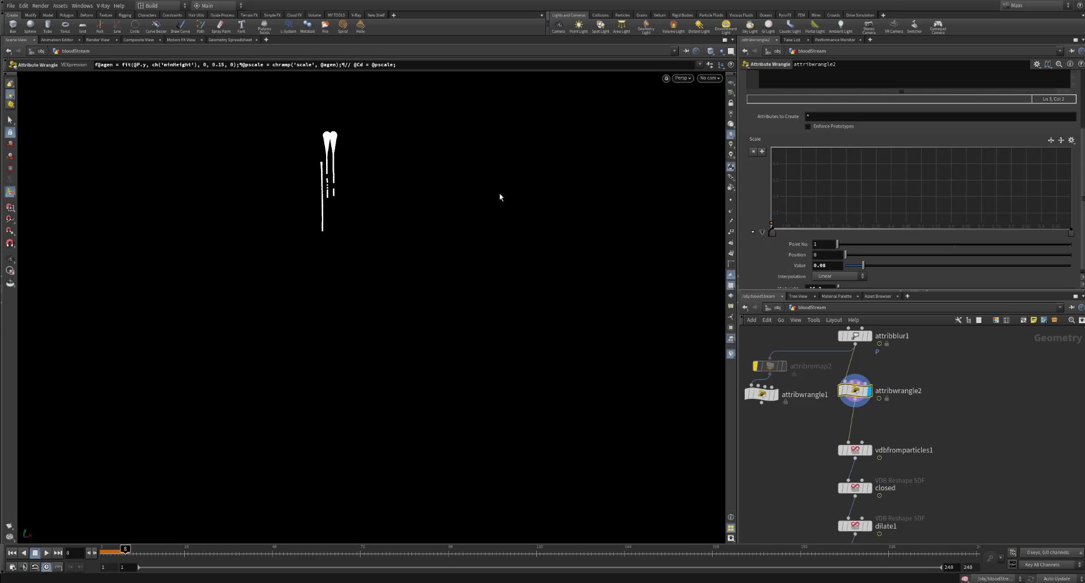
Try different positions and values for the Scale ramp's first points and undo those changes
left_click(775, 232)
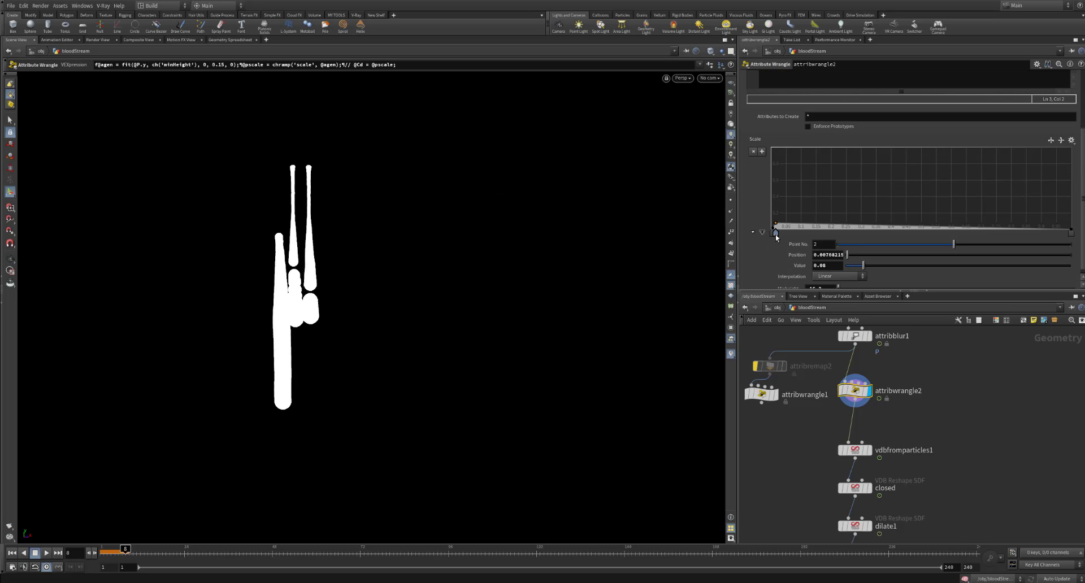
mouse_move(777, 238)
left_mouse_down()
mouse_move(801, 235)
mouse_move(772, 238)
mouse_move(770, 192)
mouse_move(773, 223)
left_mouse_up()
key("ctrl+z")
scroll(772, 232, "up", 3)
scroll(776, 243, "down", 4)
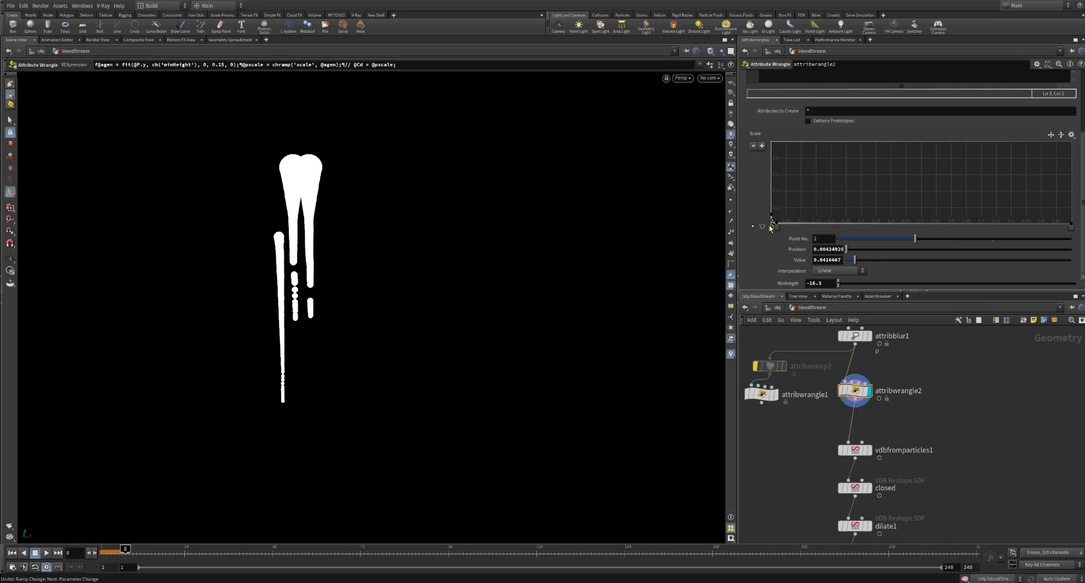
key("ctrl+z")
key("ctrl+z")
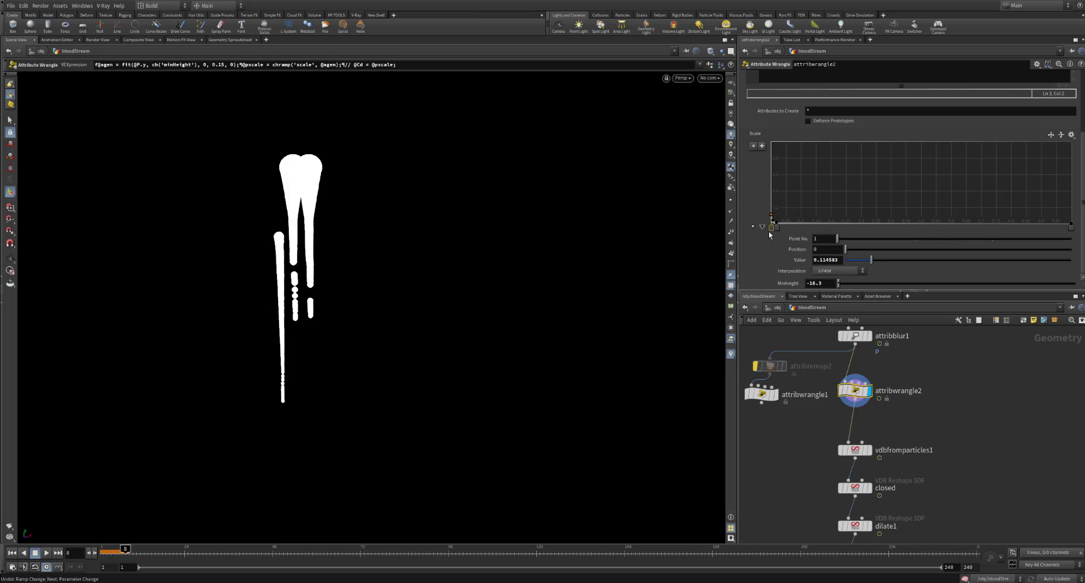
Set the Scale ramp's first point value to 0.0625 and its second point to position 0.00141643, value 0.015, and select the end point
mouse_move(773, 229)
left_mouse_down()
mouse_move(781, 237)
mouse_move(769, 219)
left_mouse_up()
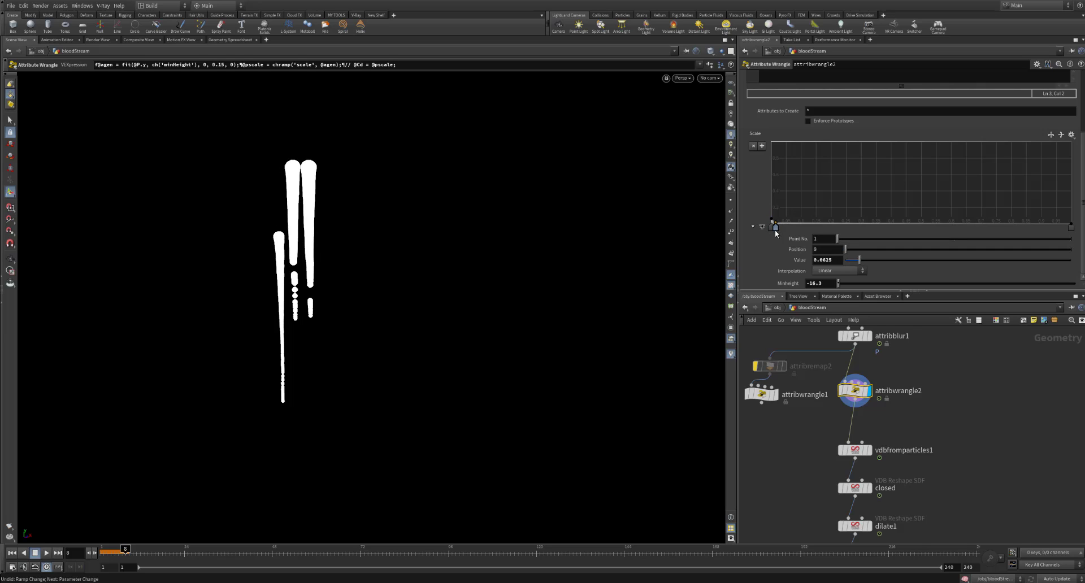
left_click(773, 227)
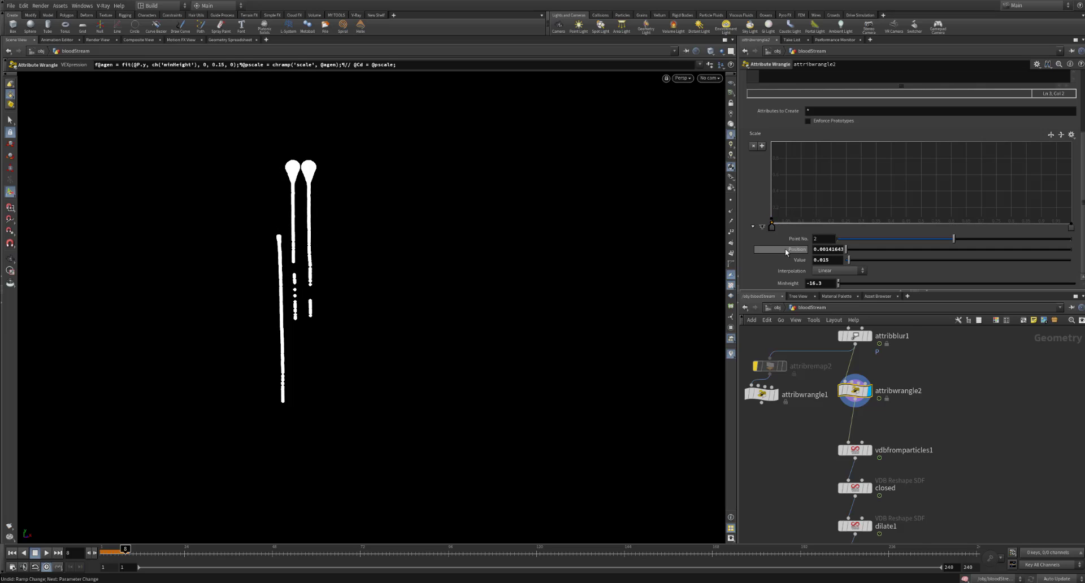
scroll(905, 378, "down", 3)
scroll(831, 244, "up", 1)
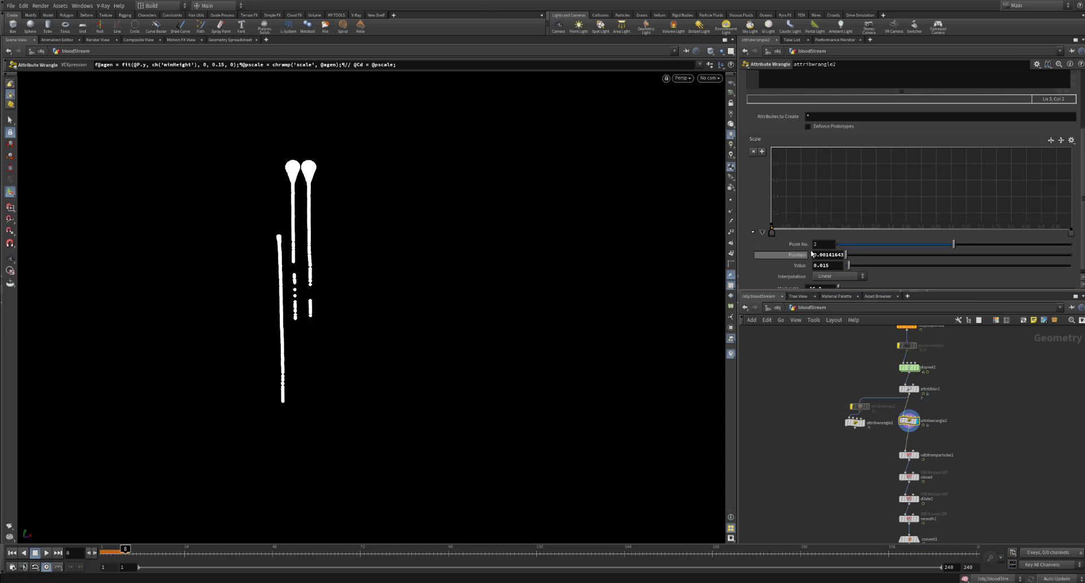
left_click(1070, 232)
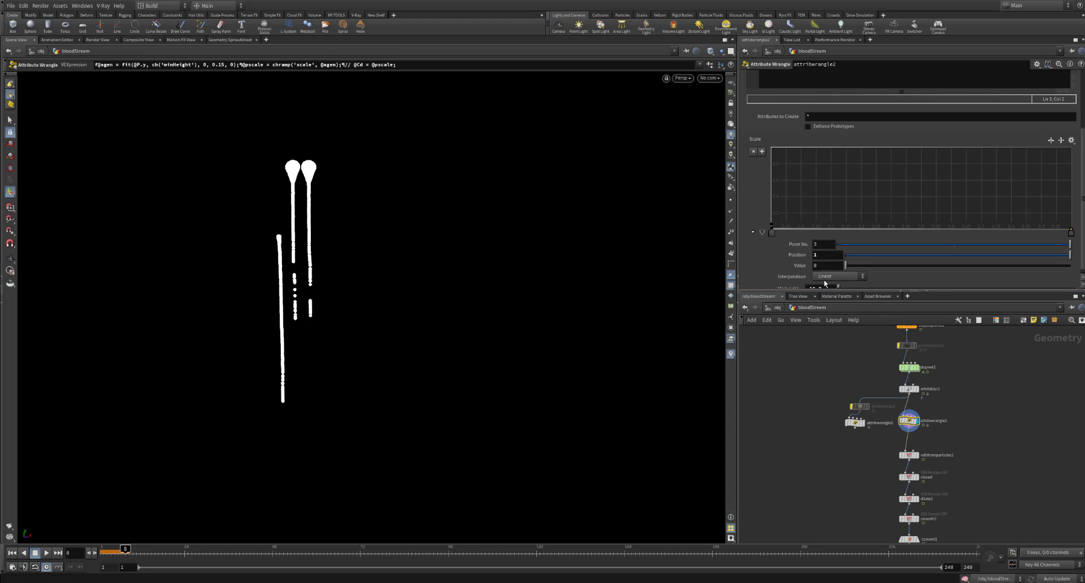
scroll(825, 284, "down", 1)
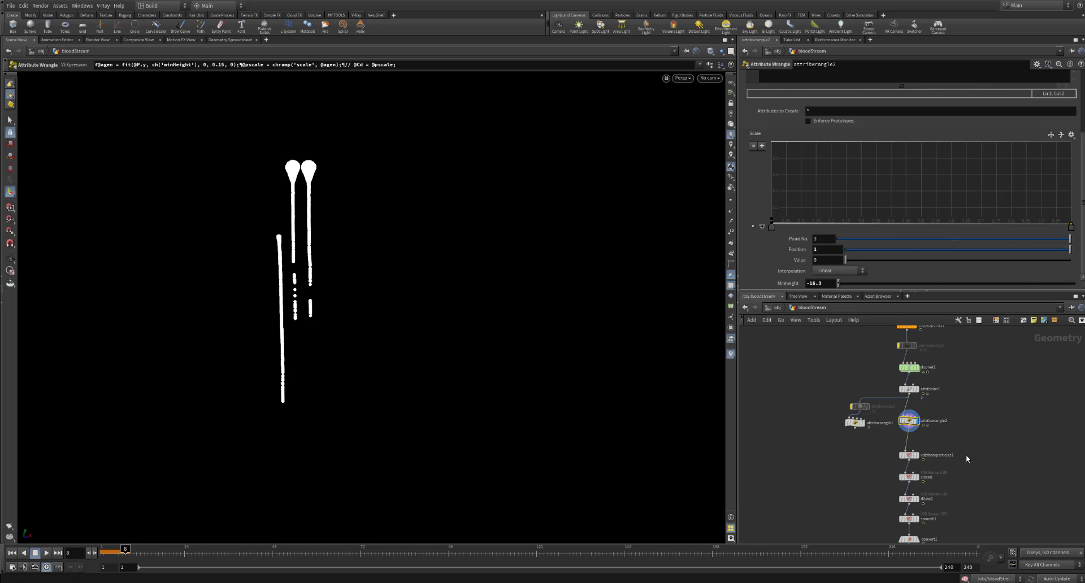
Select and display vdbfromparticles1 and examine its Voxel Size expression
scroll(957, 463, "up", 2)
mouse_move(910, 425)
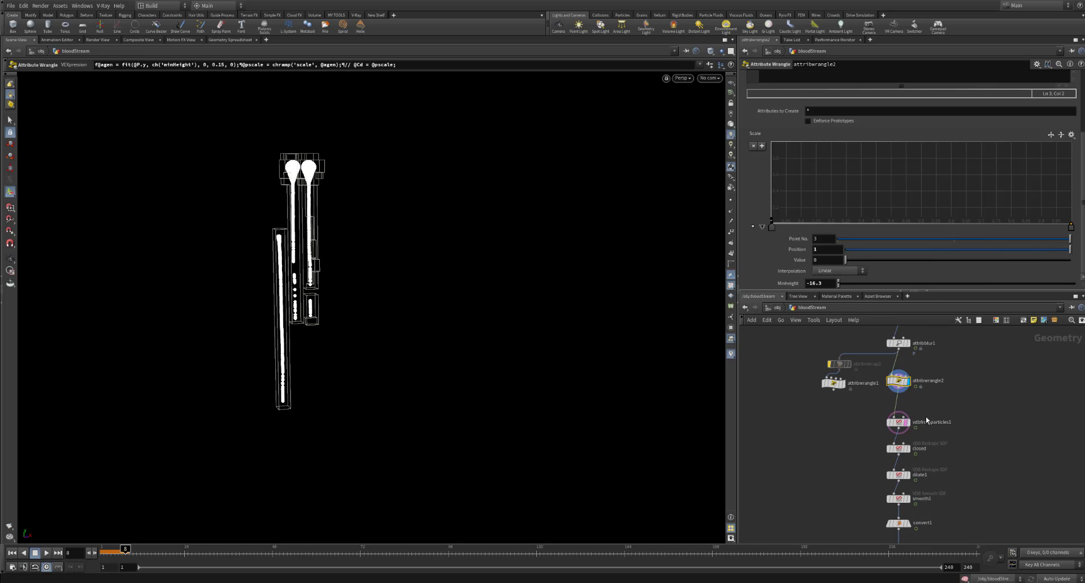
left_click(908, 424)
left_click(898, 422)
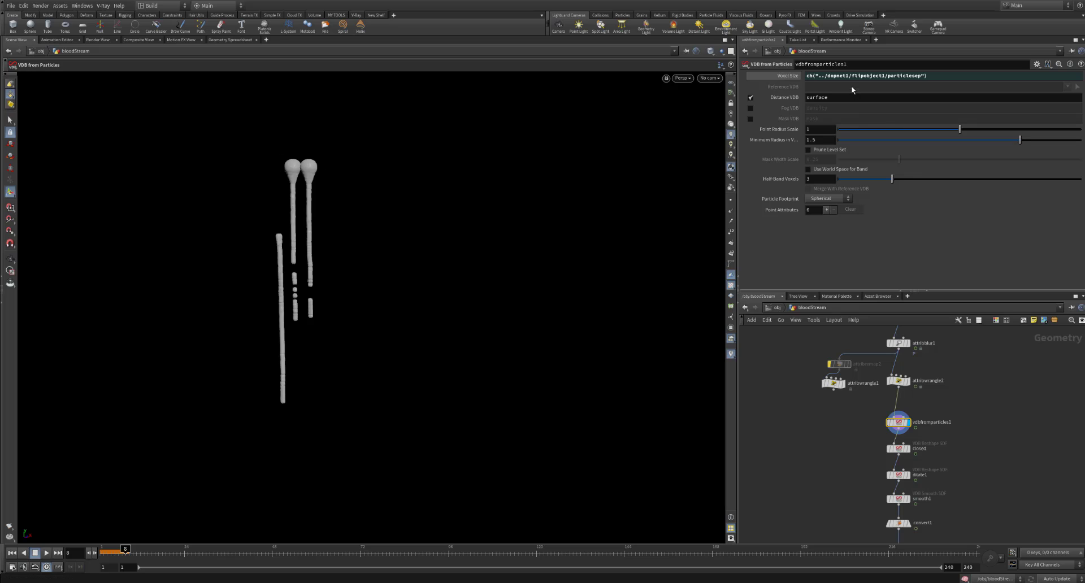
left_click(789, 76)
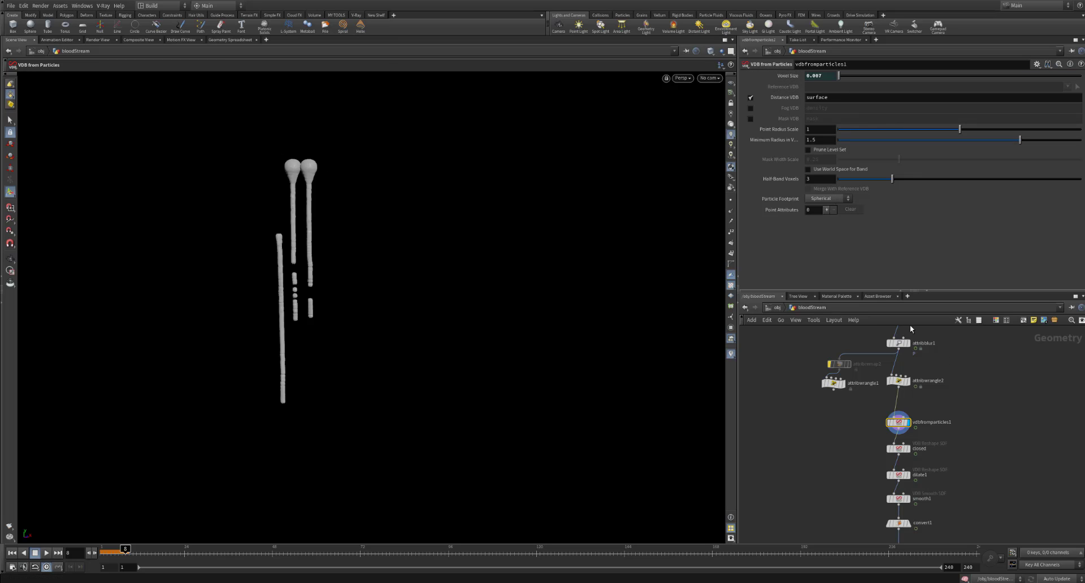
Enter dopnet1 and copy the Particle Separation parameter of flipobject1
middle_click_drag(925, 353, 910, 481)
scroll(910, 481, "up", 2)
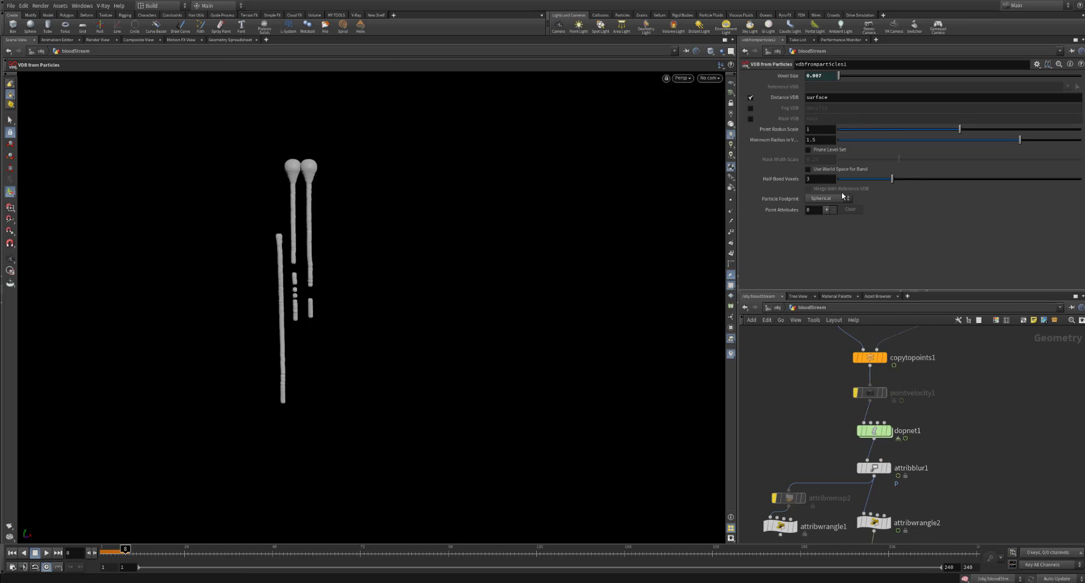
double_click(875, 431)
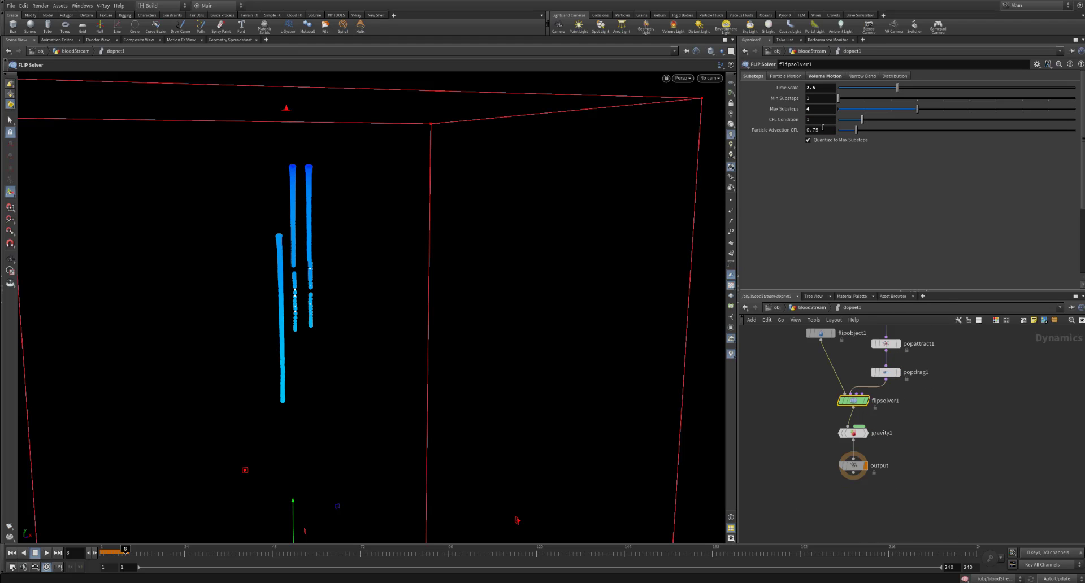
middle_click_drag(851, 353, 869, 405)
left_click(837, 385)
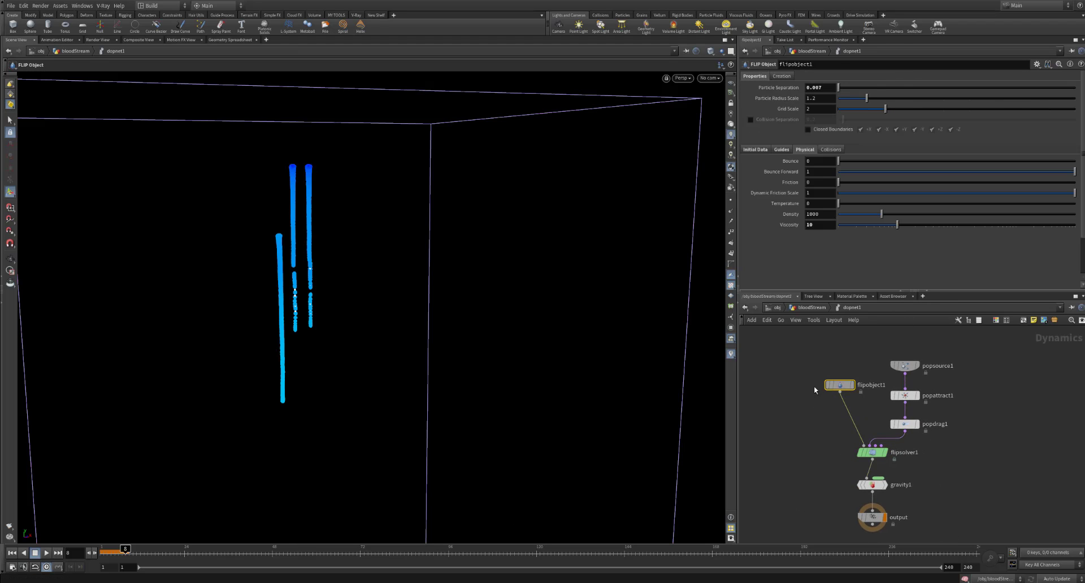
right_click(791, 87)
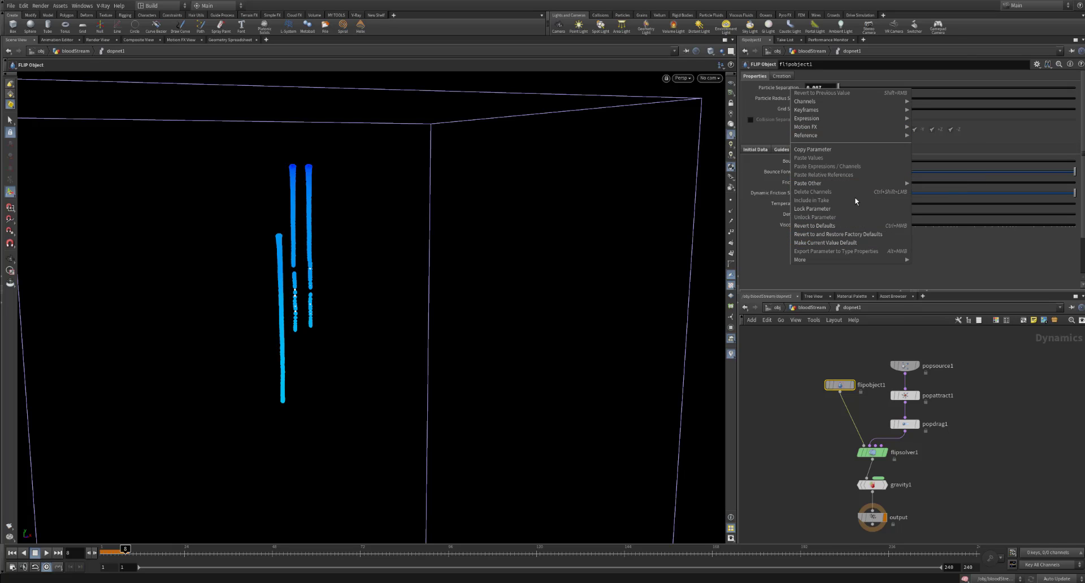
left_click(830, 149)
Return to bloodStream, paste the copied parameter into vdbfromparticles1's Voxel Size as a relative reference, and check the expression
key("u")
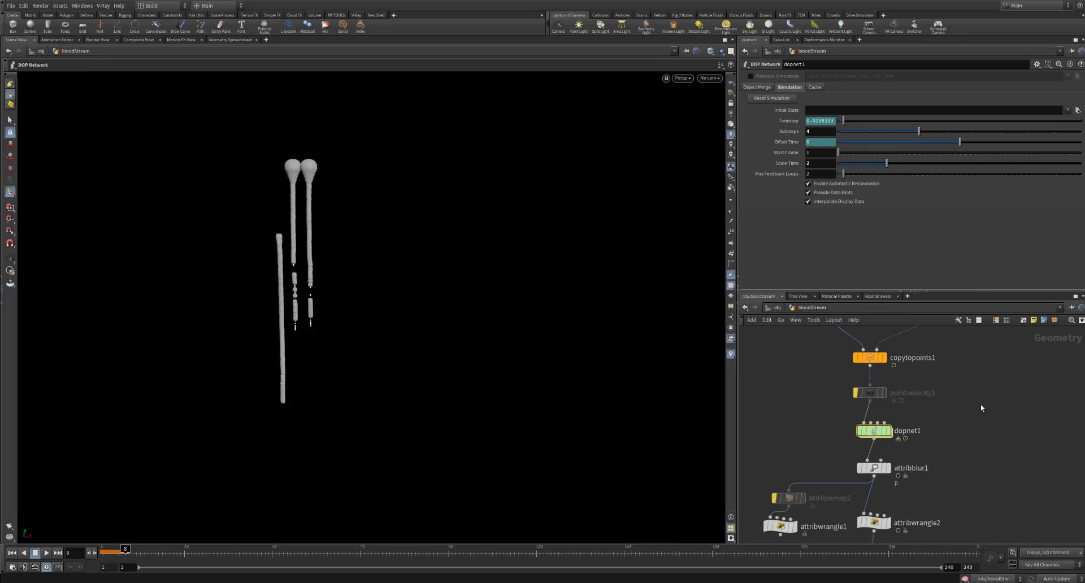
left_click(864, 423)
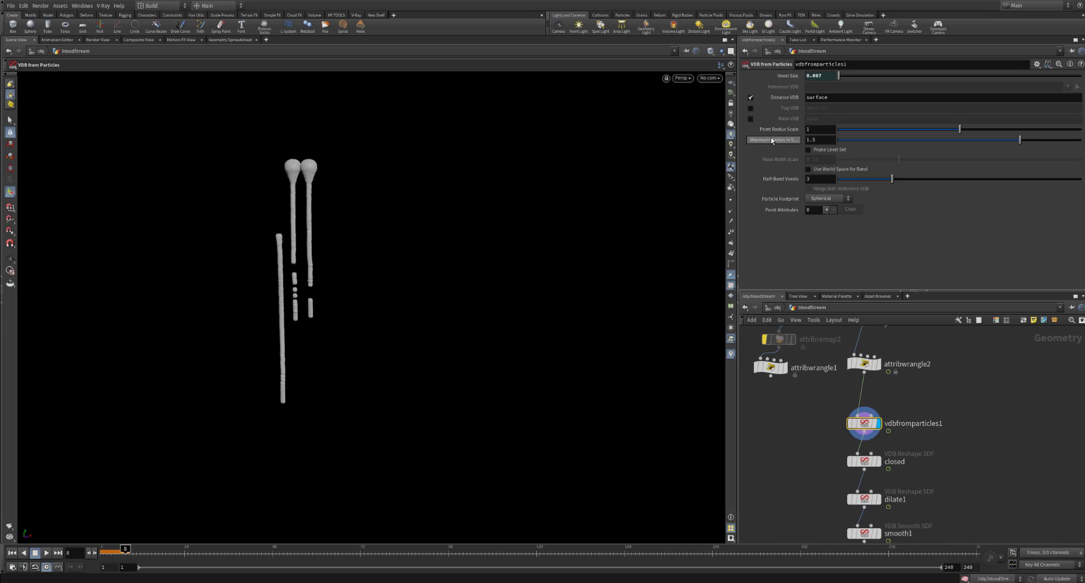
right_click(798, 75)
left_click(829, 161)
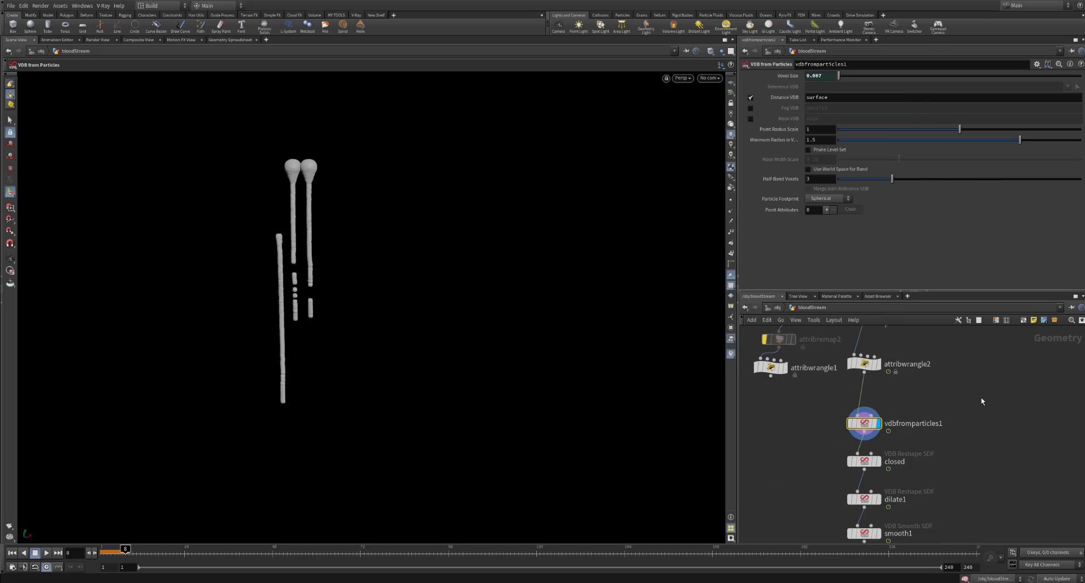
left_click(801, 76)
left_click(943, 76)
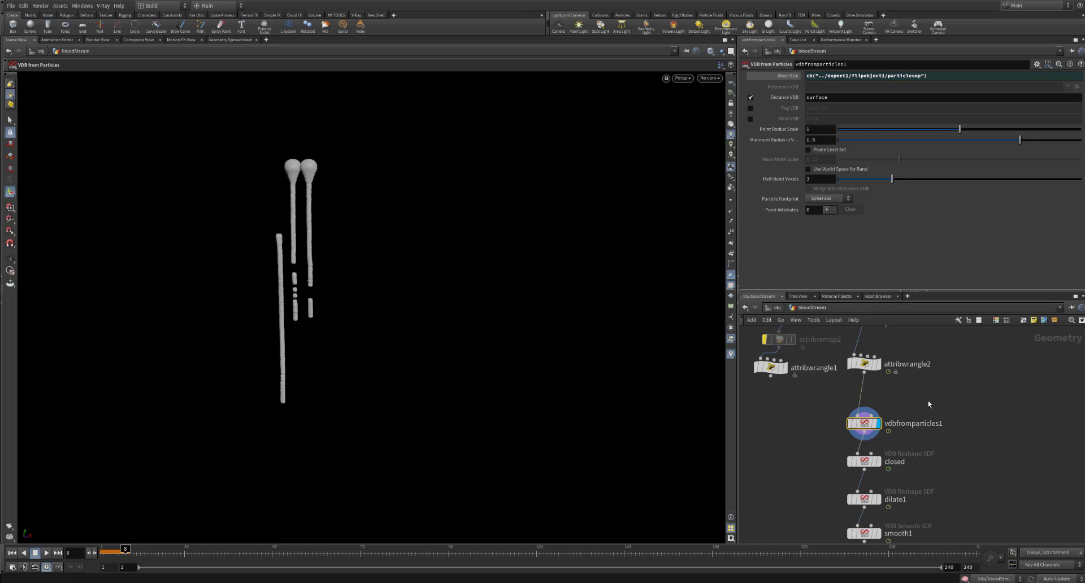
Select convert1 and display its polygon output
middle_click_drag(998, 465, 959, 341)
left_click_drag(901, 432, 811, 460)
left_click(840, 444)
Examine the converted stream mesh up close and from a distance, in both wireframe and shaded display
right_click_drag(466, 326, 688, 259, "alt")
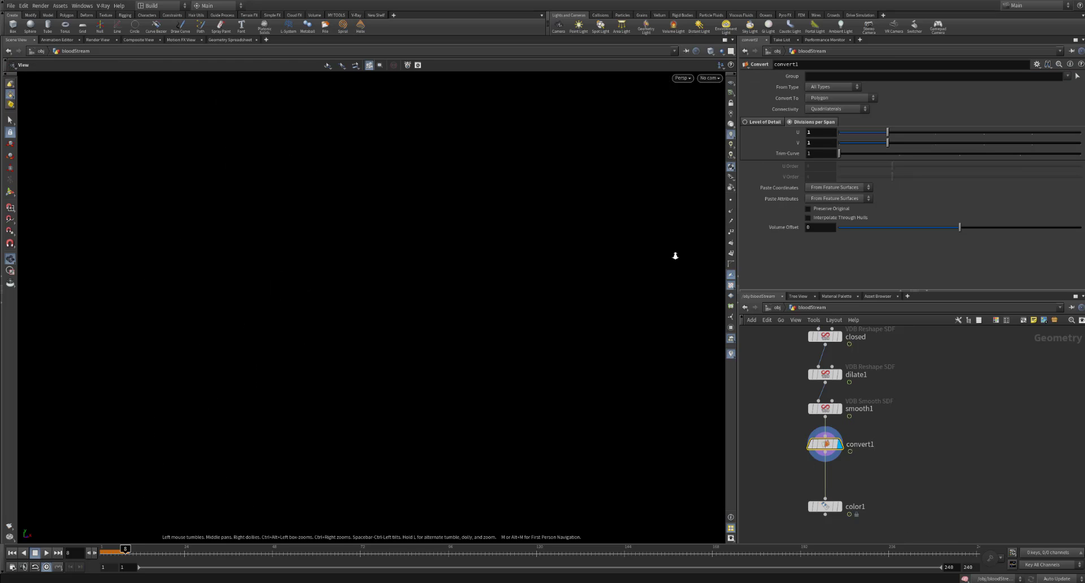
middle_click_drag(192, 186, 306, 296, "alt")
key("w")
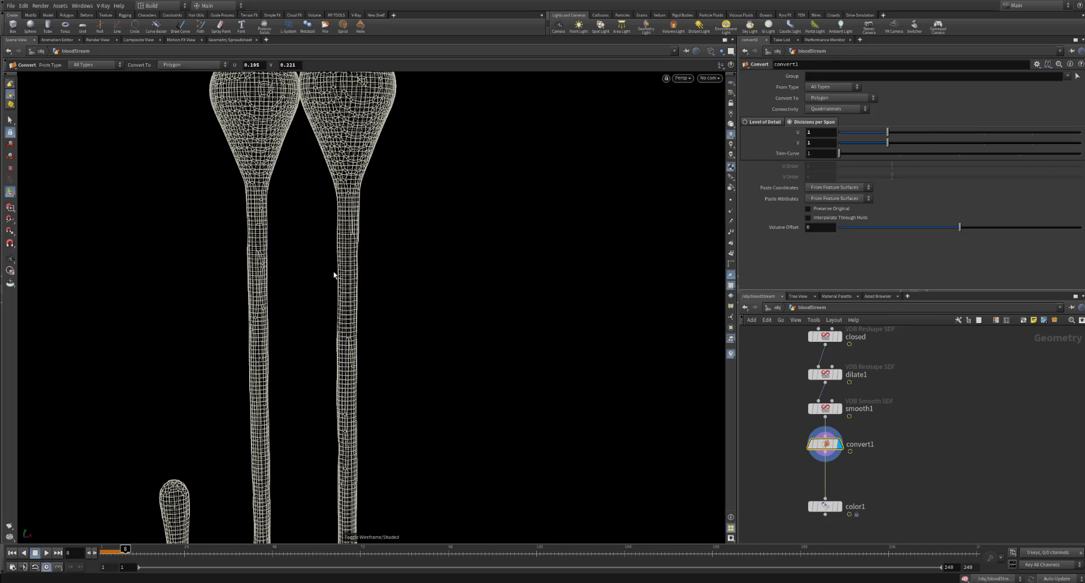
key("w")
mouse_move(336, 245)
right_mouse_down("alt")
mouse_move(332, 300)
mouse_move(431, 299)
right_mouse_up("alt")
middle_click_drag(431, 298, 325, 219, "alt")
right_click_drag(325, 219, 474, 288, "alt")
middle_click_drag(368, 254, 390, 233, "alt")
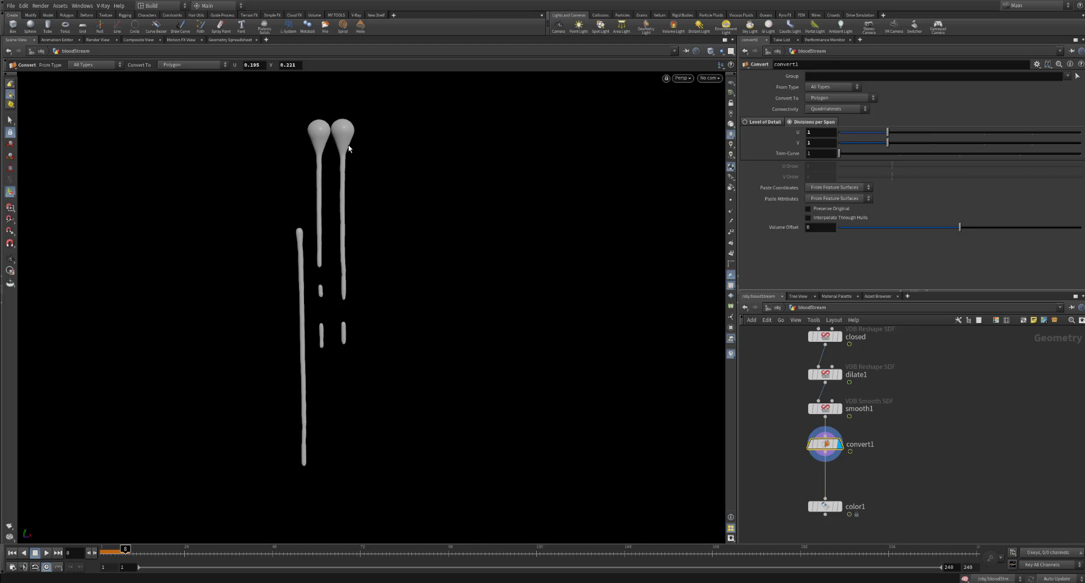
Select vdbfromparticles1 and switch its Voxel Size field from the expression to the evaluated value
mouse_move(900, 430)
middle_mouse_down()
mouse_move(928, 417)
mouse_move(911, 432)
middle_mouse_up()
middle_click_drag(935, 387, 947, 439)
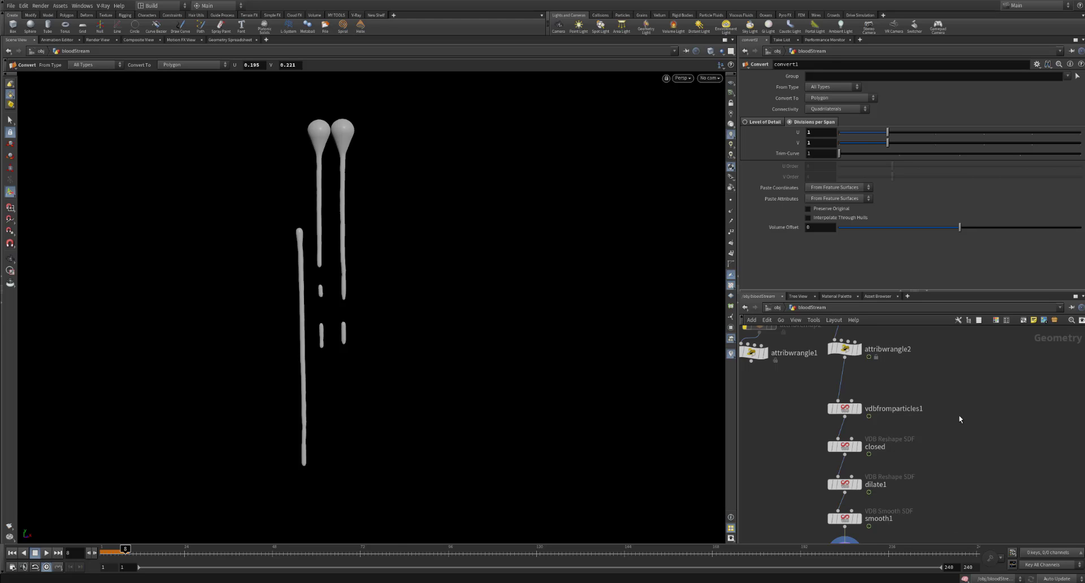
left_click(842, 386)
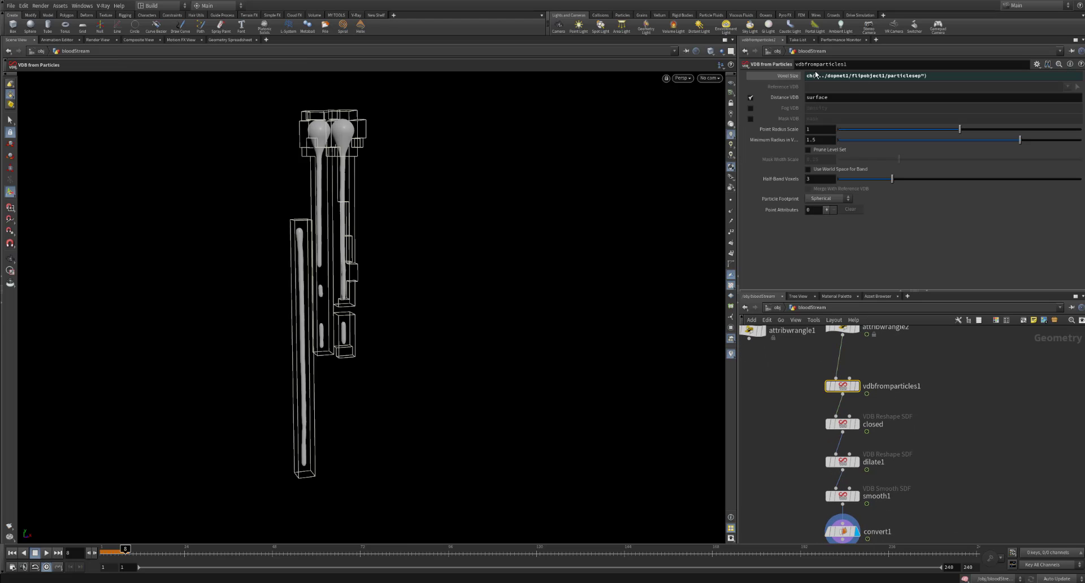
left_click(788, 75)
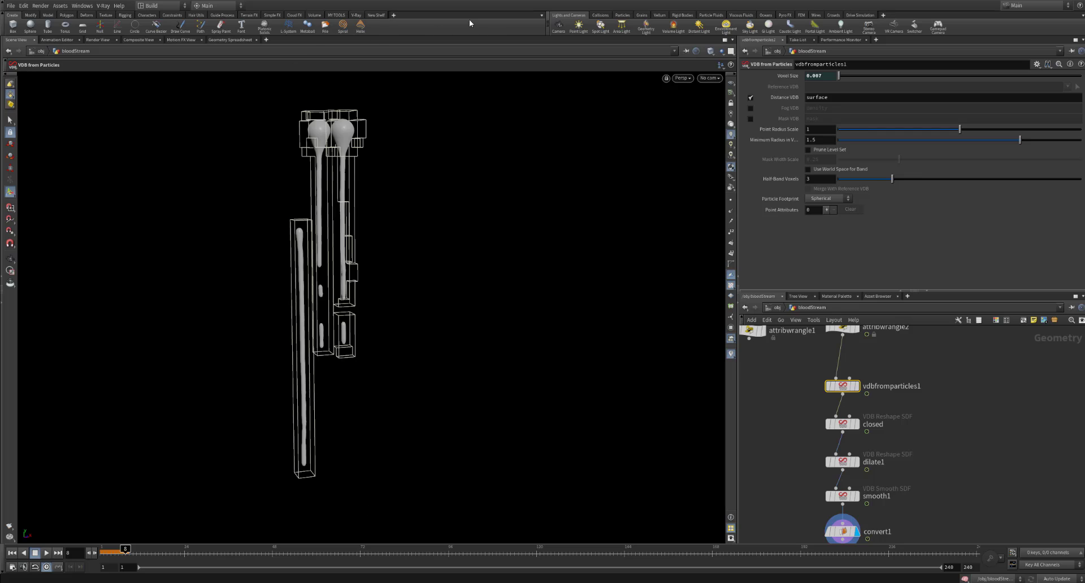
Select the closed VDB Reshape SDF node and display its output
middle_click_drag(941, 470, 941, 413)
middle_click_drag(913, 381, 940, 419)
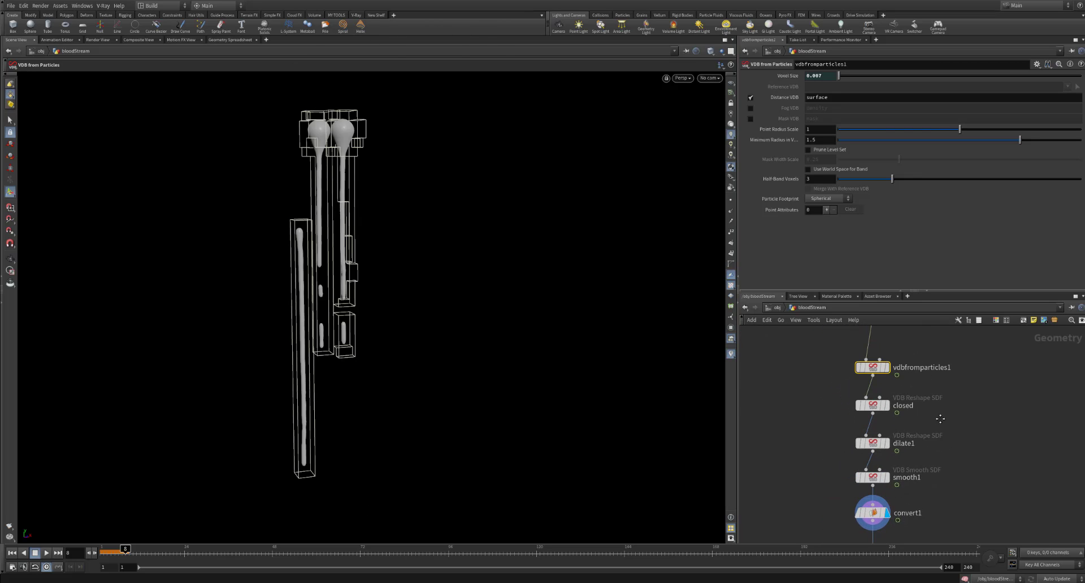
left_click(886, 405)
left_click_drag(908, 384, 871, 417)
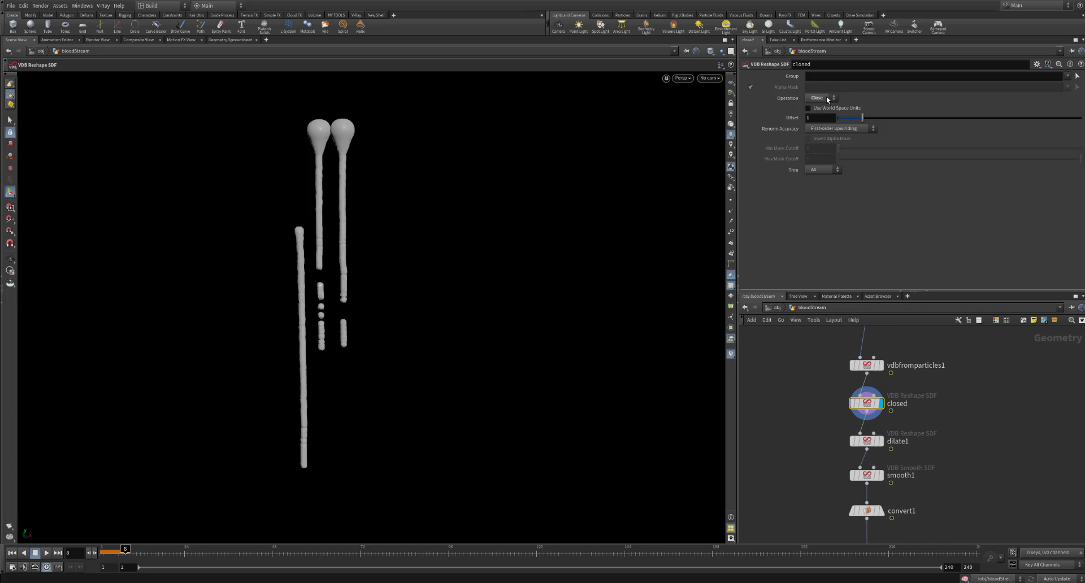
Select the dilate1 VDB Reshape SDF node and display its output
middle_click_drag(922, 367, 901, 311)
middle_click_drag(929, 364, 893, 368)
left_click(823, 388)
left_click(790, 391)
Try a larger Offset on dilate1 and undo the change
left_click_drag(869, 118, 977, 117)
key("ctrl+z")
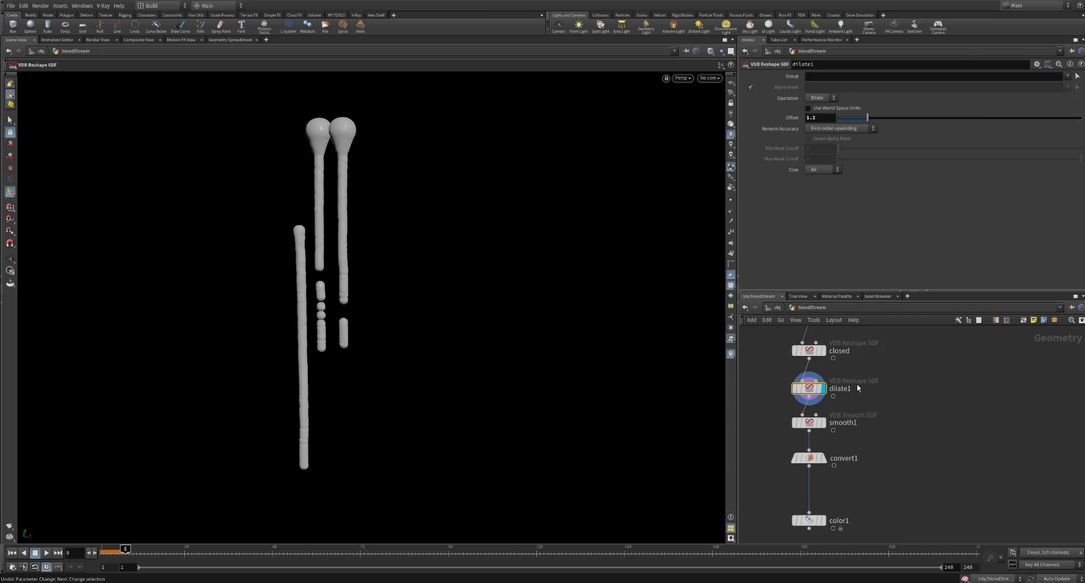
Display the smooth1 VDB Smooth SDF output and compare the node with dilate1, examining the smoothed streams in the viewport
middle_click_drag(865, 462, 870, 429)
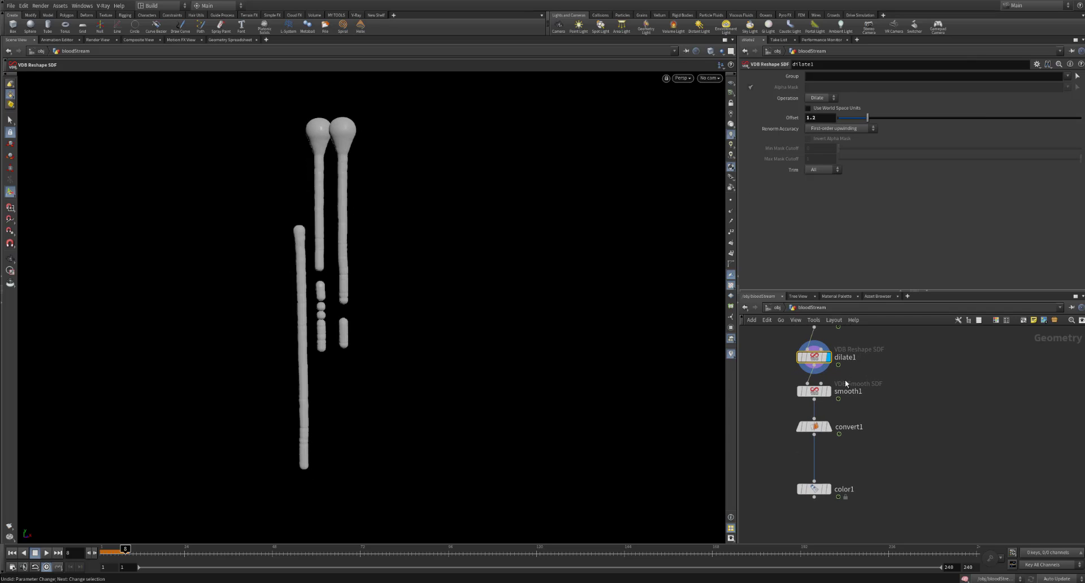
left_click(826, 391)
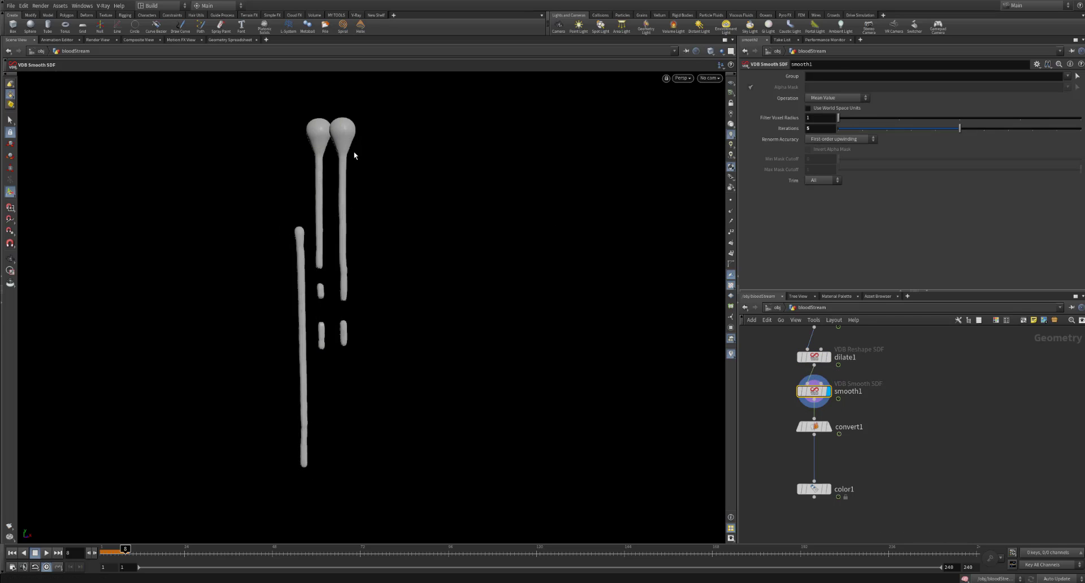
left_click(813, 356)
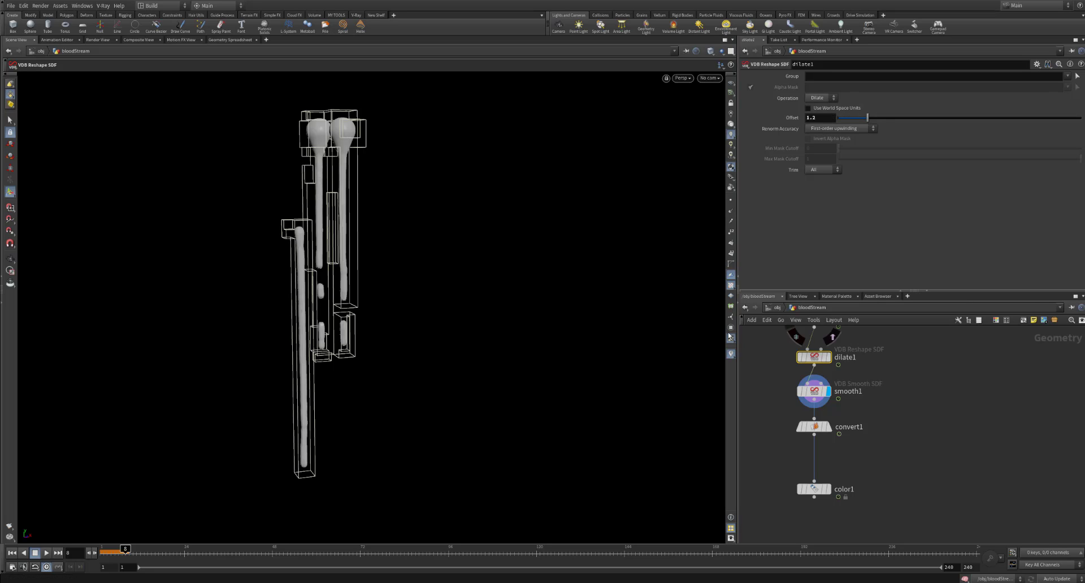
left_click(814, 391)
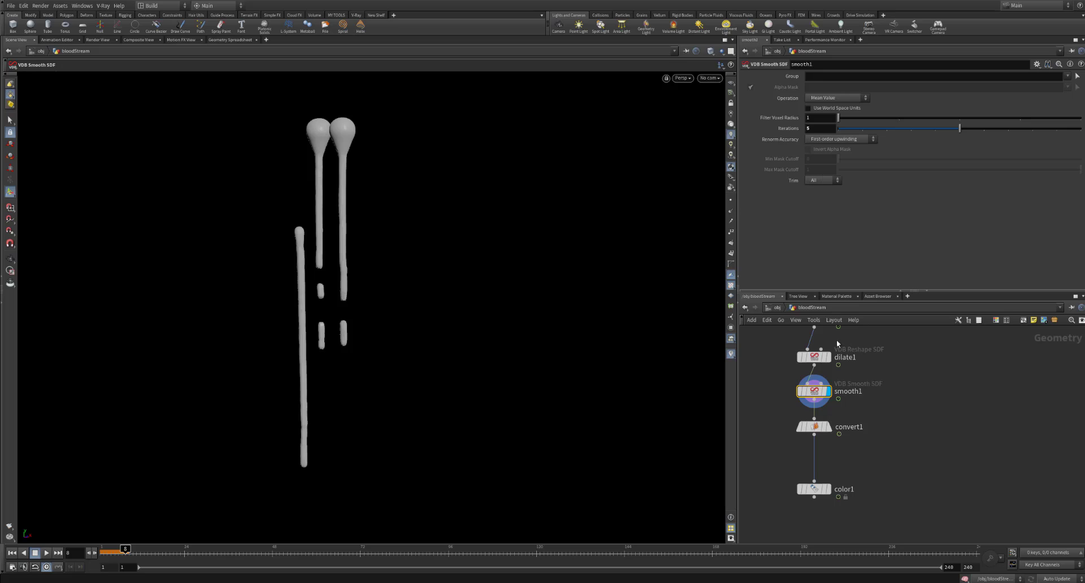
left_click(813, 353)
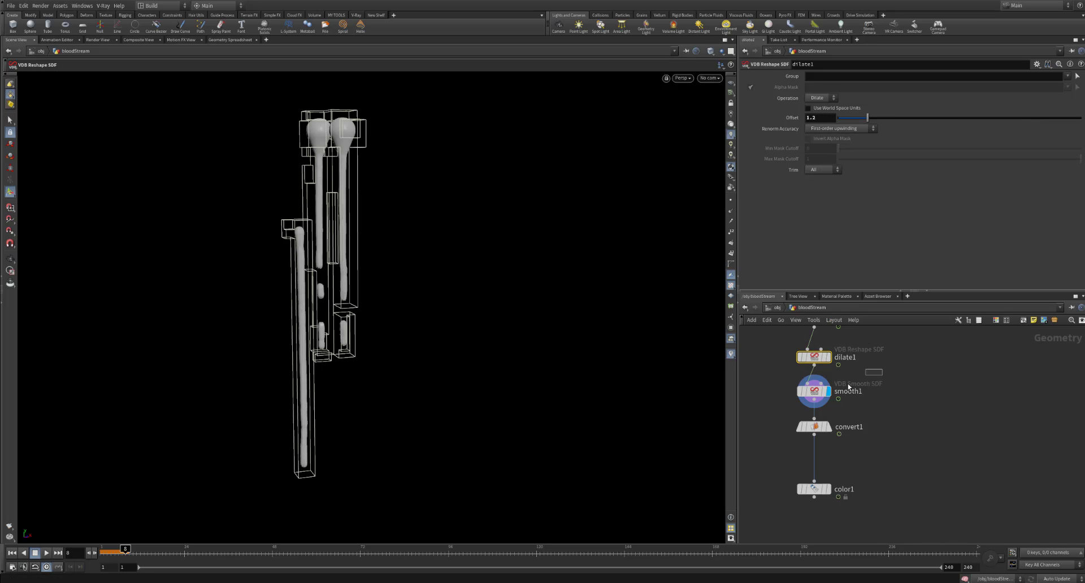
left_click(811, 393)
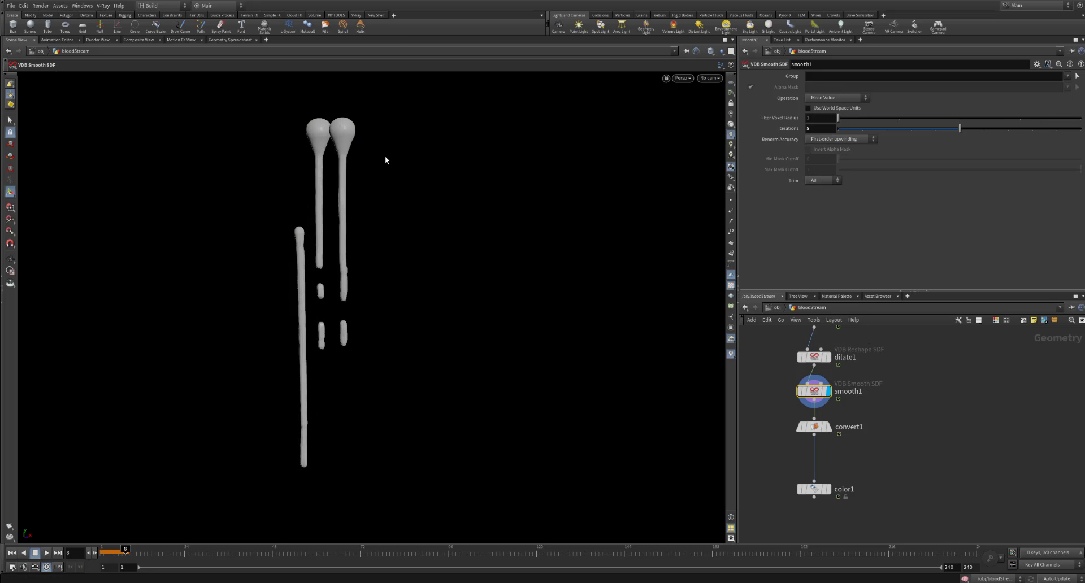
right_click_drag(317, 210, 385, 208, "alt")
middle_click_drag(427, 271, 392, 257, "alt")
right_click_drag(391, 258, 335, 266)
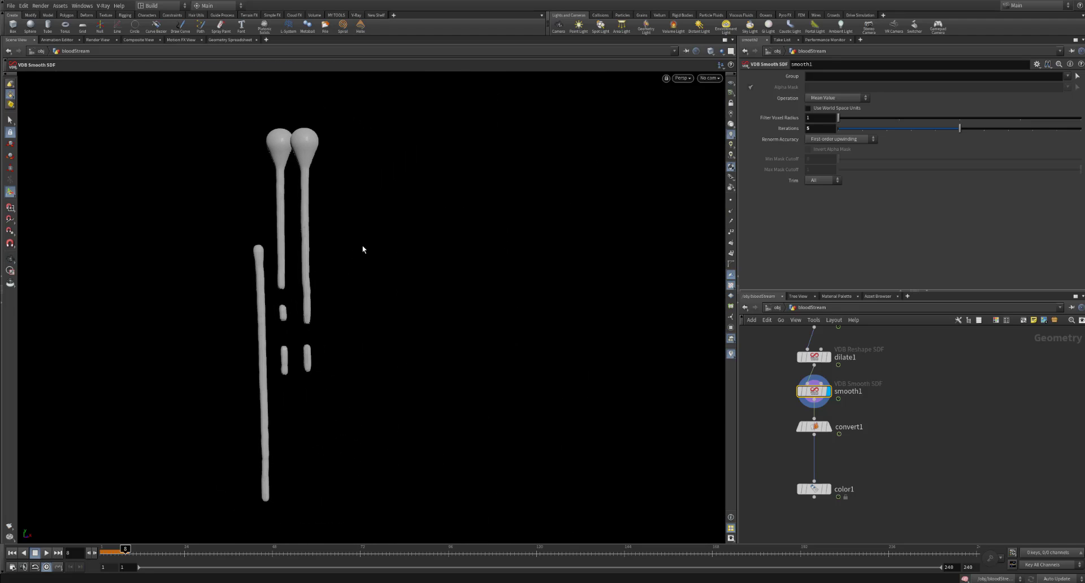
Select convert1 and display its polygon conversion of the smoothed streams
middle_click_drag(887, 443, 869, 422)
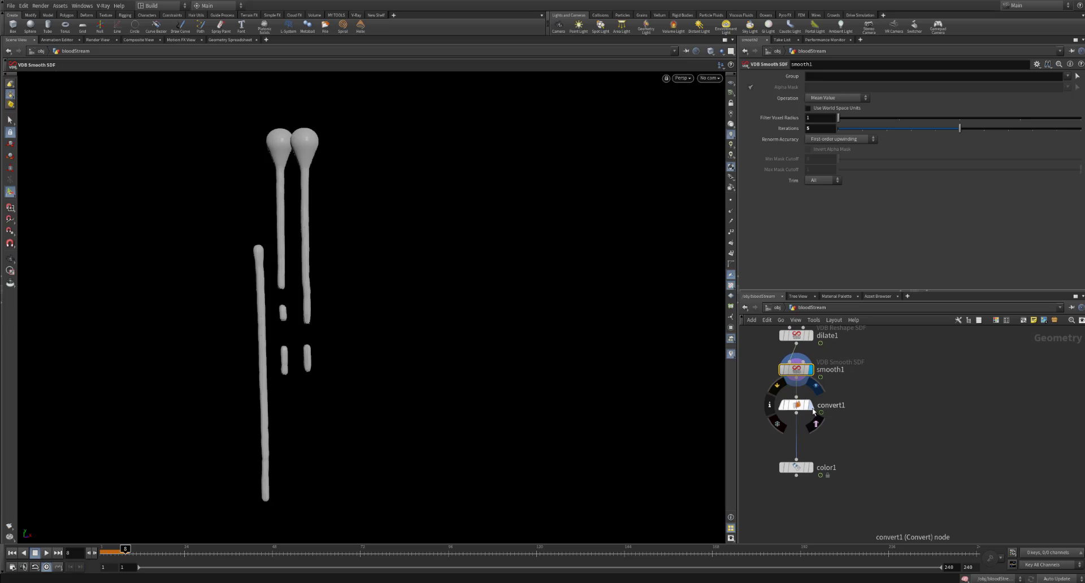
left_click(811, 408)
left_click(813, 411)
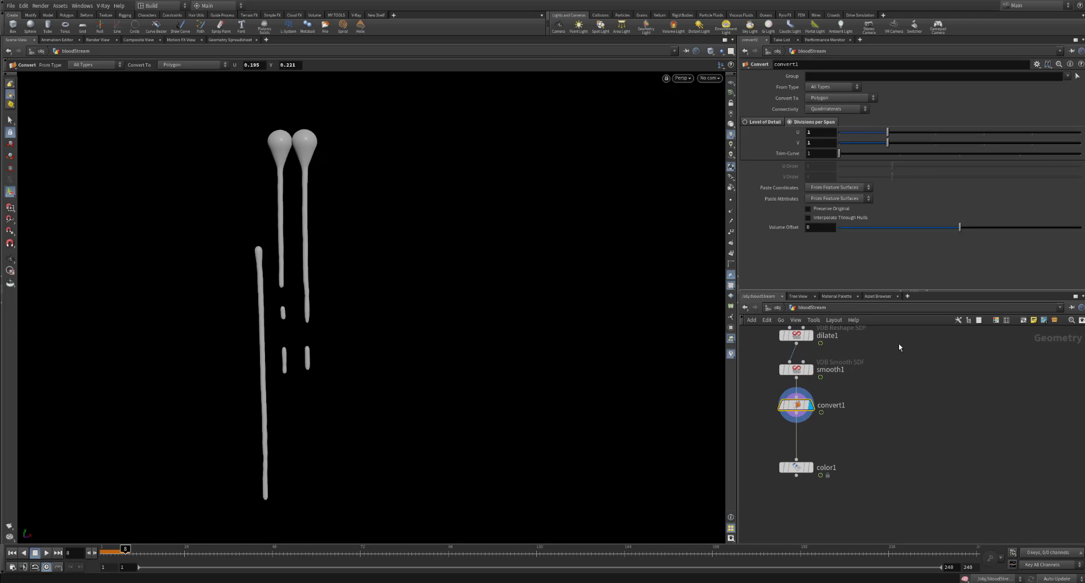
Select color1, display its red output and examine the coloured streams from several angles
middle_click_drag(834, 465, 828, 409)
left_click(805, 412)
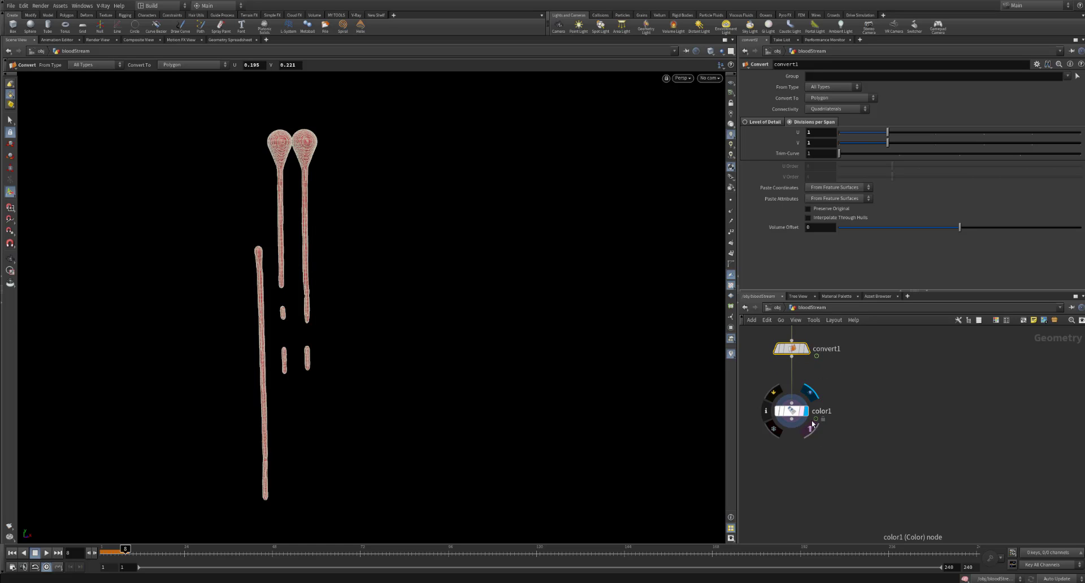
left_click(798, 412)
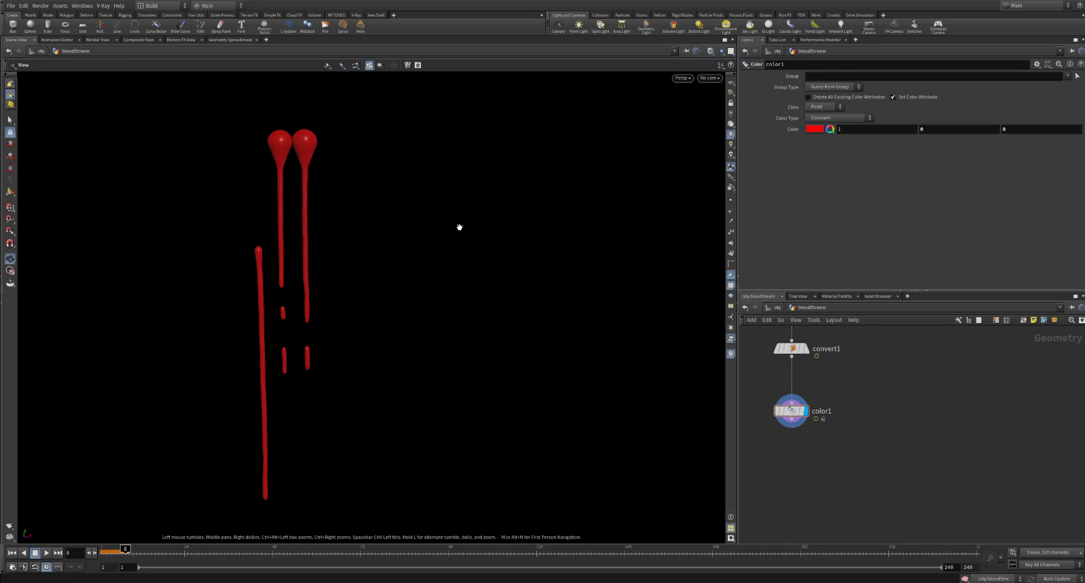
right_click_drag(459, 227, 502, 256)
middle_click_drag(503, 257, 447, 210)
left_click_drag(447, 210, 301, 248)
right_click_drag(300, 248, 395, 239)
middle_click_drag(272, 176, 319, 209)
right_click_drag(318, 209, 438, 247)
Examine the streams together with geo1 at object level and return to the bloodStream network
key("Return")
left_click(779, 308)
key("Escape")
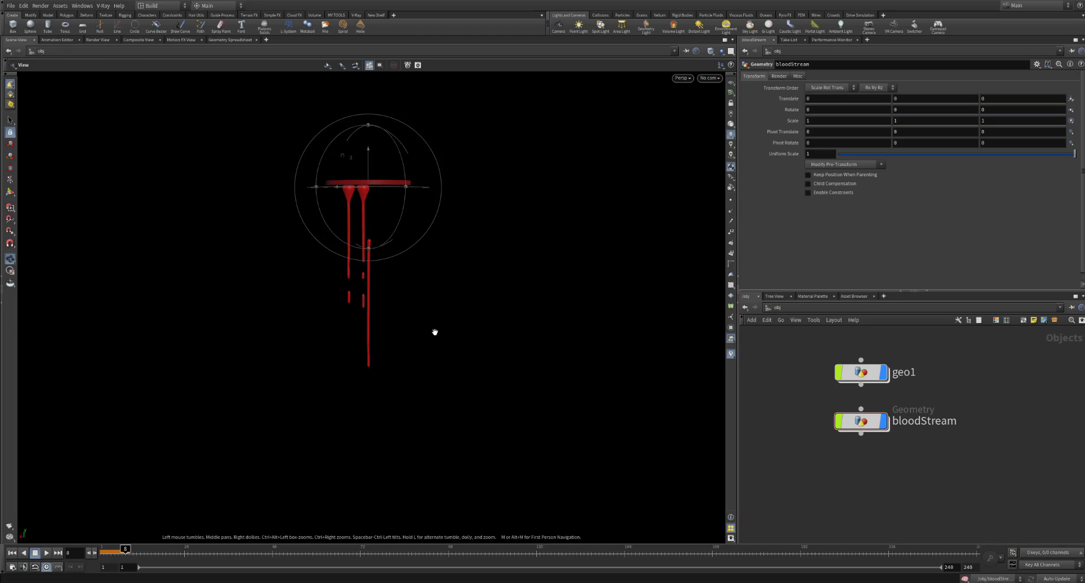
left_click_drag(460, 334, 451, 317)
middle_click_drag(451, 317, 439, 311)
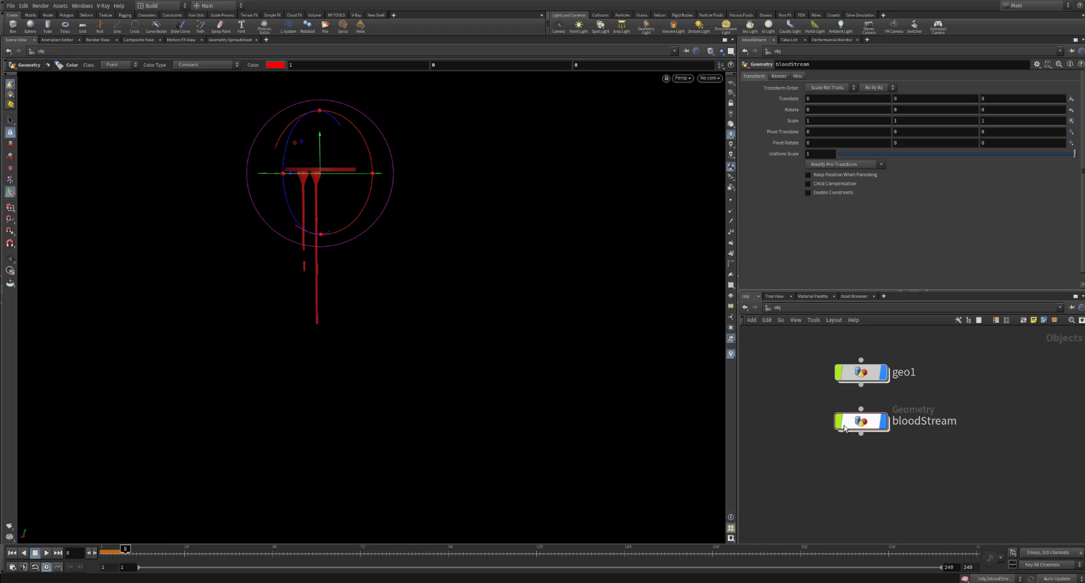
double_click(872, 423)
middle_click_drag(865, 419, 922, 428)
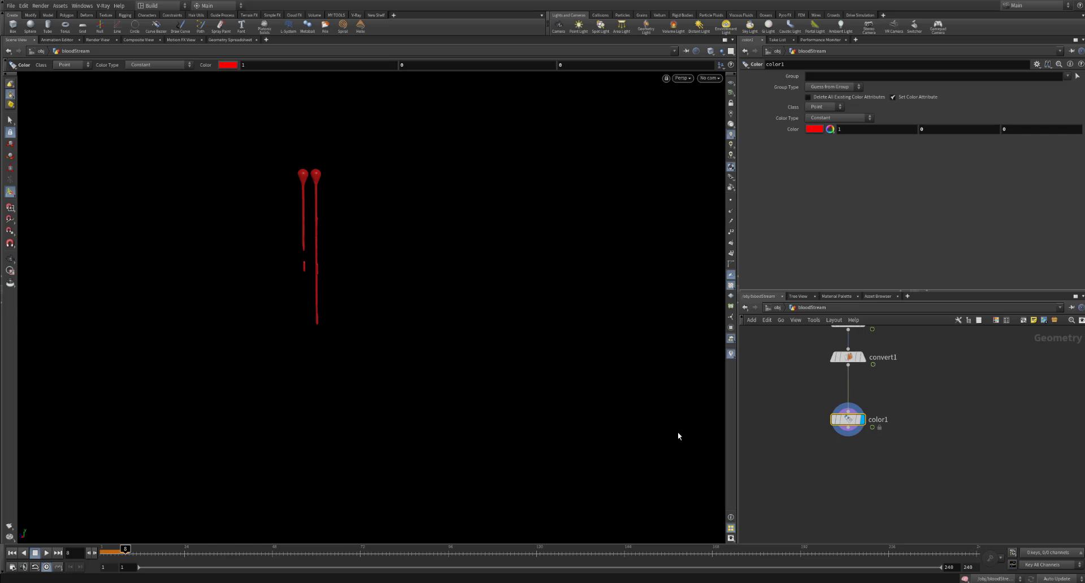